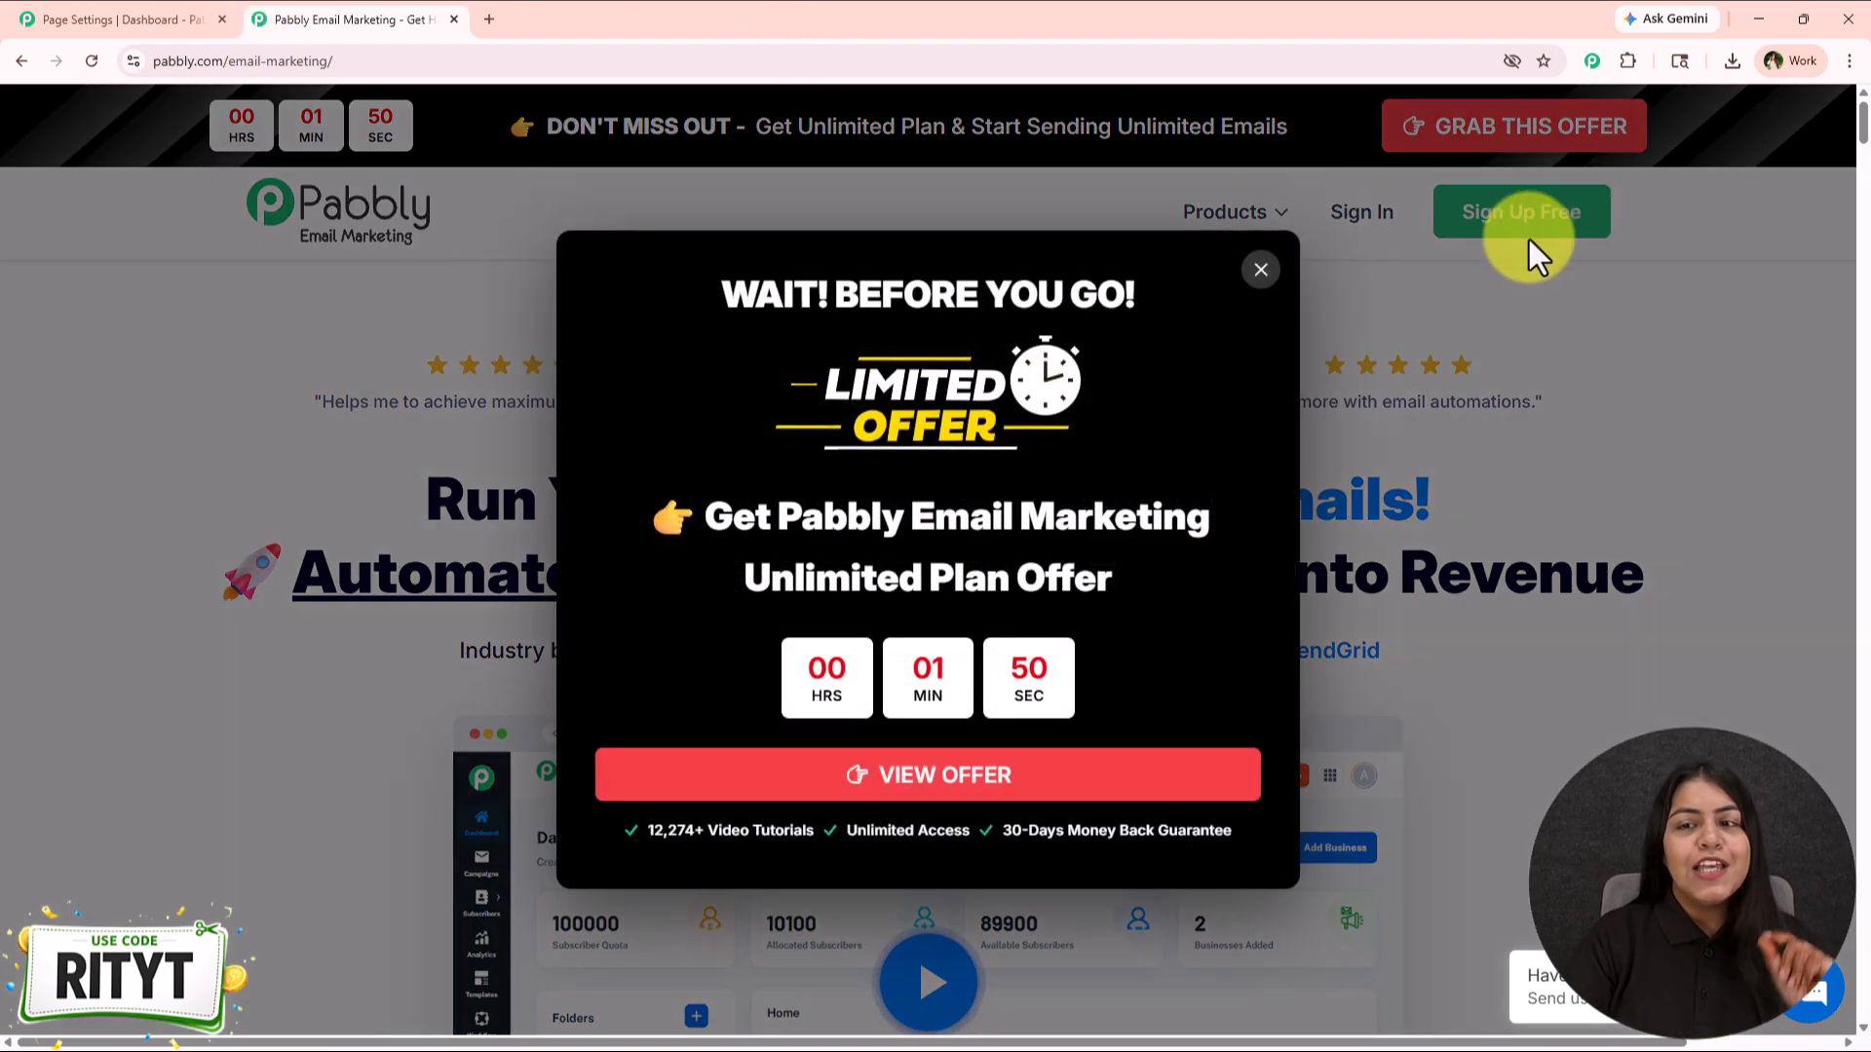
Dismiss the limited-offer popup and close the browser tab showing the Pabbly Email Marketing product page
click(1262, 268)
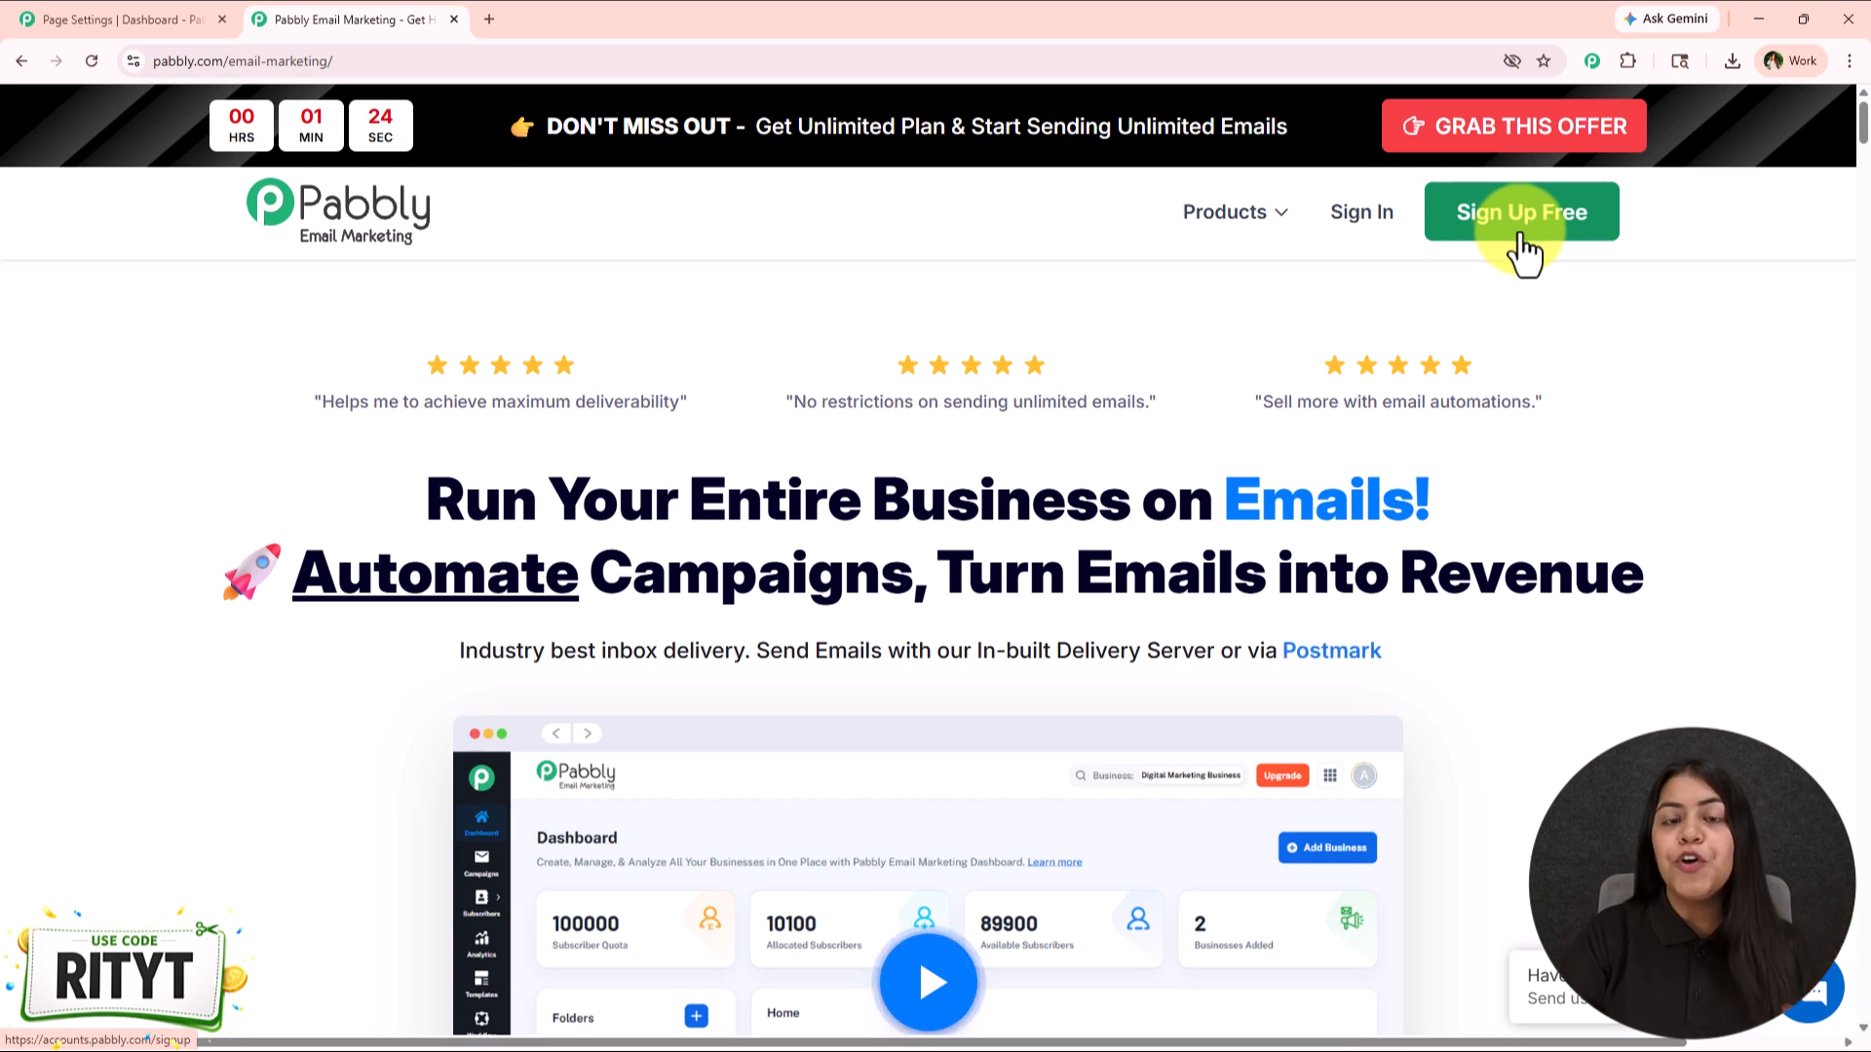
click(452, 20)
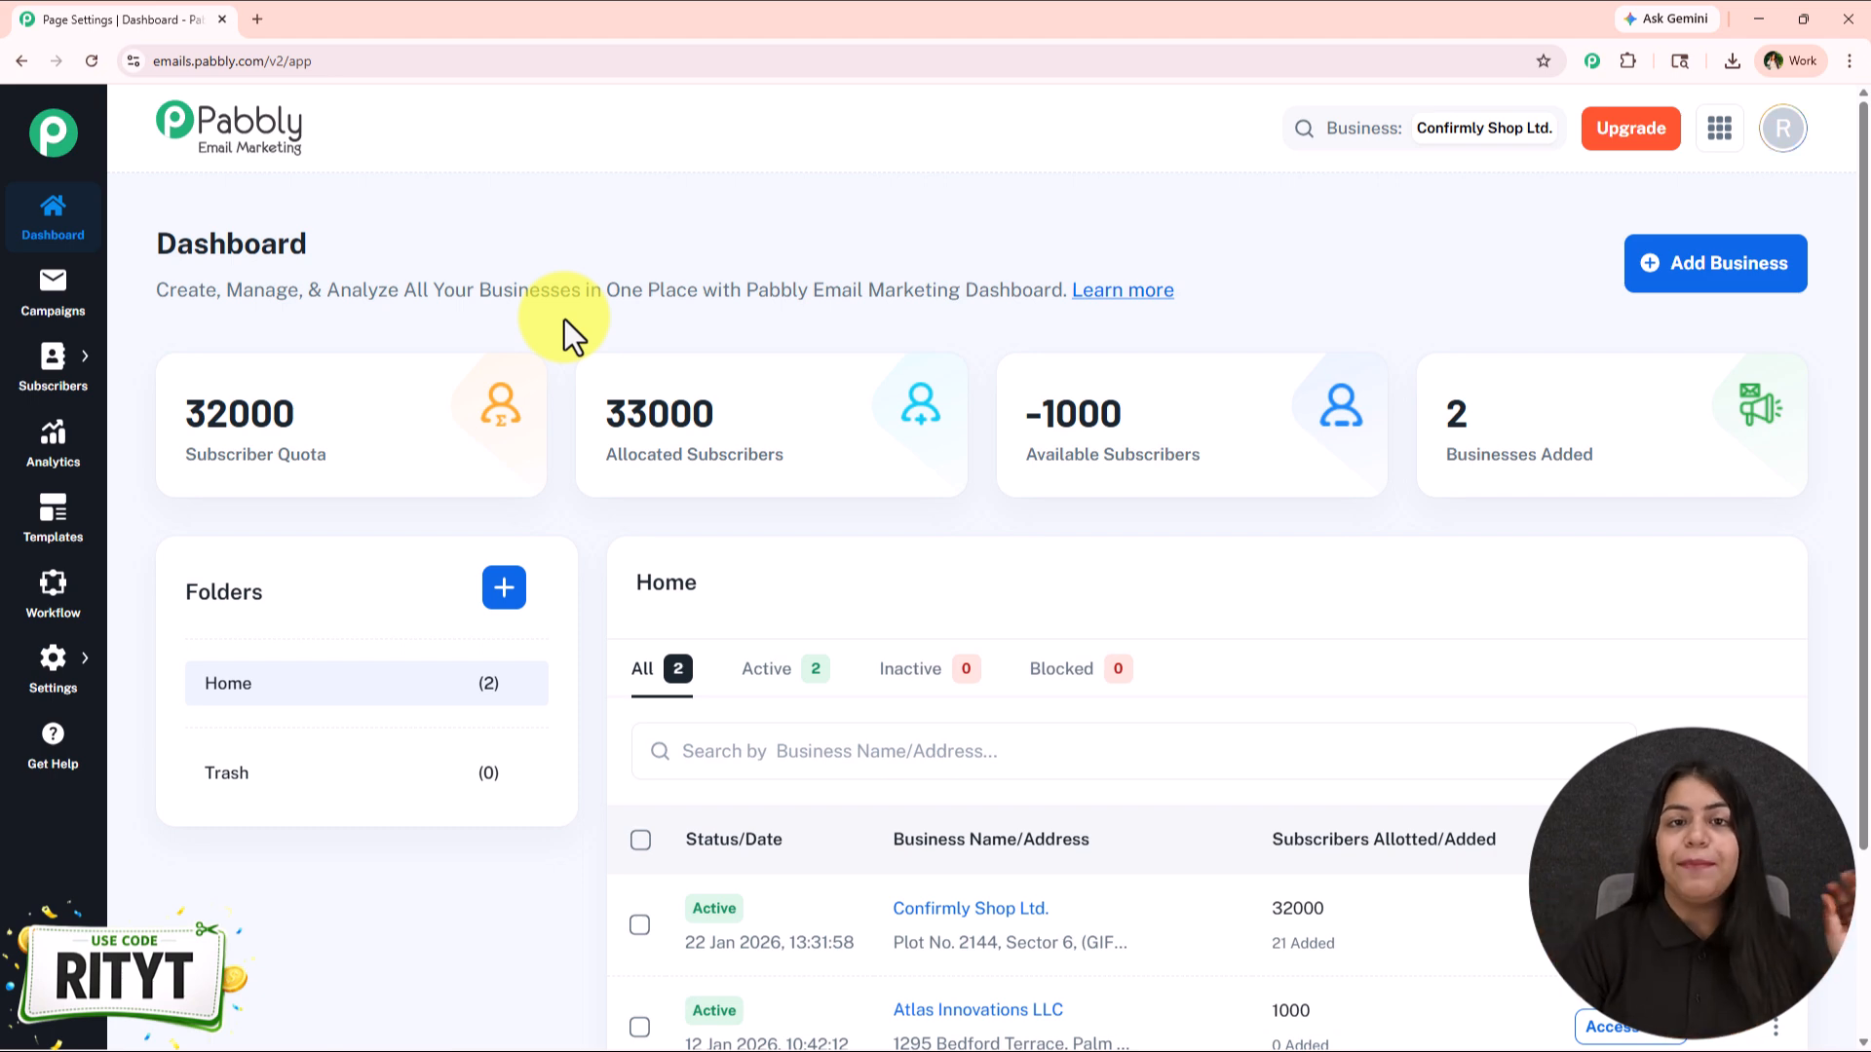
Look over the list of businesses and examine the delivery servers configured for Confirmly Shop Ltd
click(1436, 137)
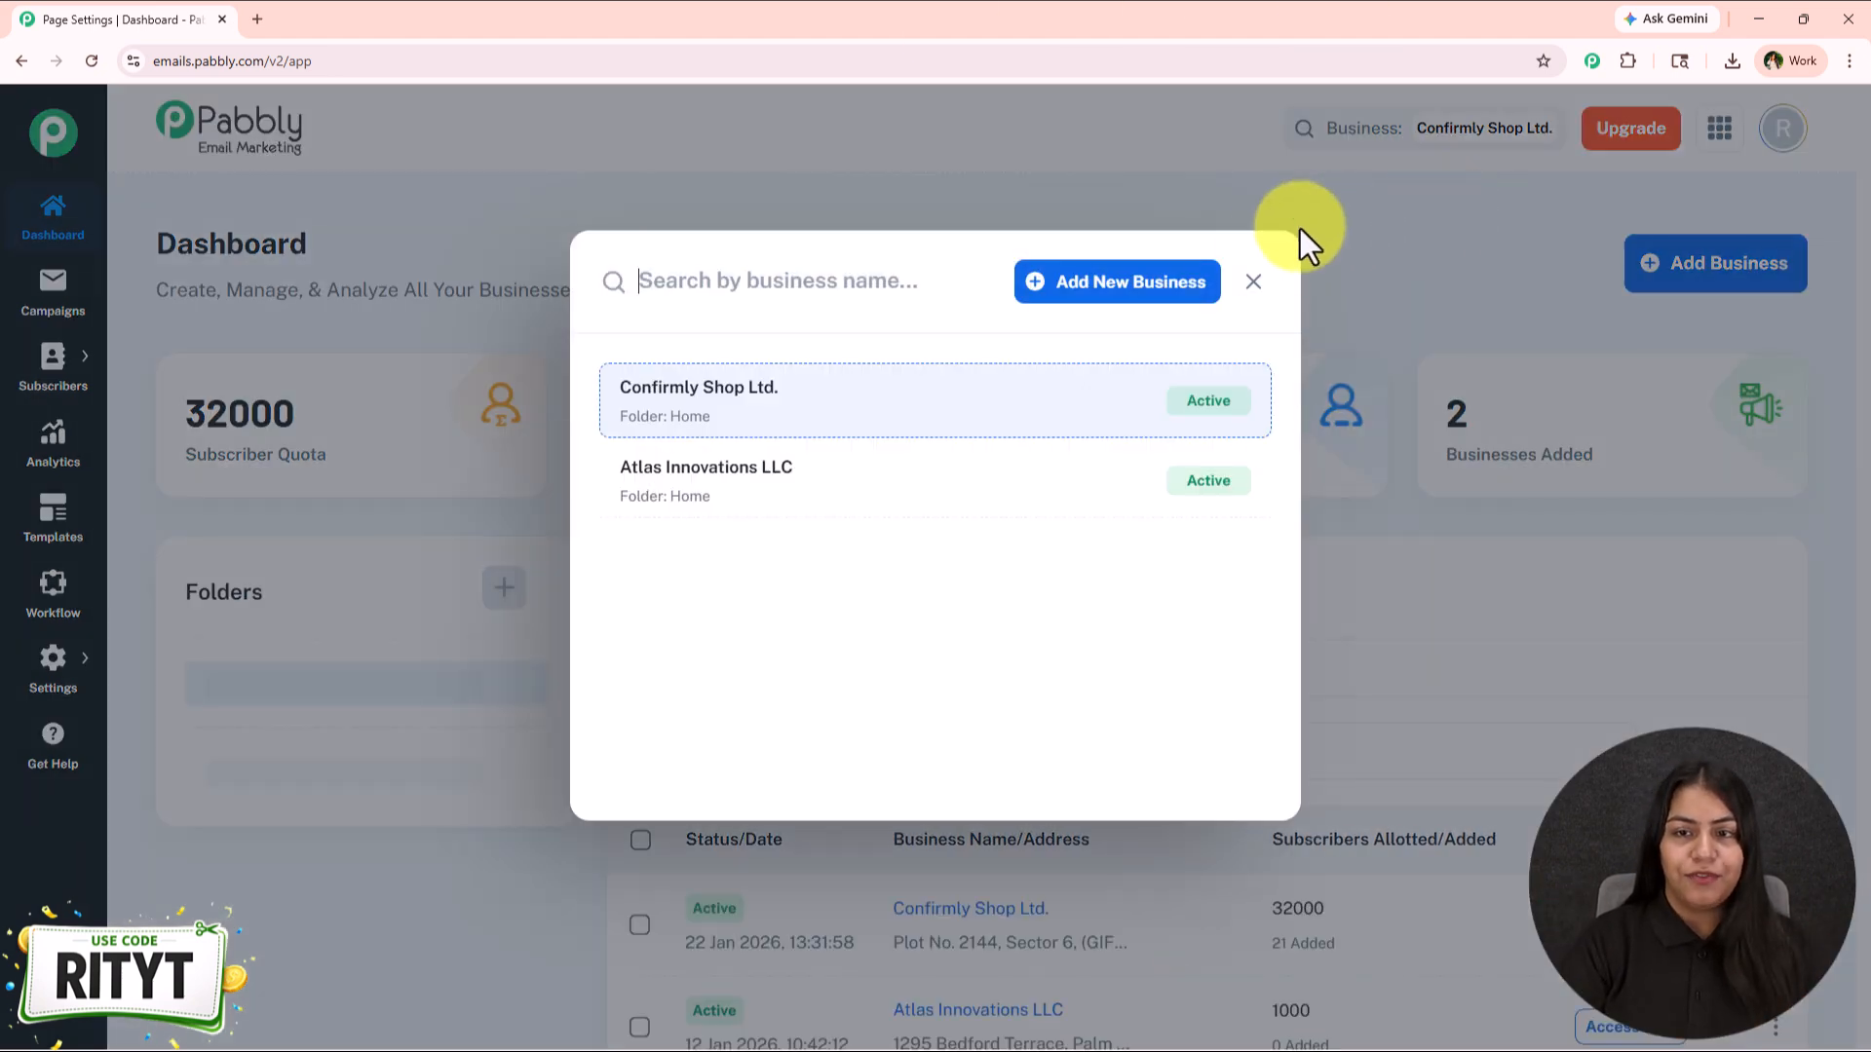
click(1249, 282)
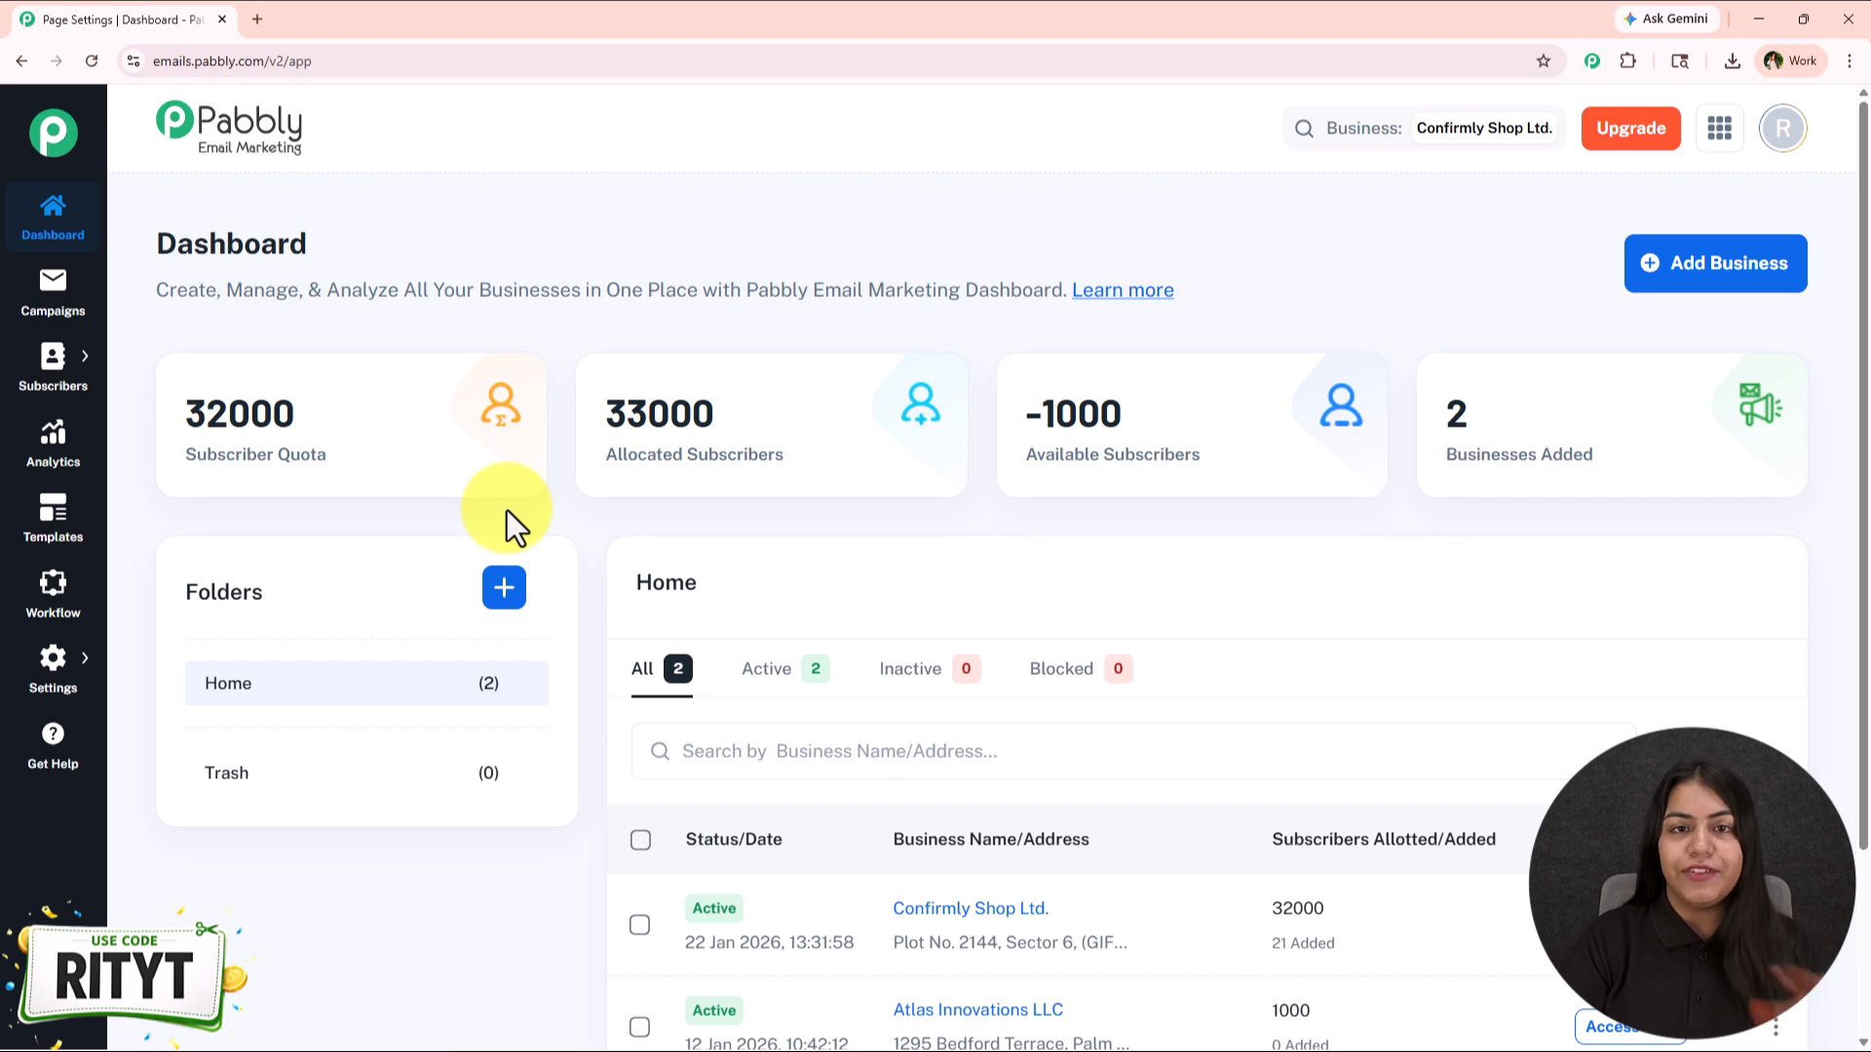
mouse_move(59, 663)
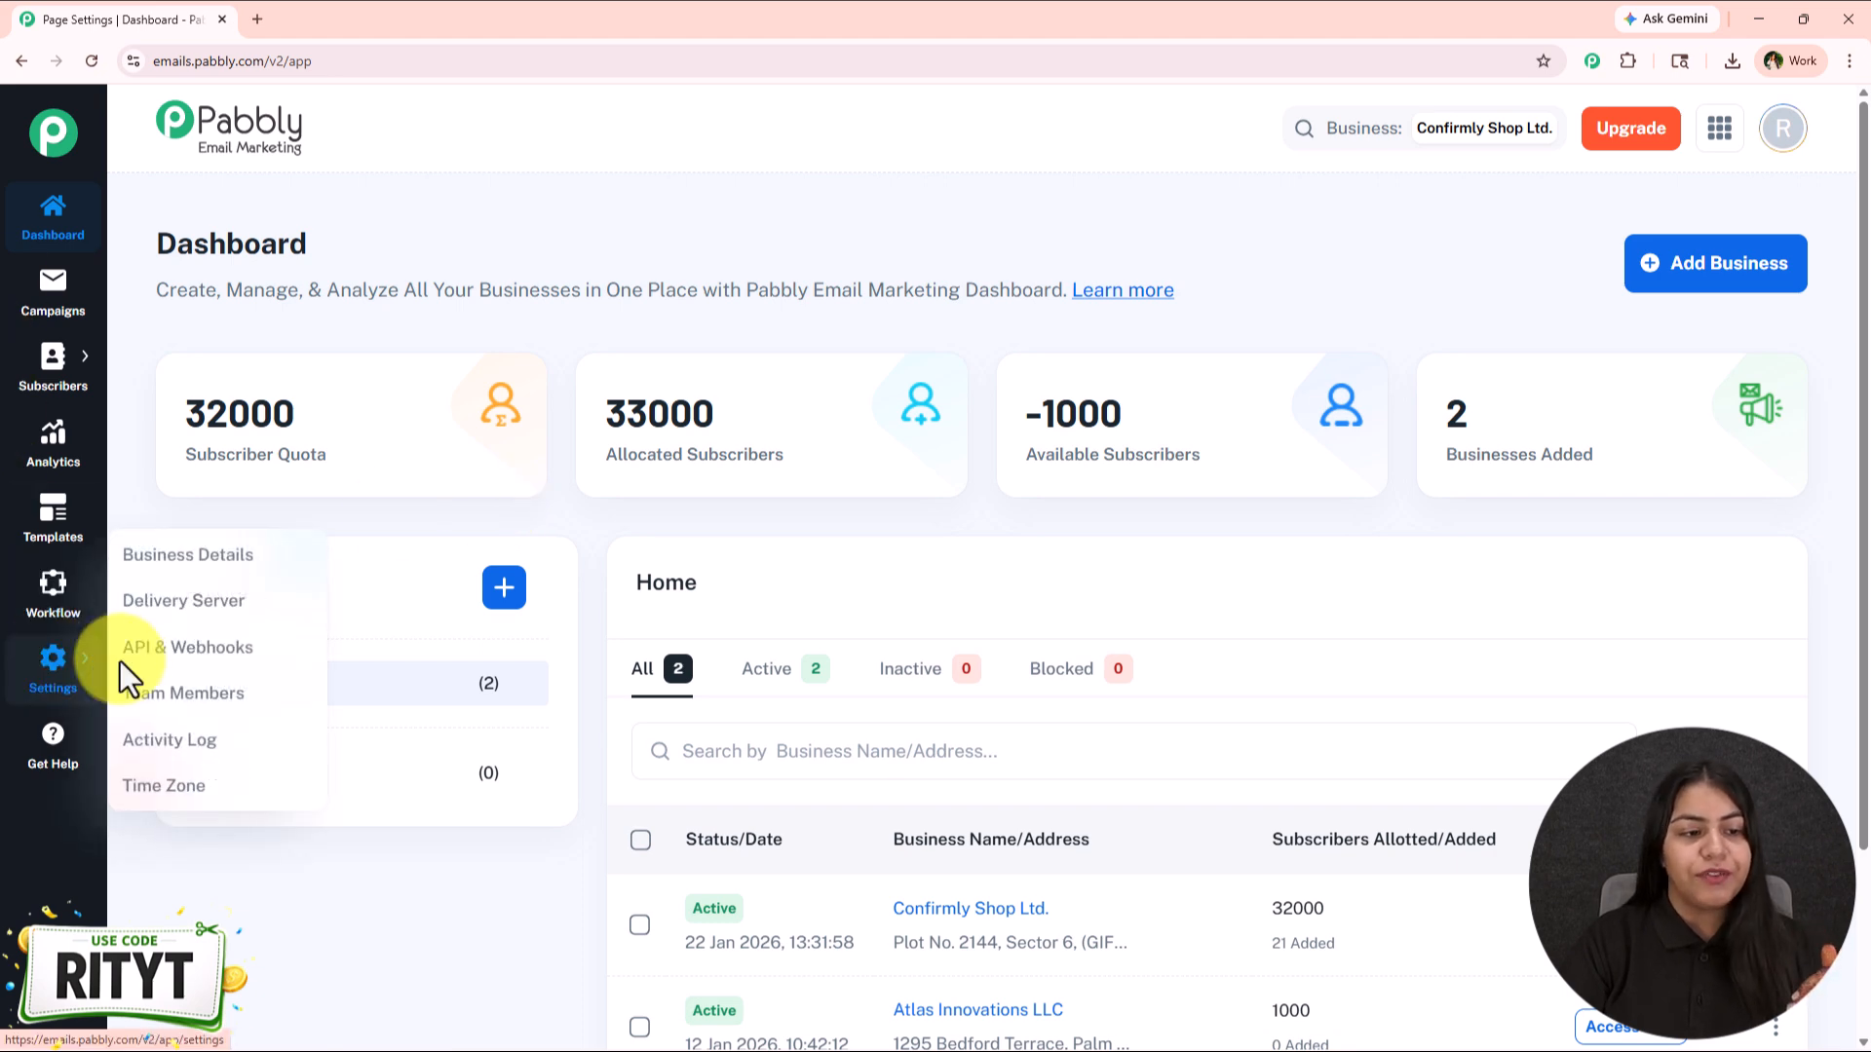
click(190, 614)
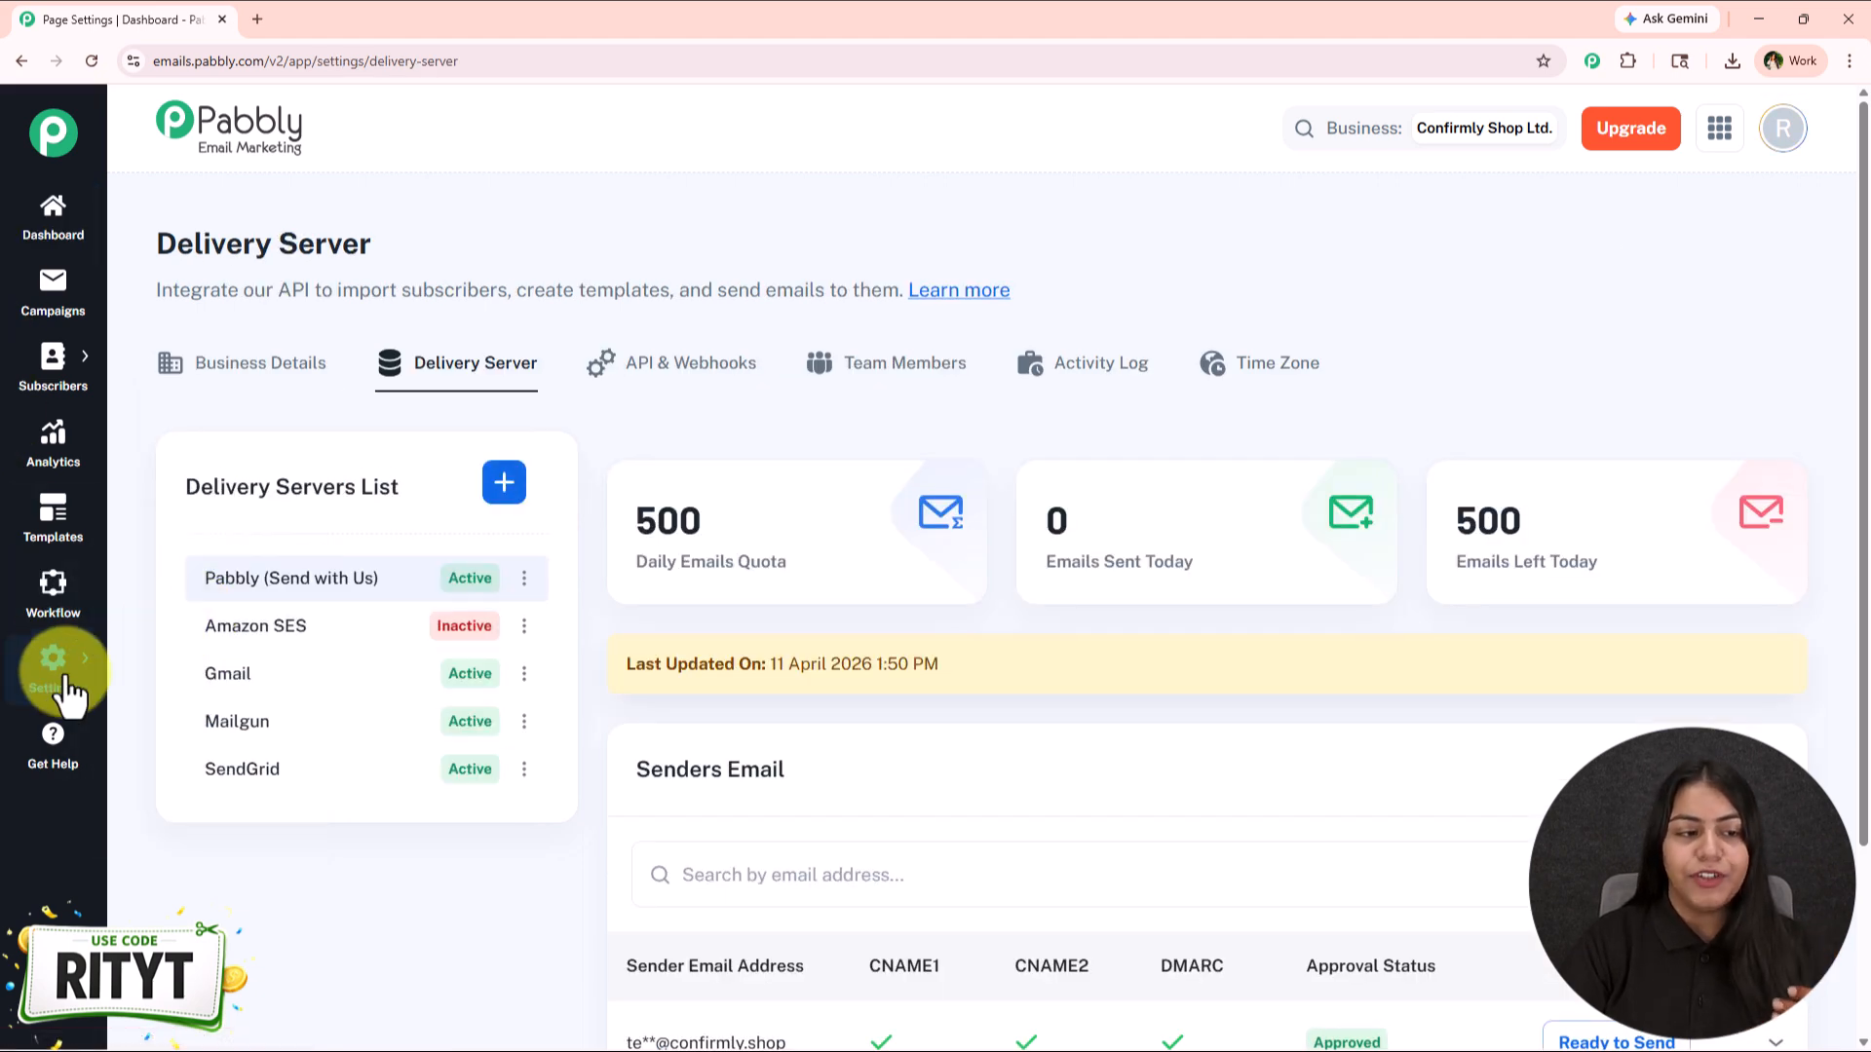
scroll(555, 895, down, 1)
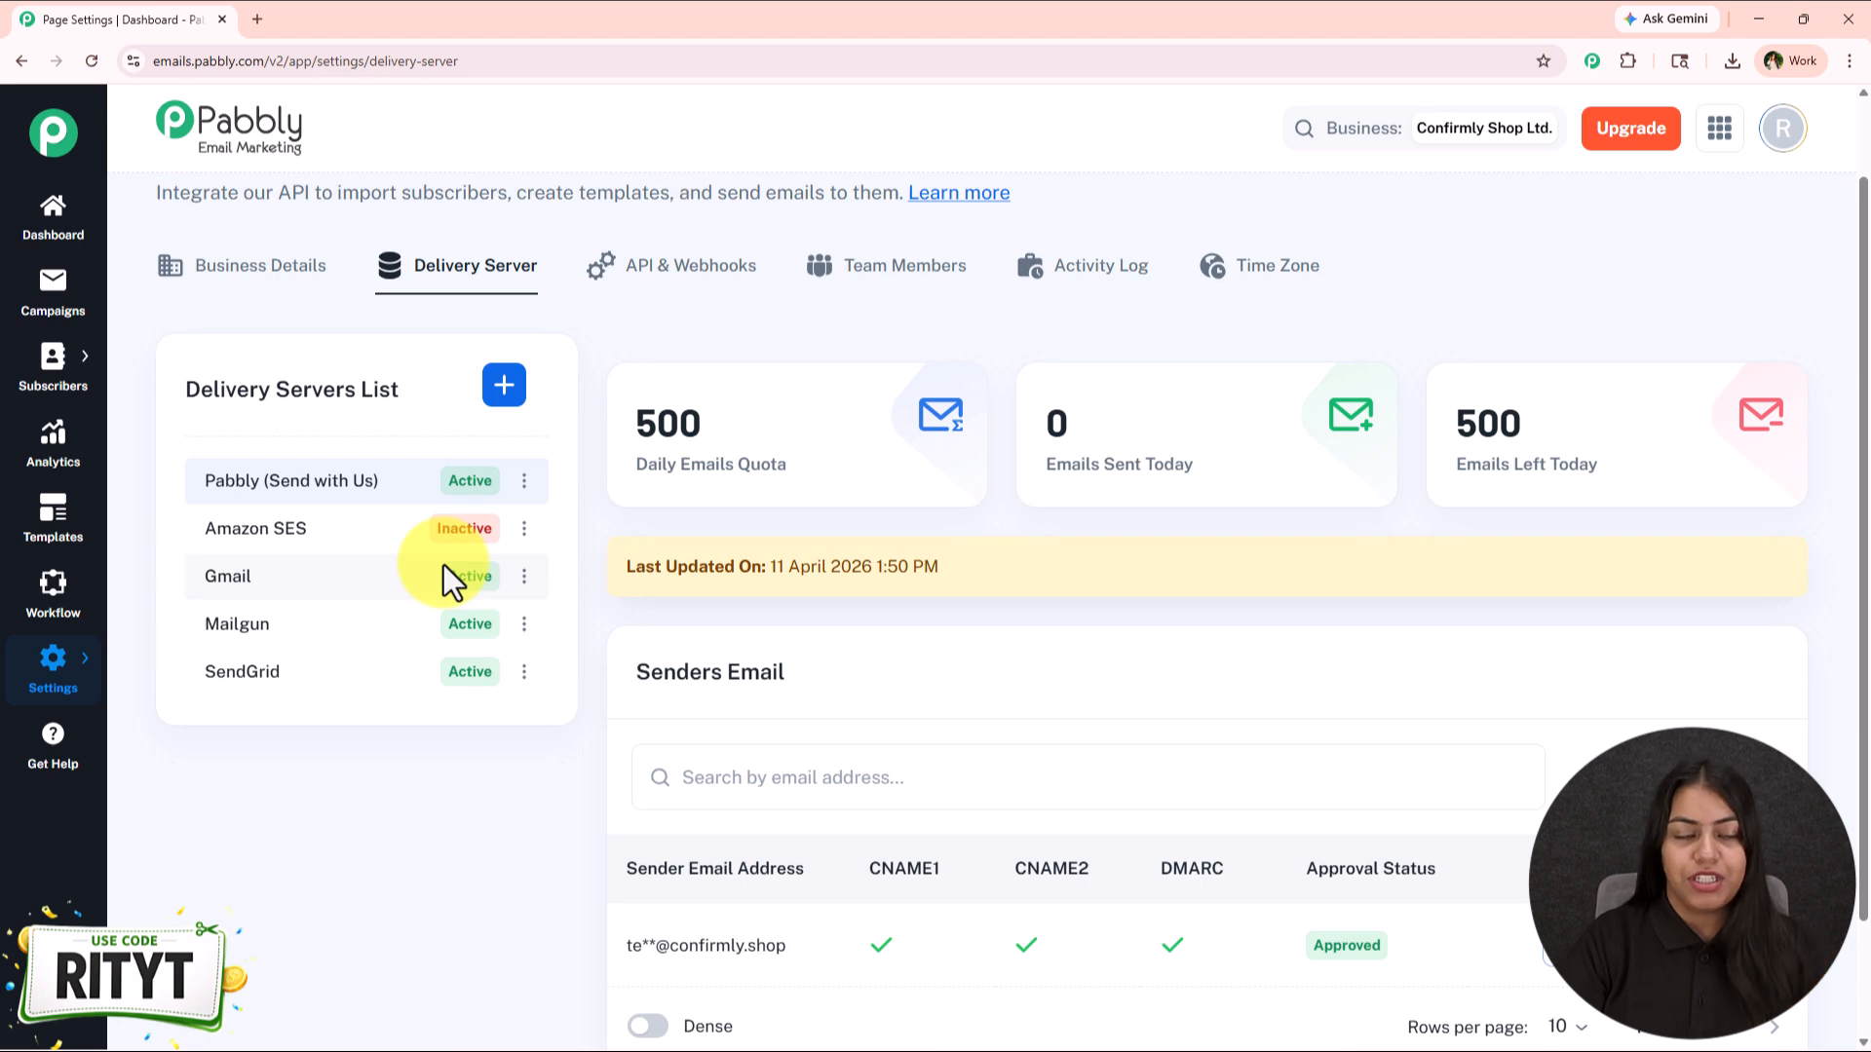
Open the draft campaign "Welcome Offer Campaign 2" for editing from the campaign list
click(13, 324)
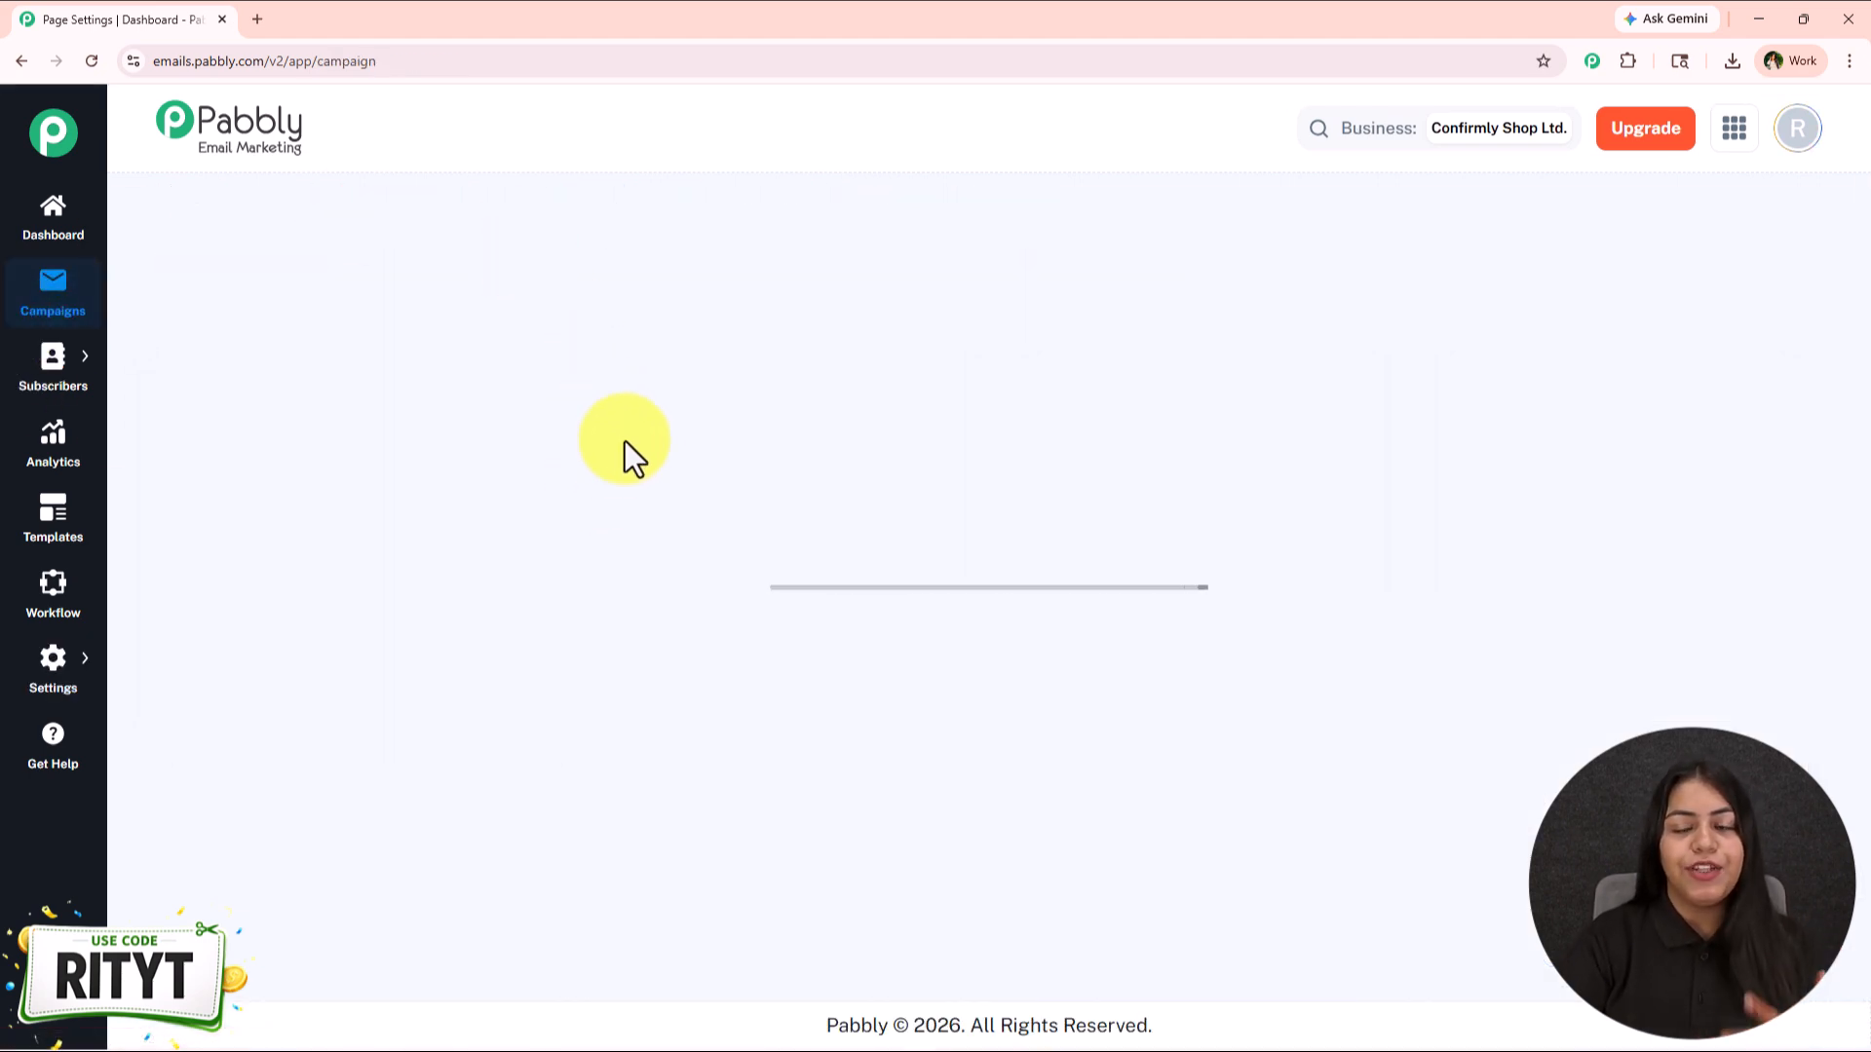
scroll(680, 538, down, 2)
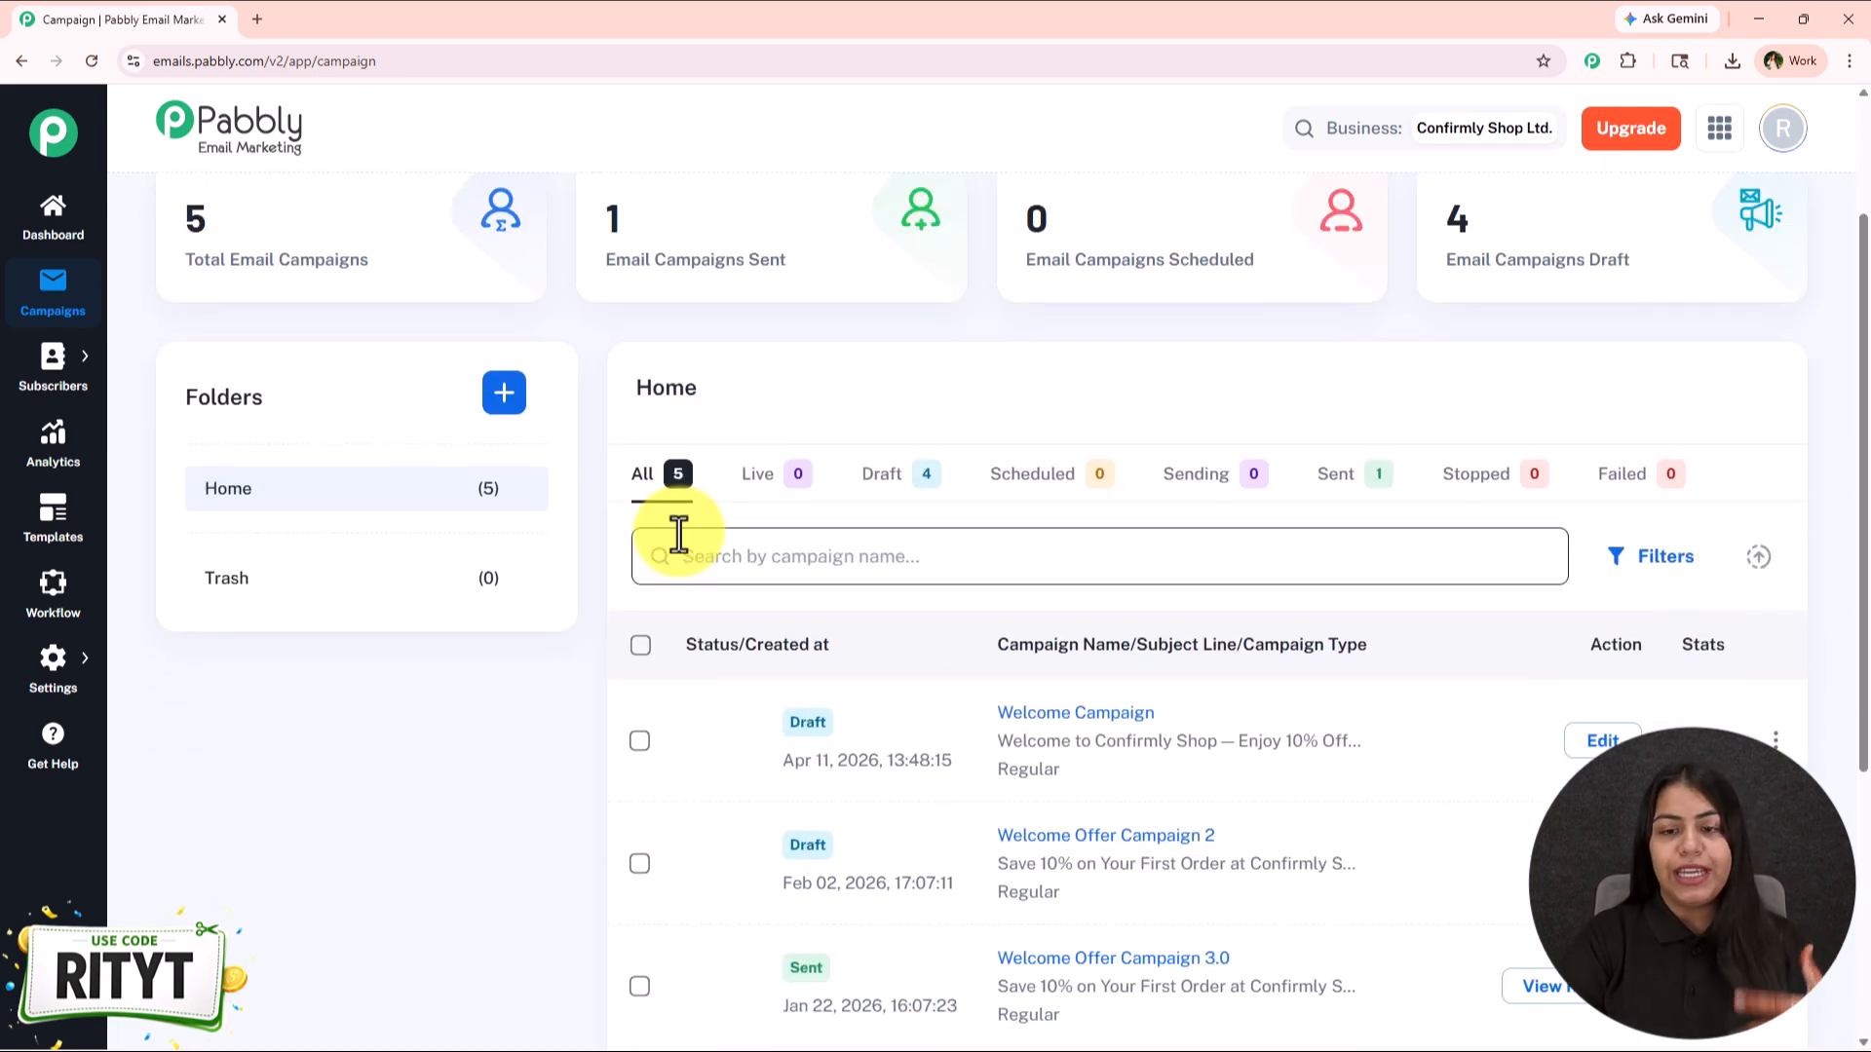
scroll(1071, 531, down, 4)
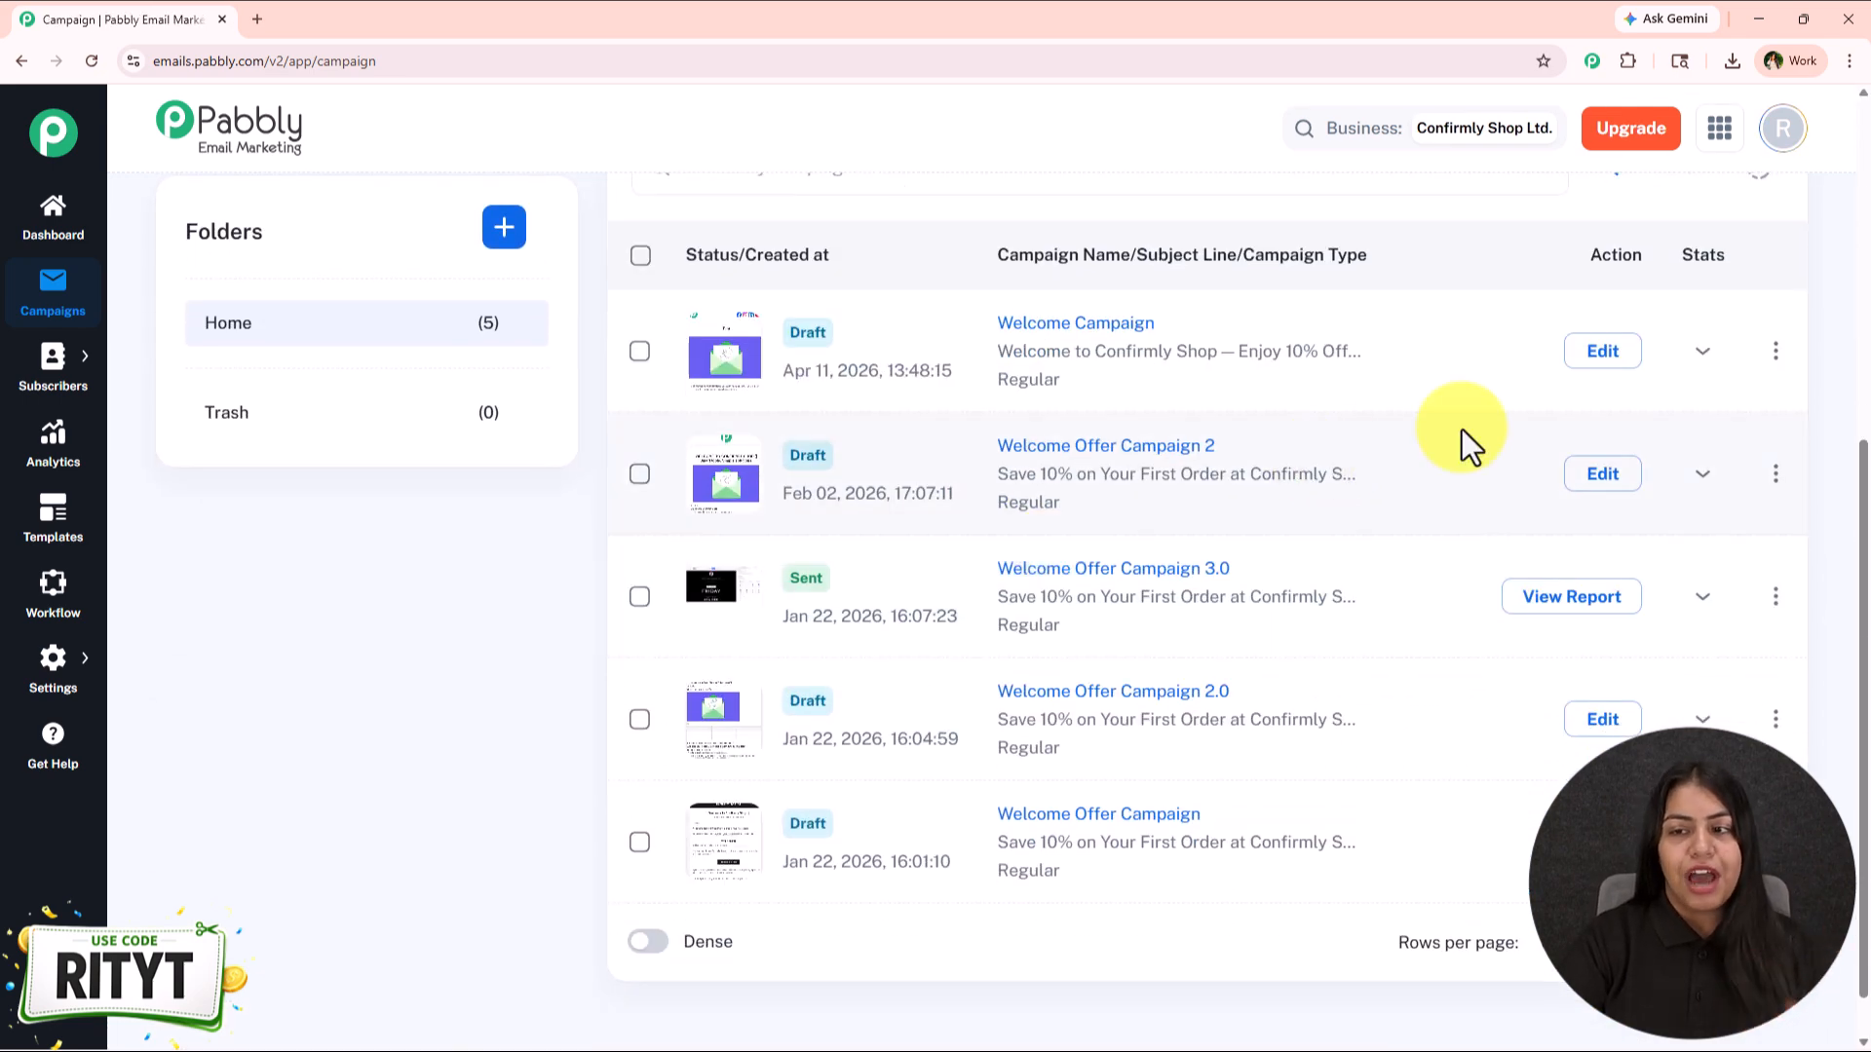
click(1603, 477)
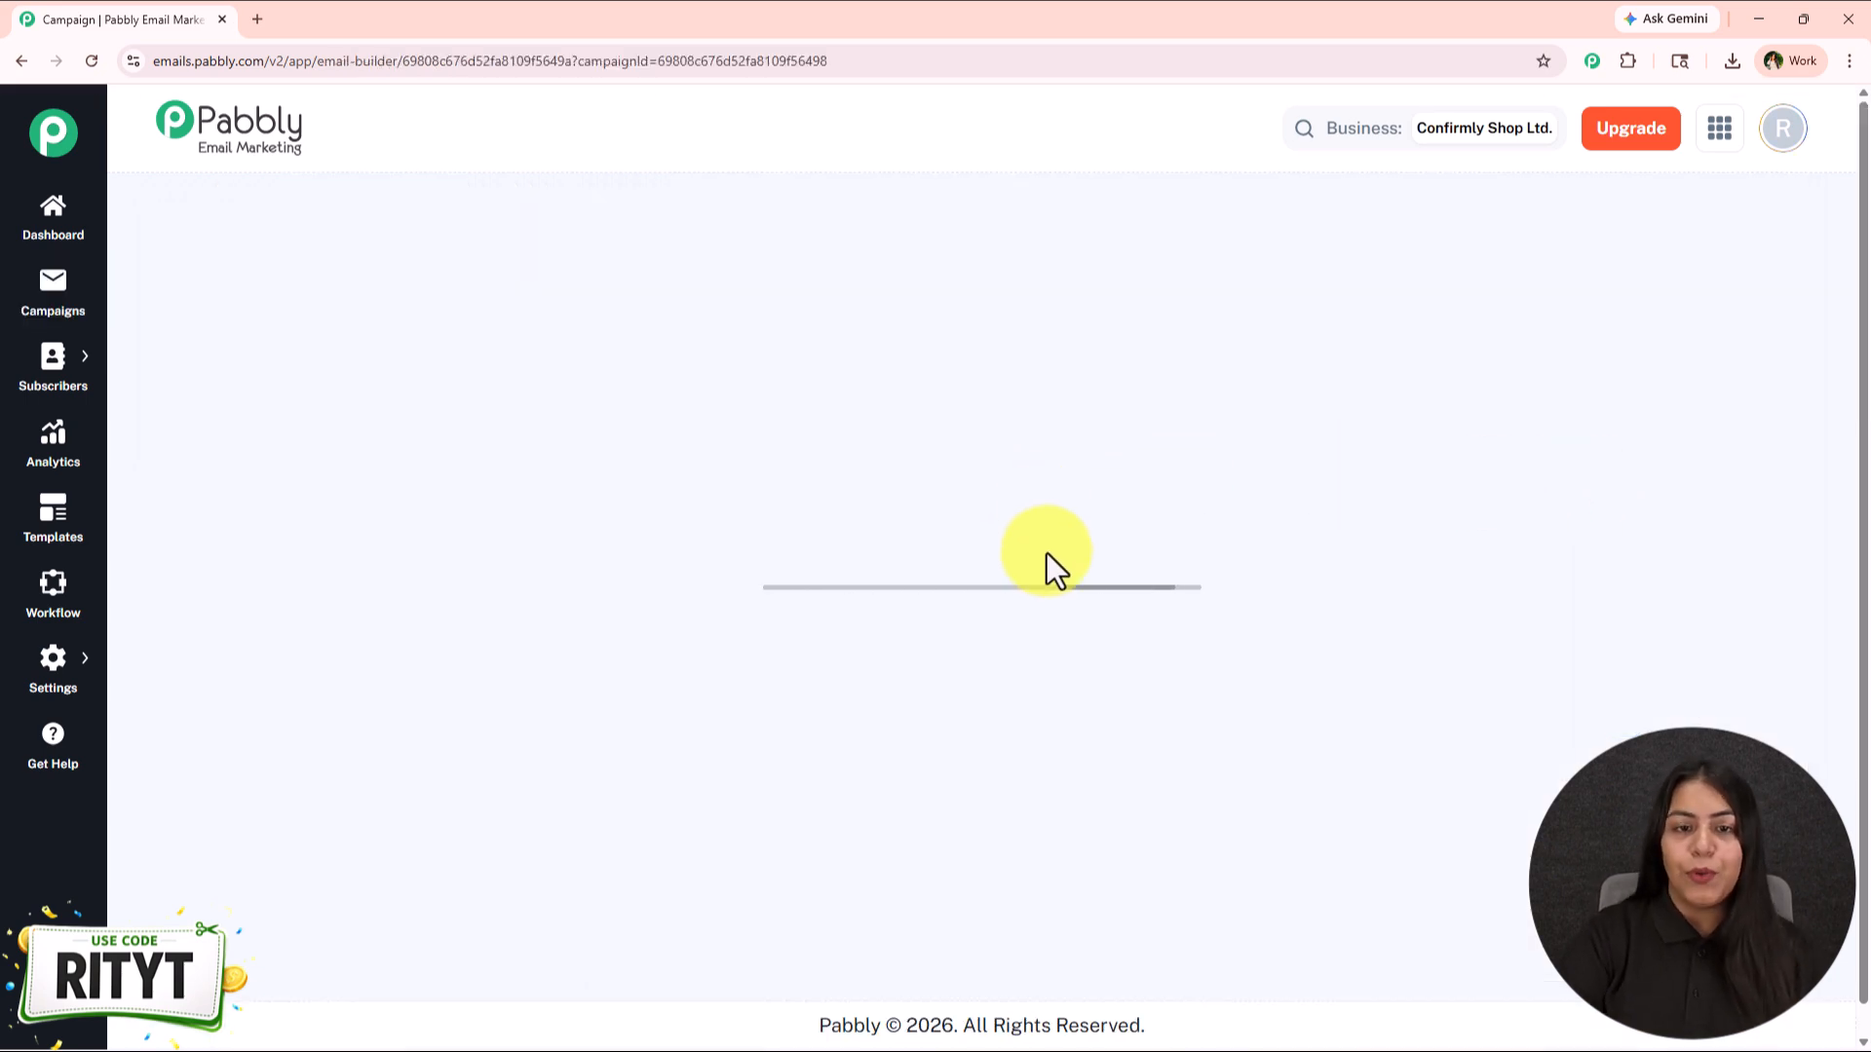
Review the email content of Welcome Offer Campaign 2 and proceed to its send settings
scroll(702, 618, down, 10)
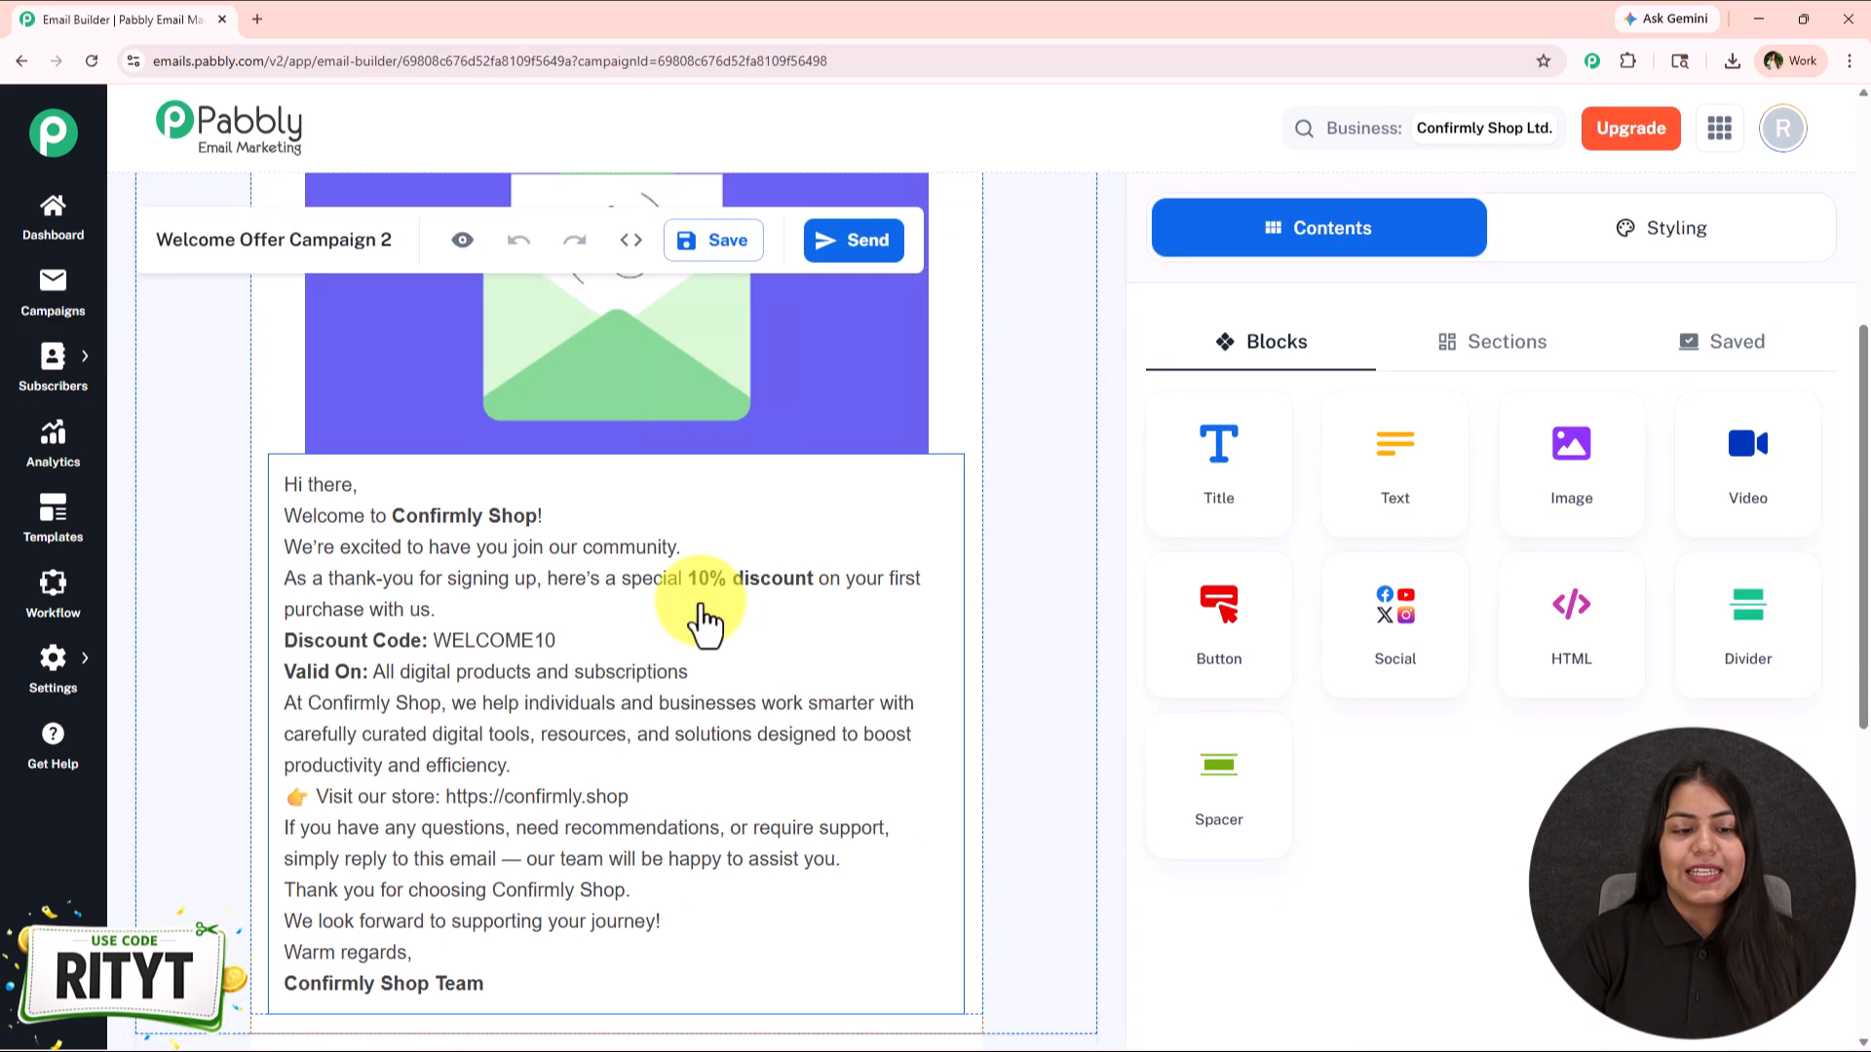
scroll(685, 737, up, 10)
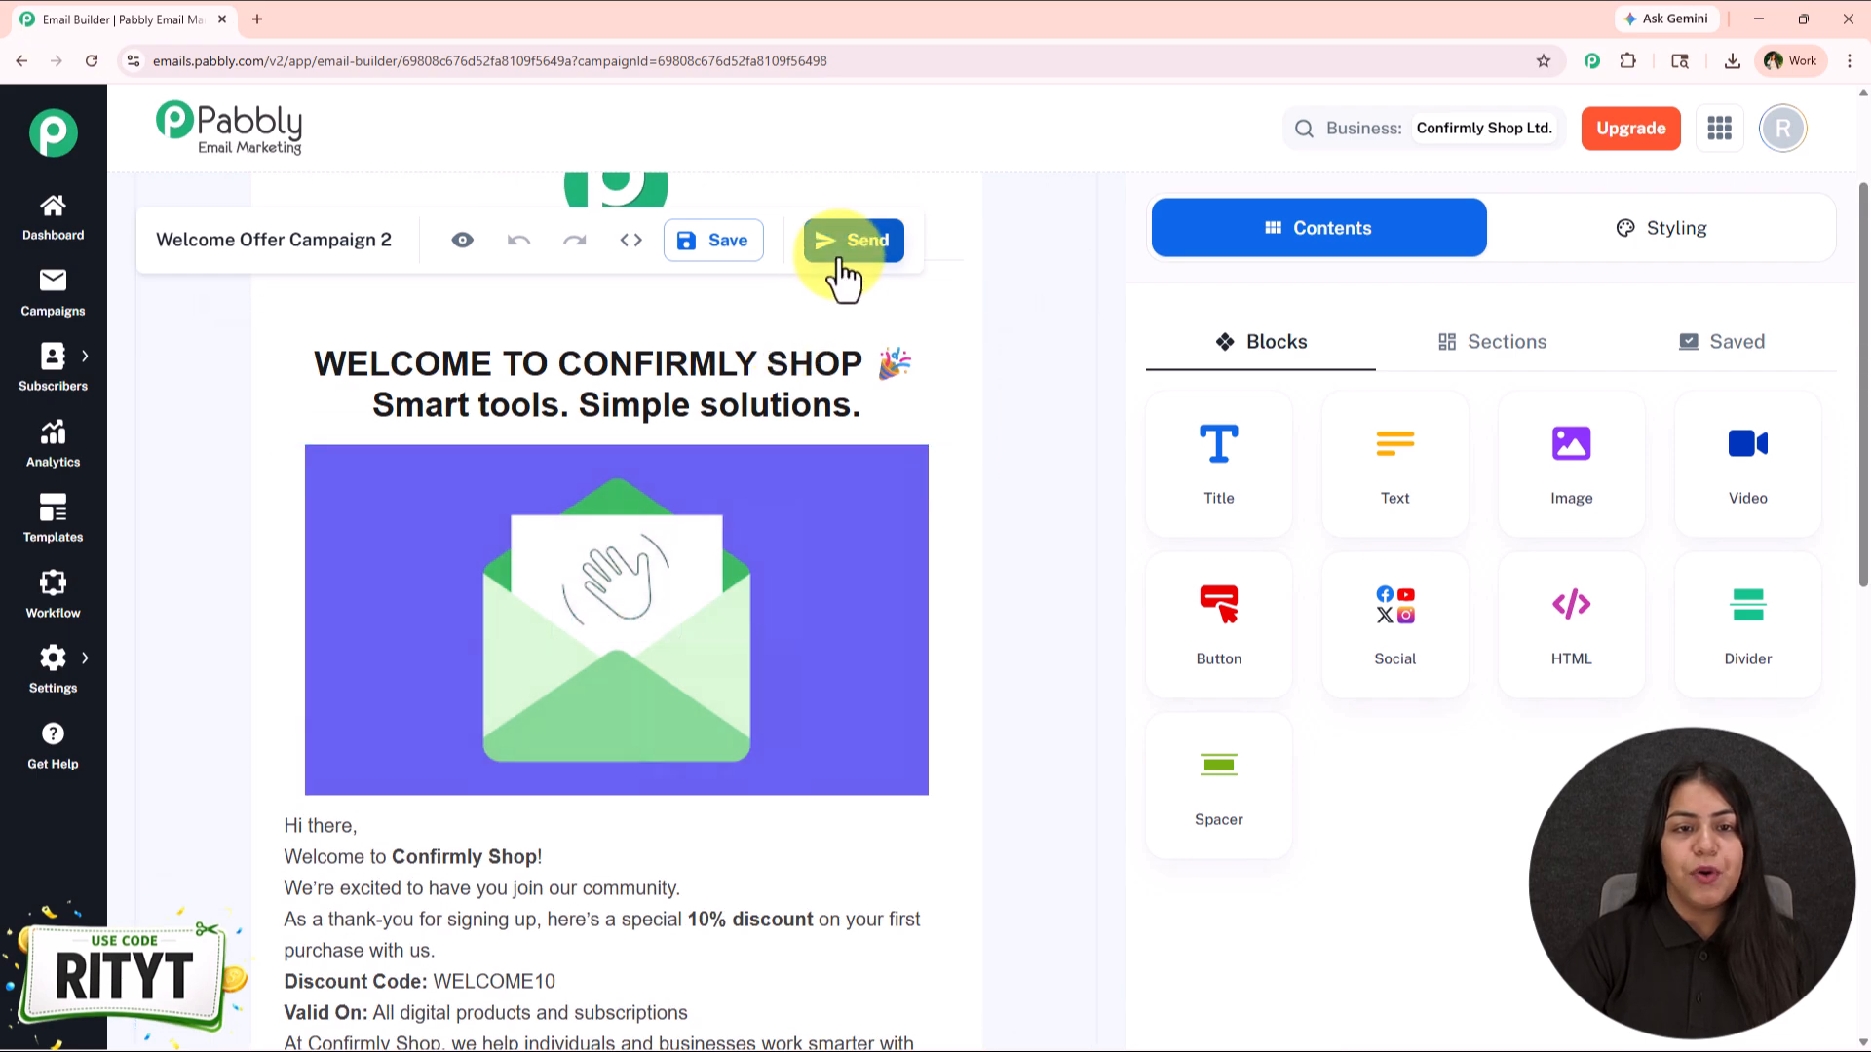
click(832, 244)
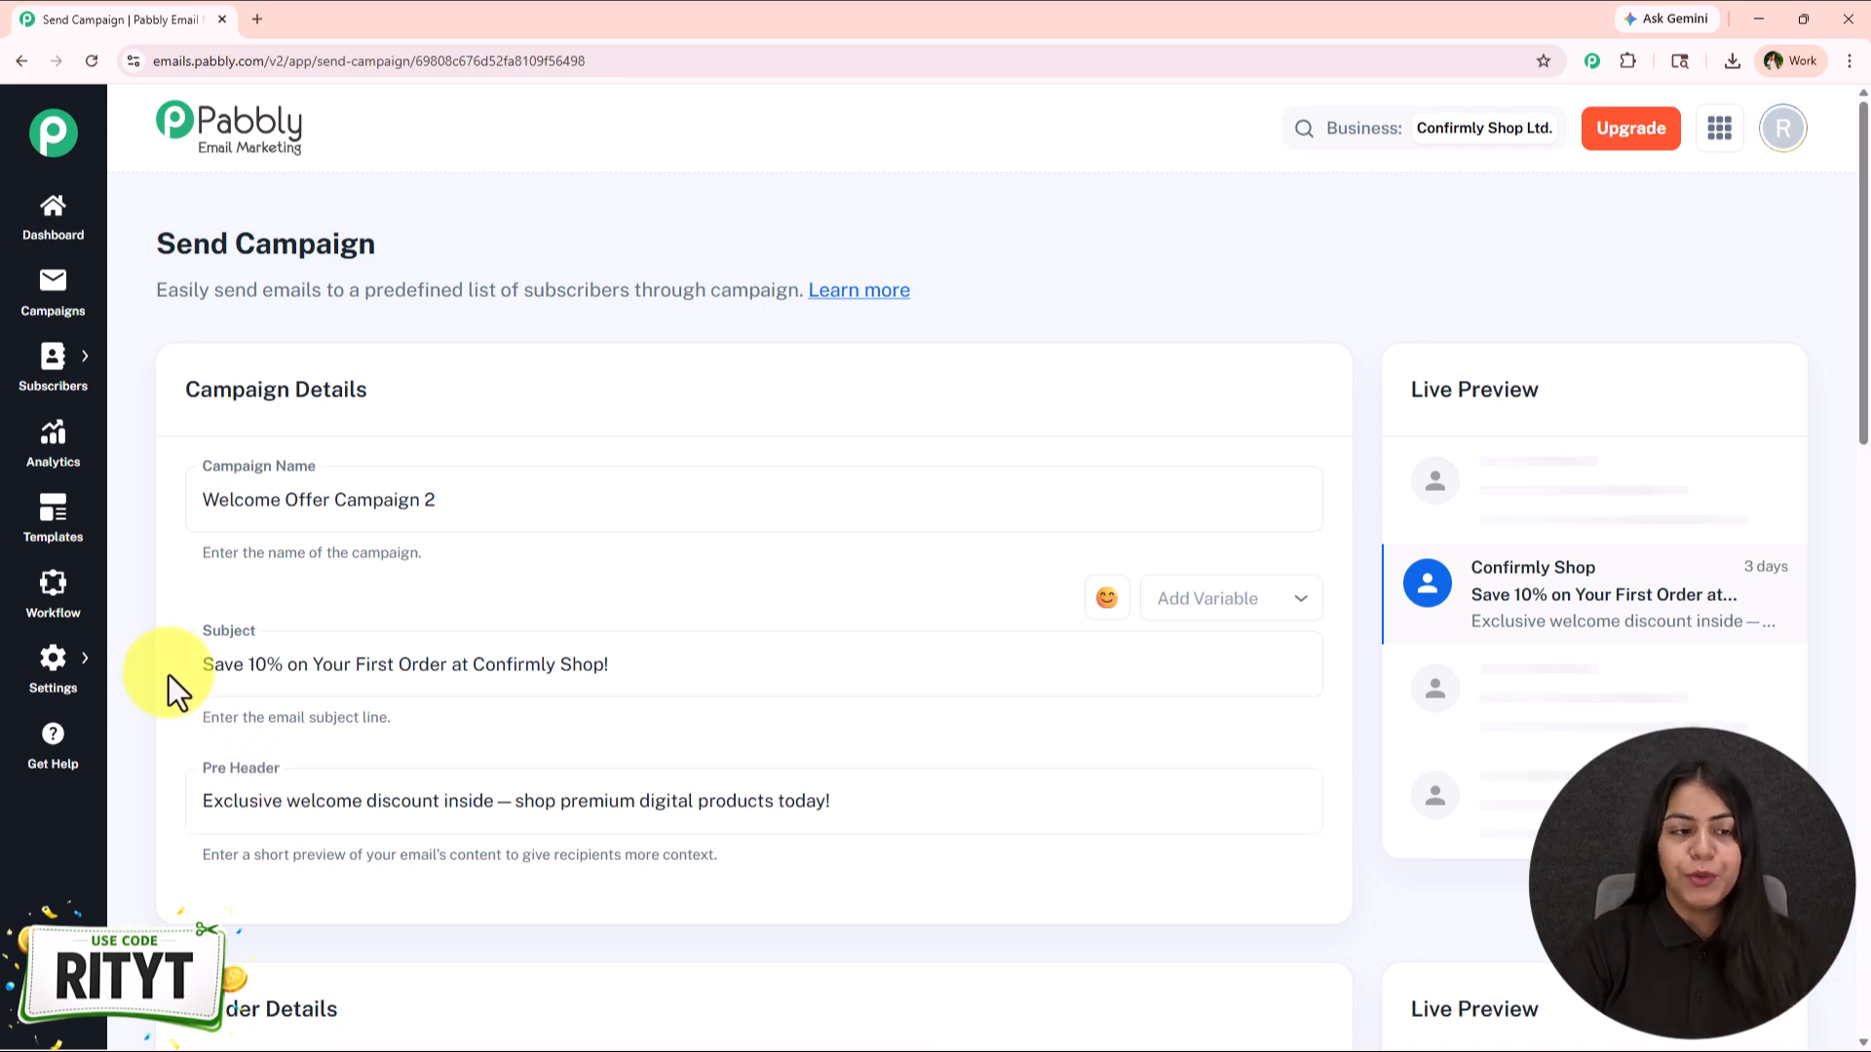
Open the SMTP Routing setup in the campaign's sender details, with the email percentage column in view
scroll(148, 626, down, 1)
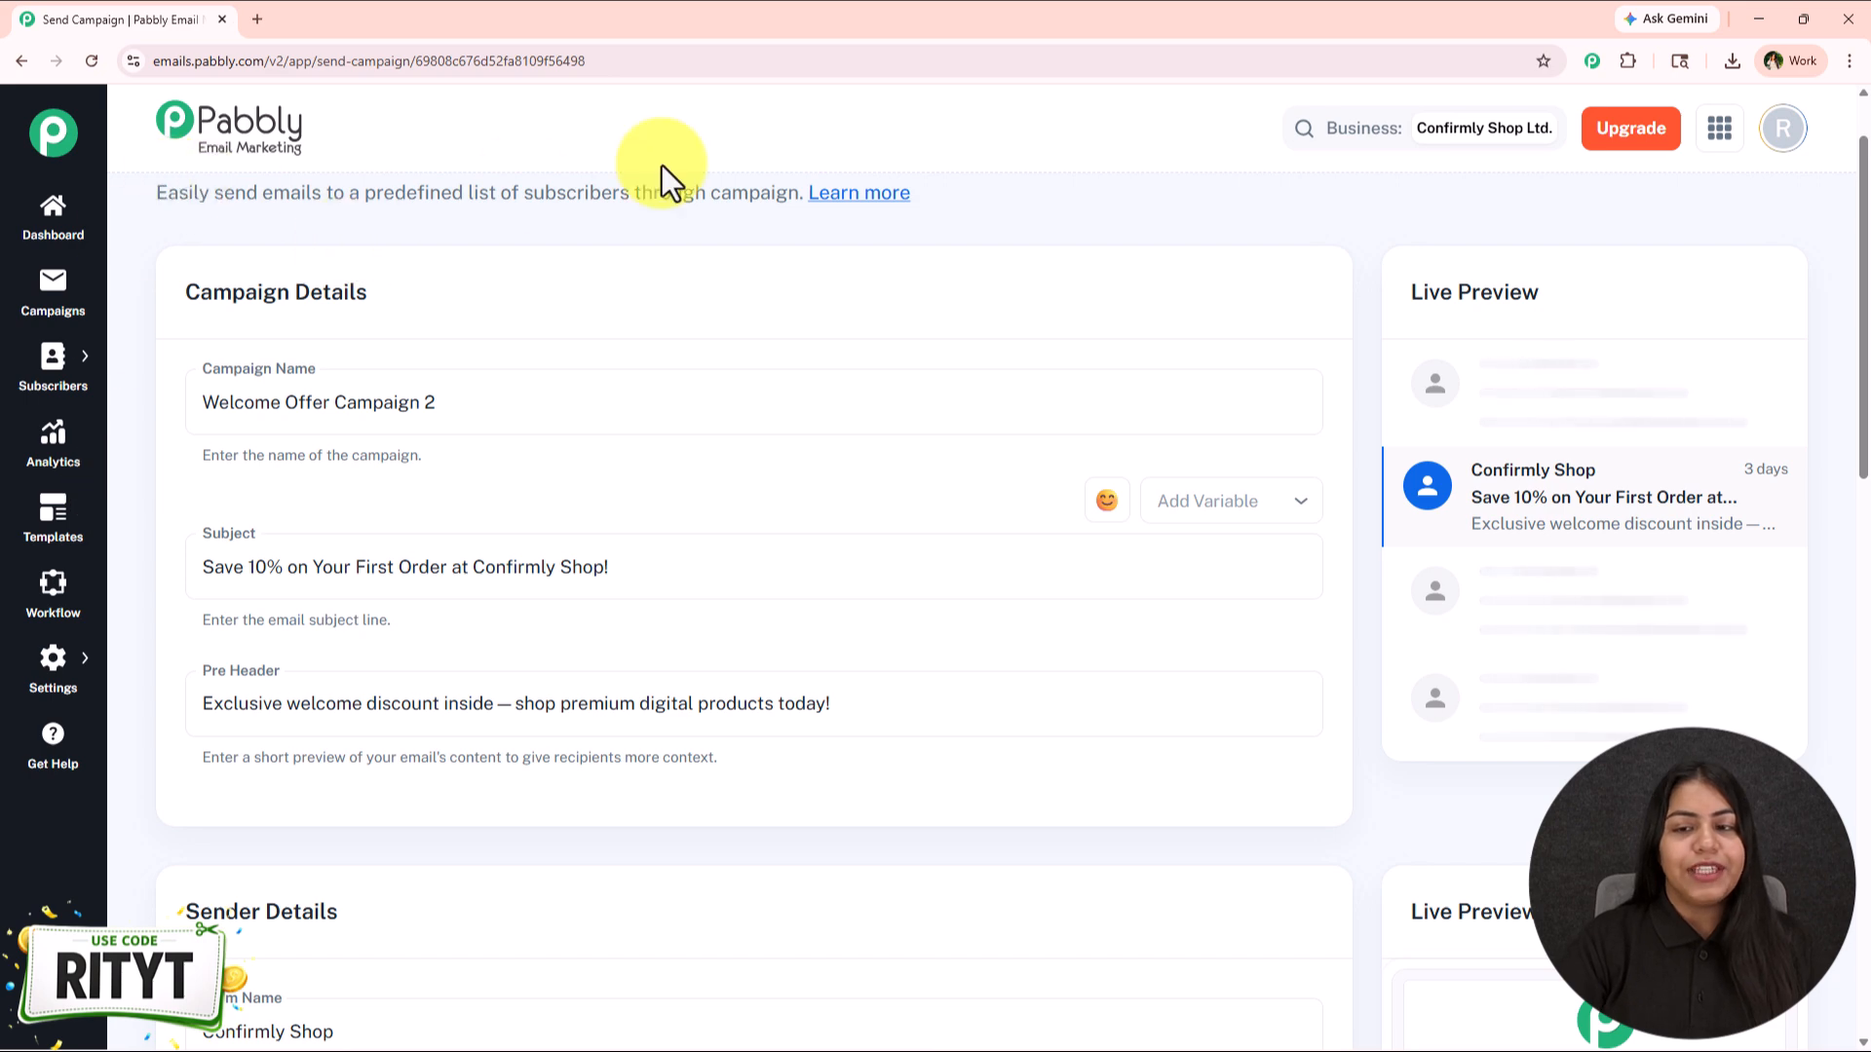
scroll(744, 430, down, 2)
scroll(295, 292, down, 4)
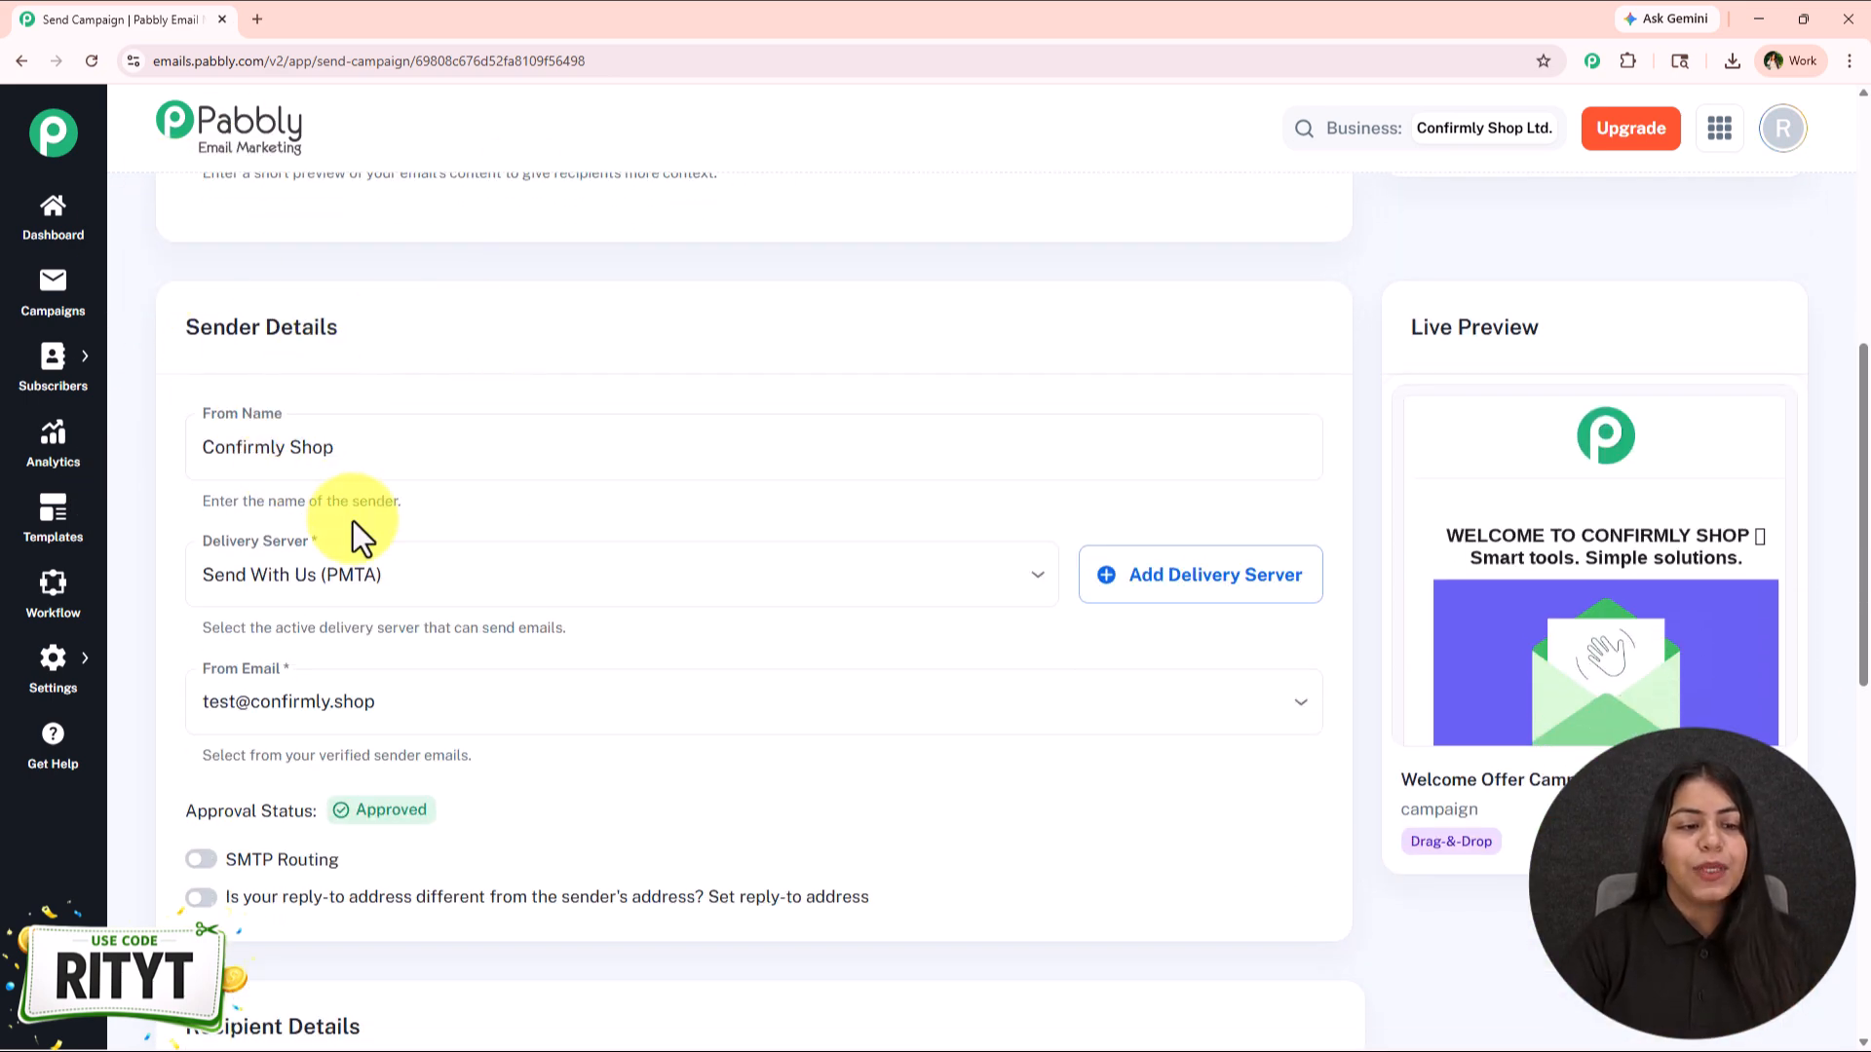
scroll(273, 692, down, 1)
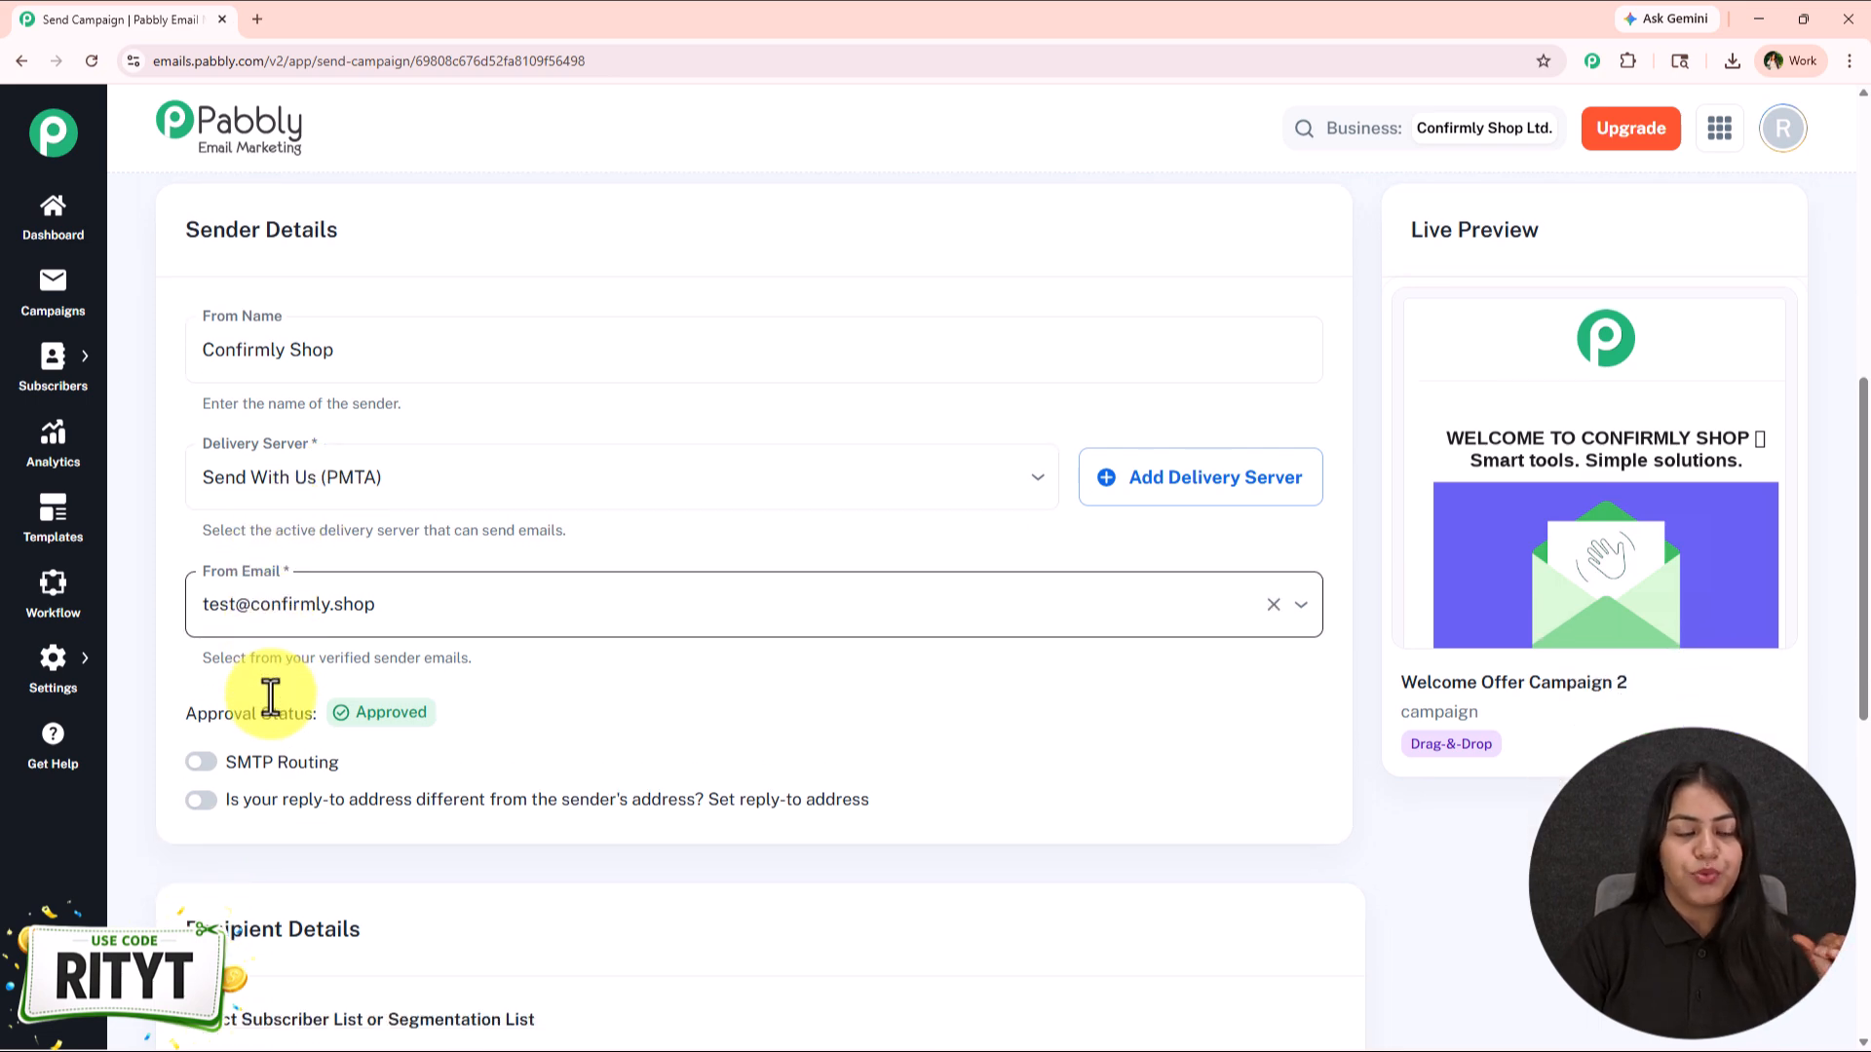
scroll(200, 726, down, 1)
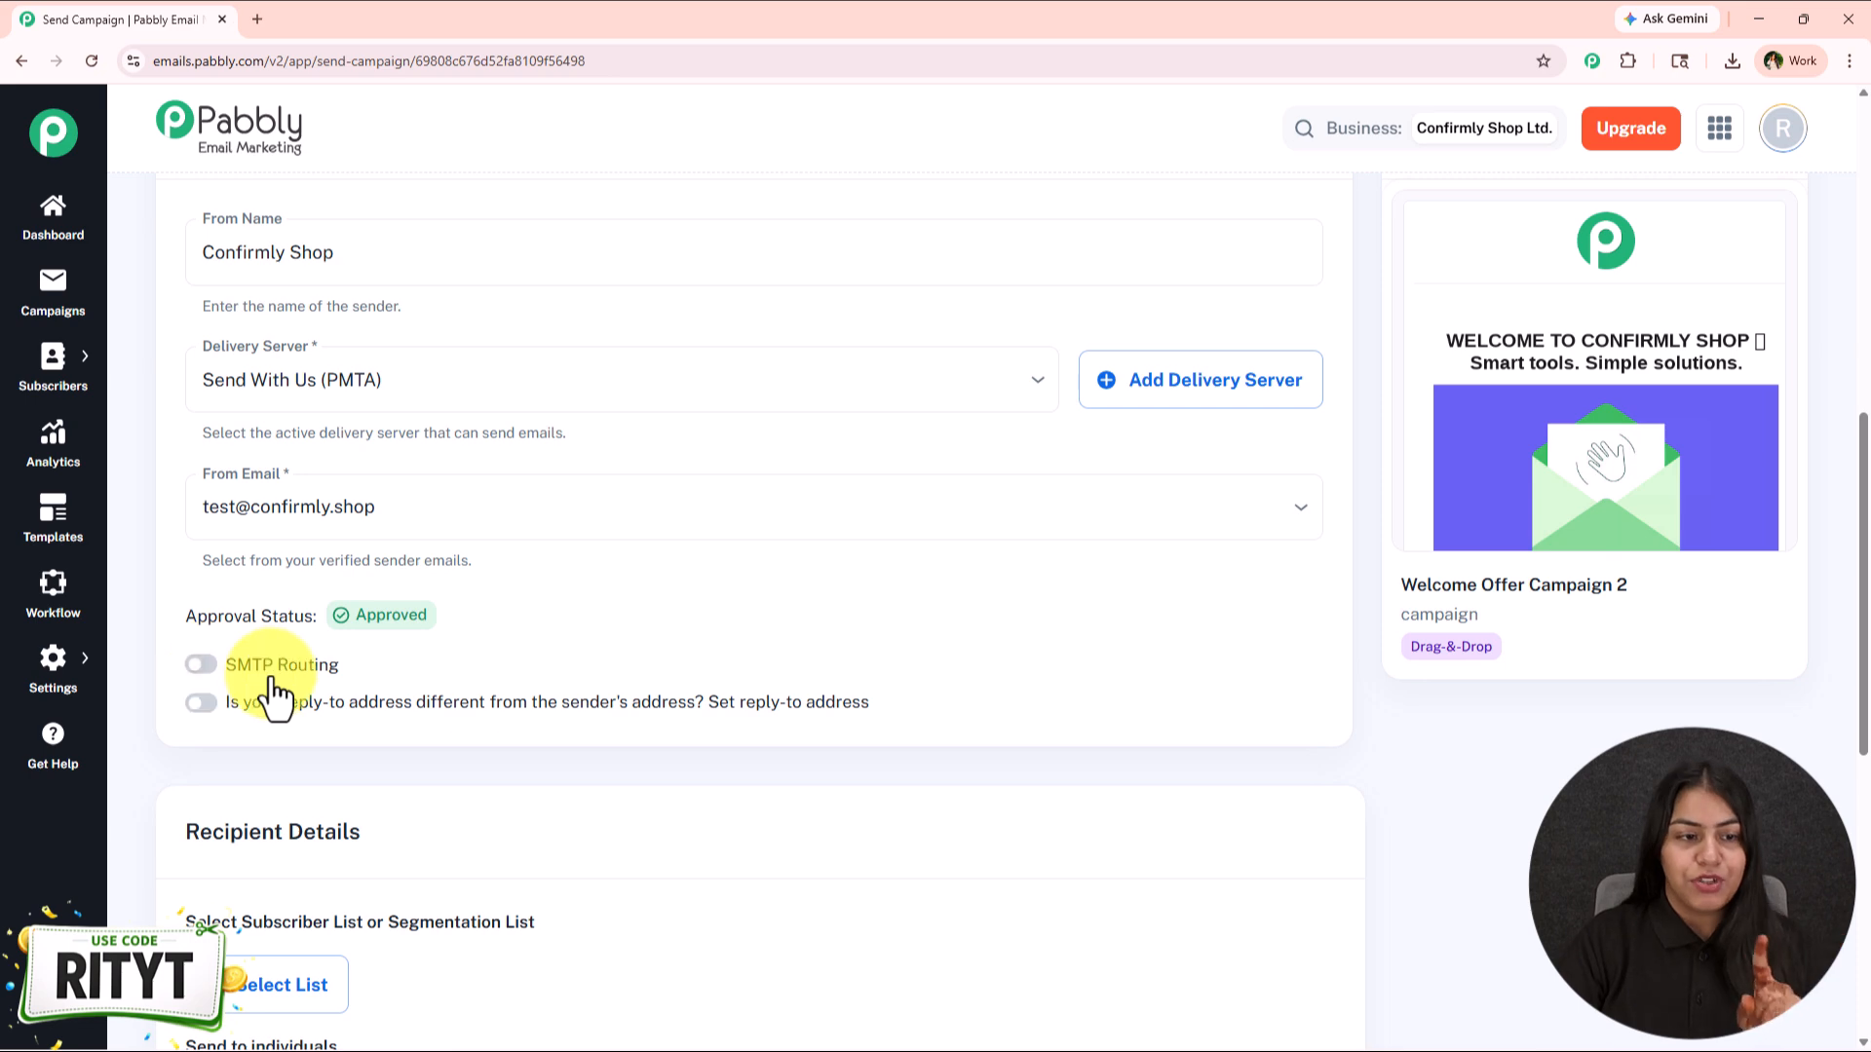
double_click(205, 673)
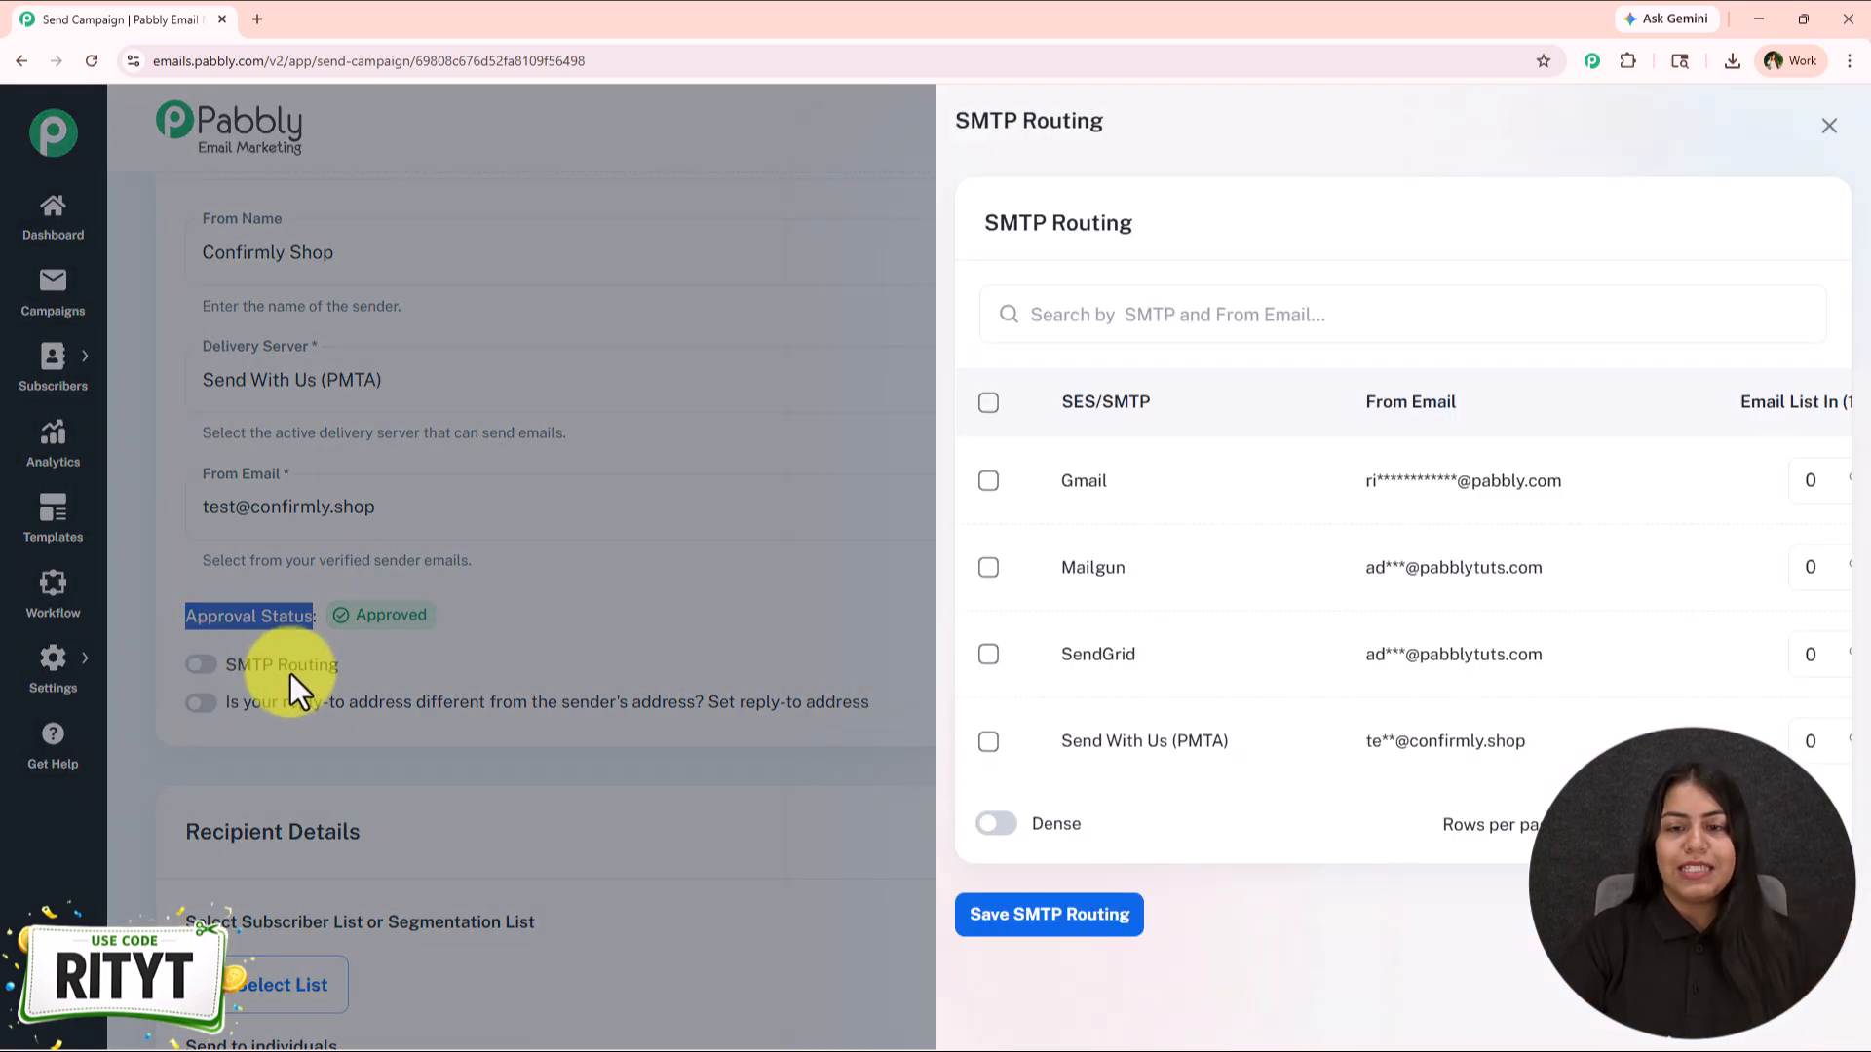
drag(1328, 780, 1236, 779)
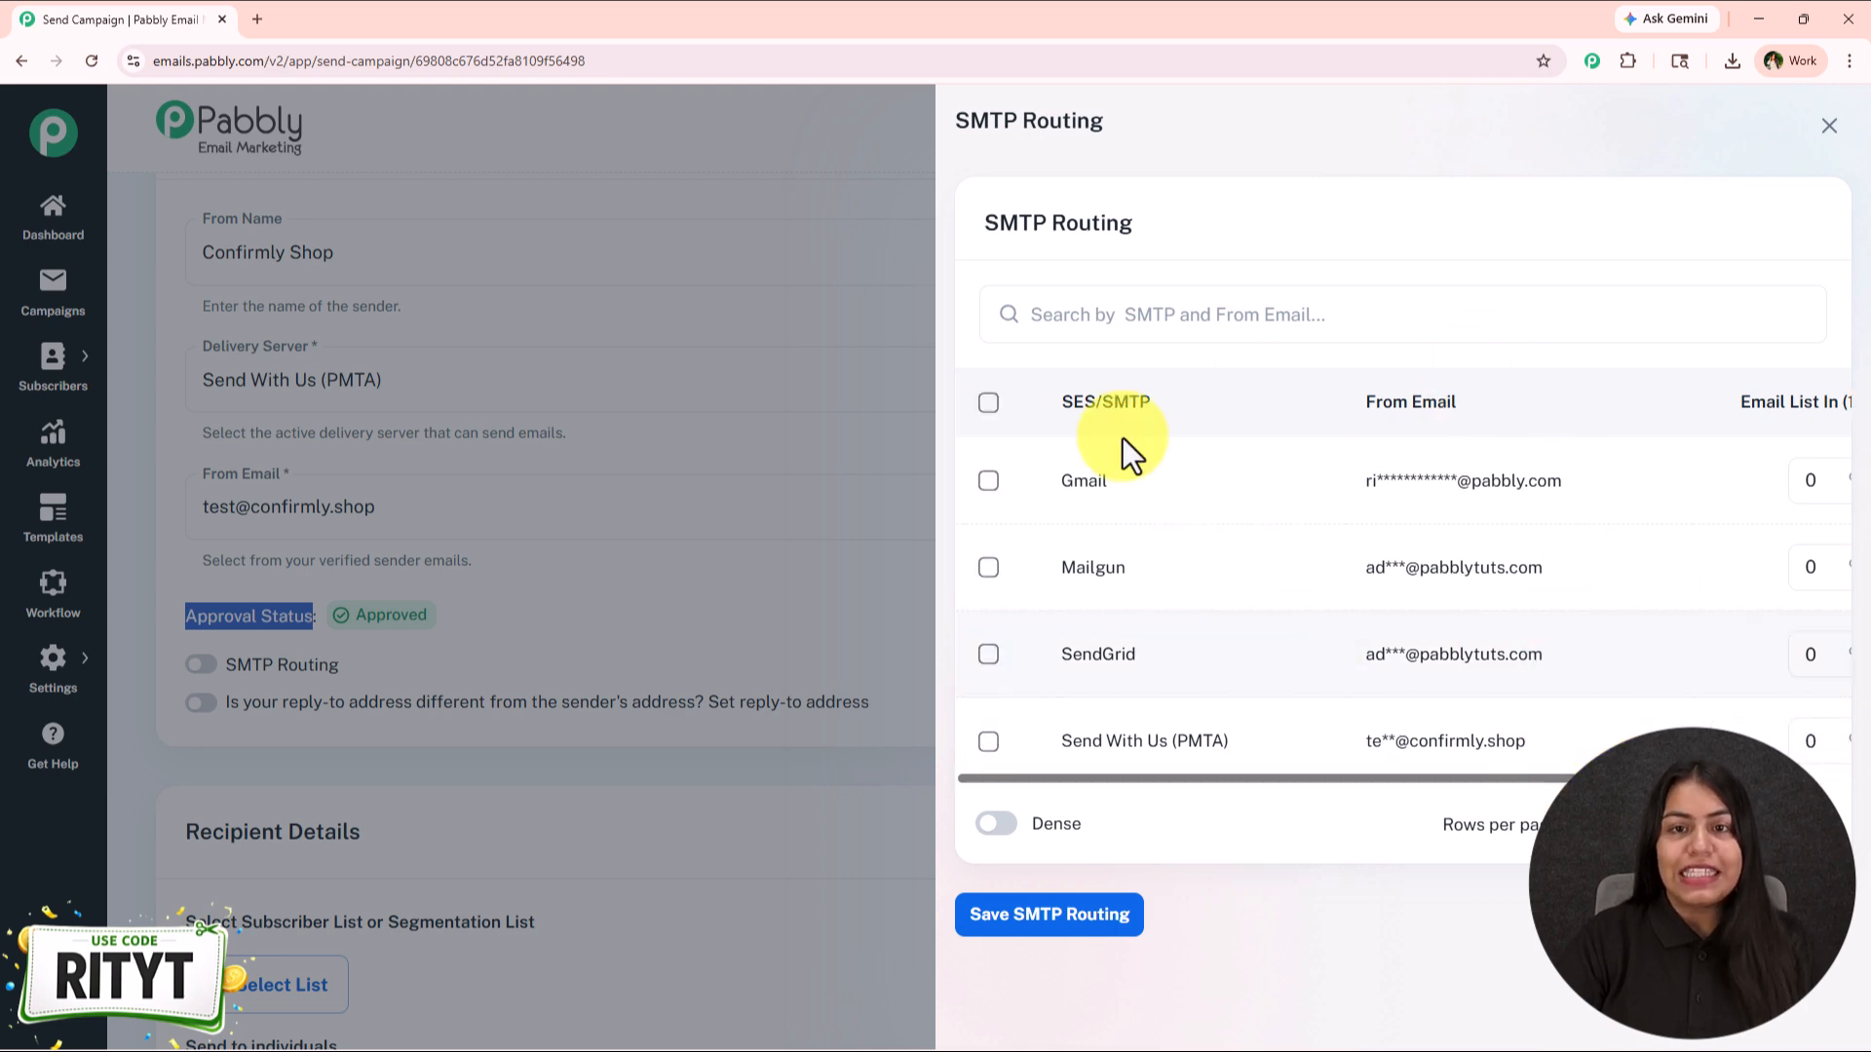
scroll(1252, 643, right, 2)
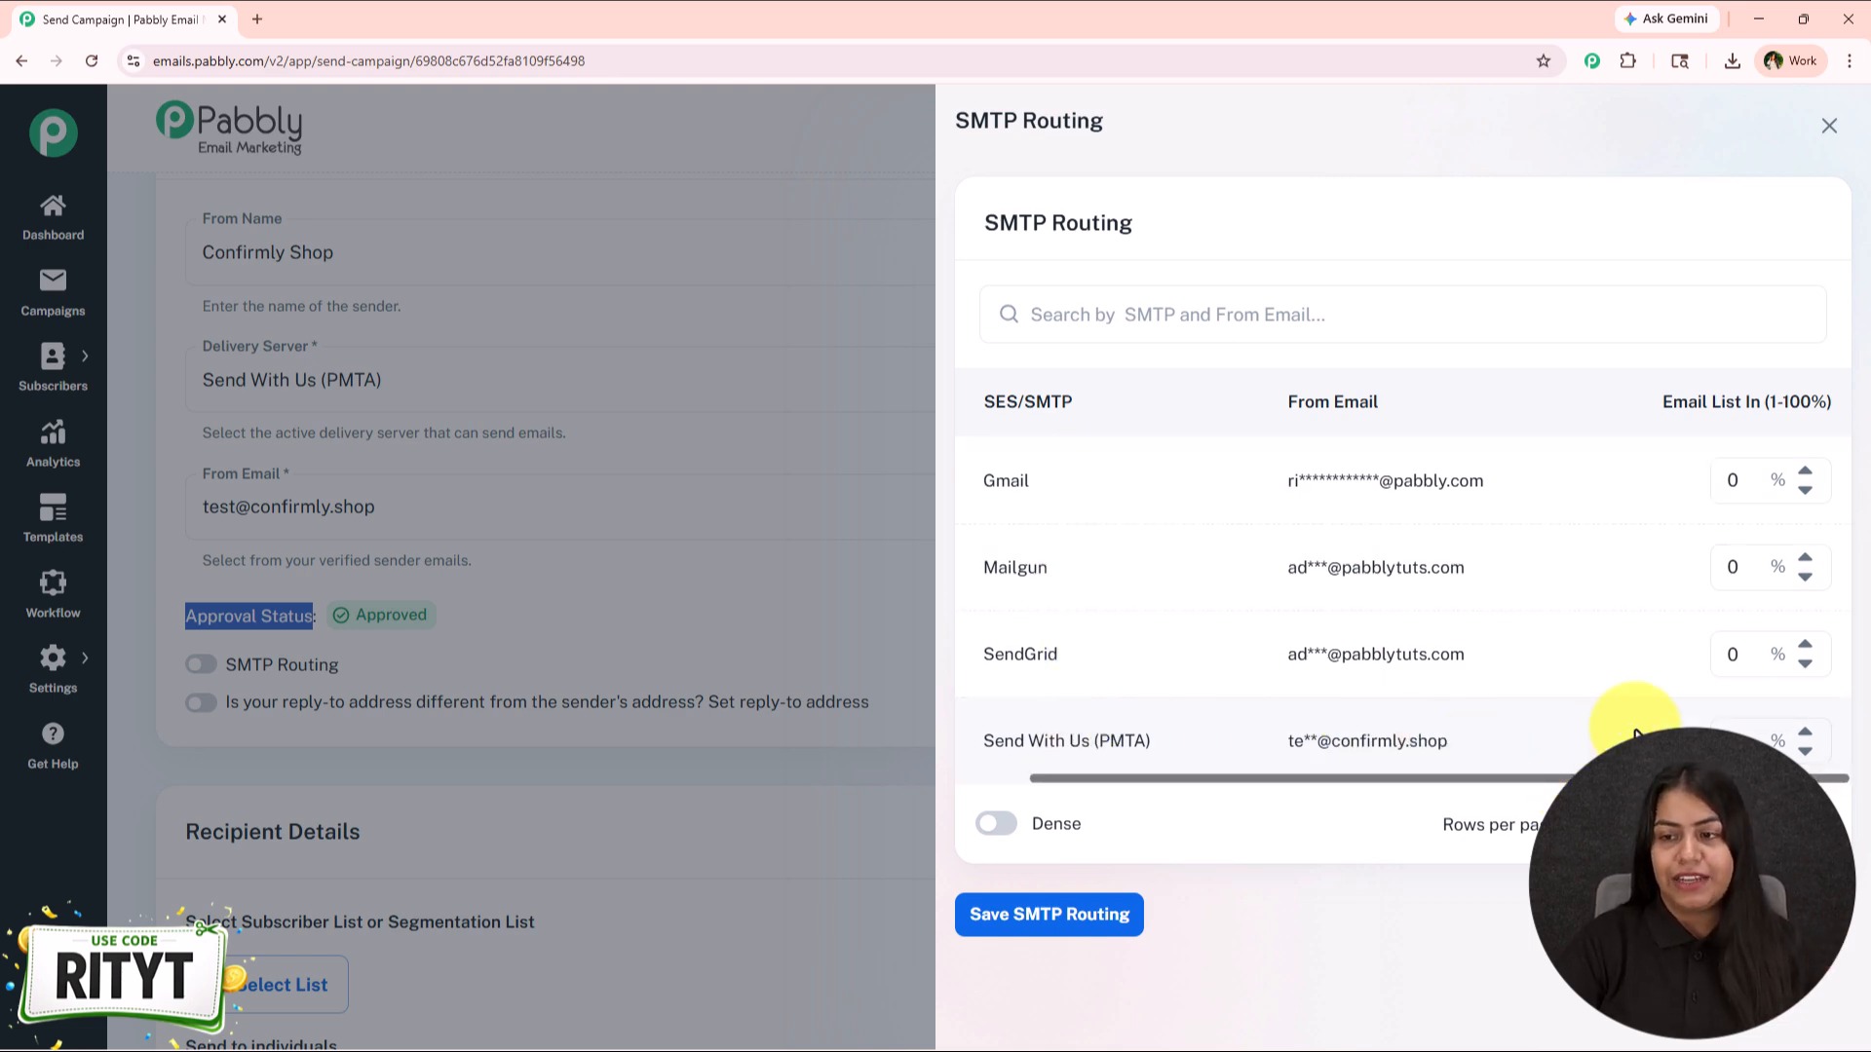
Set the email list share to 20% for Gmail, 40% for SendGrid and 40% for Send With Us (PMTA), and save the routing
double_click(1721, 482)
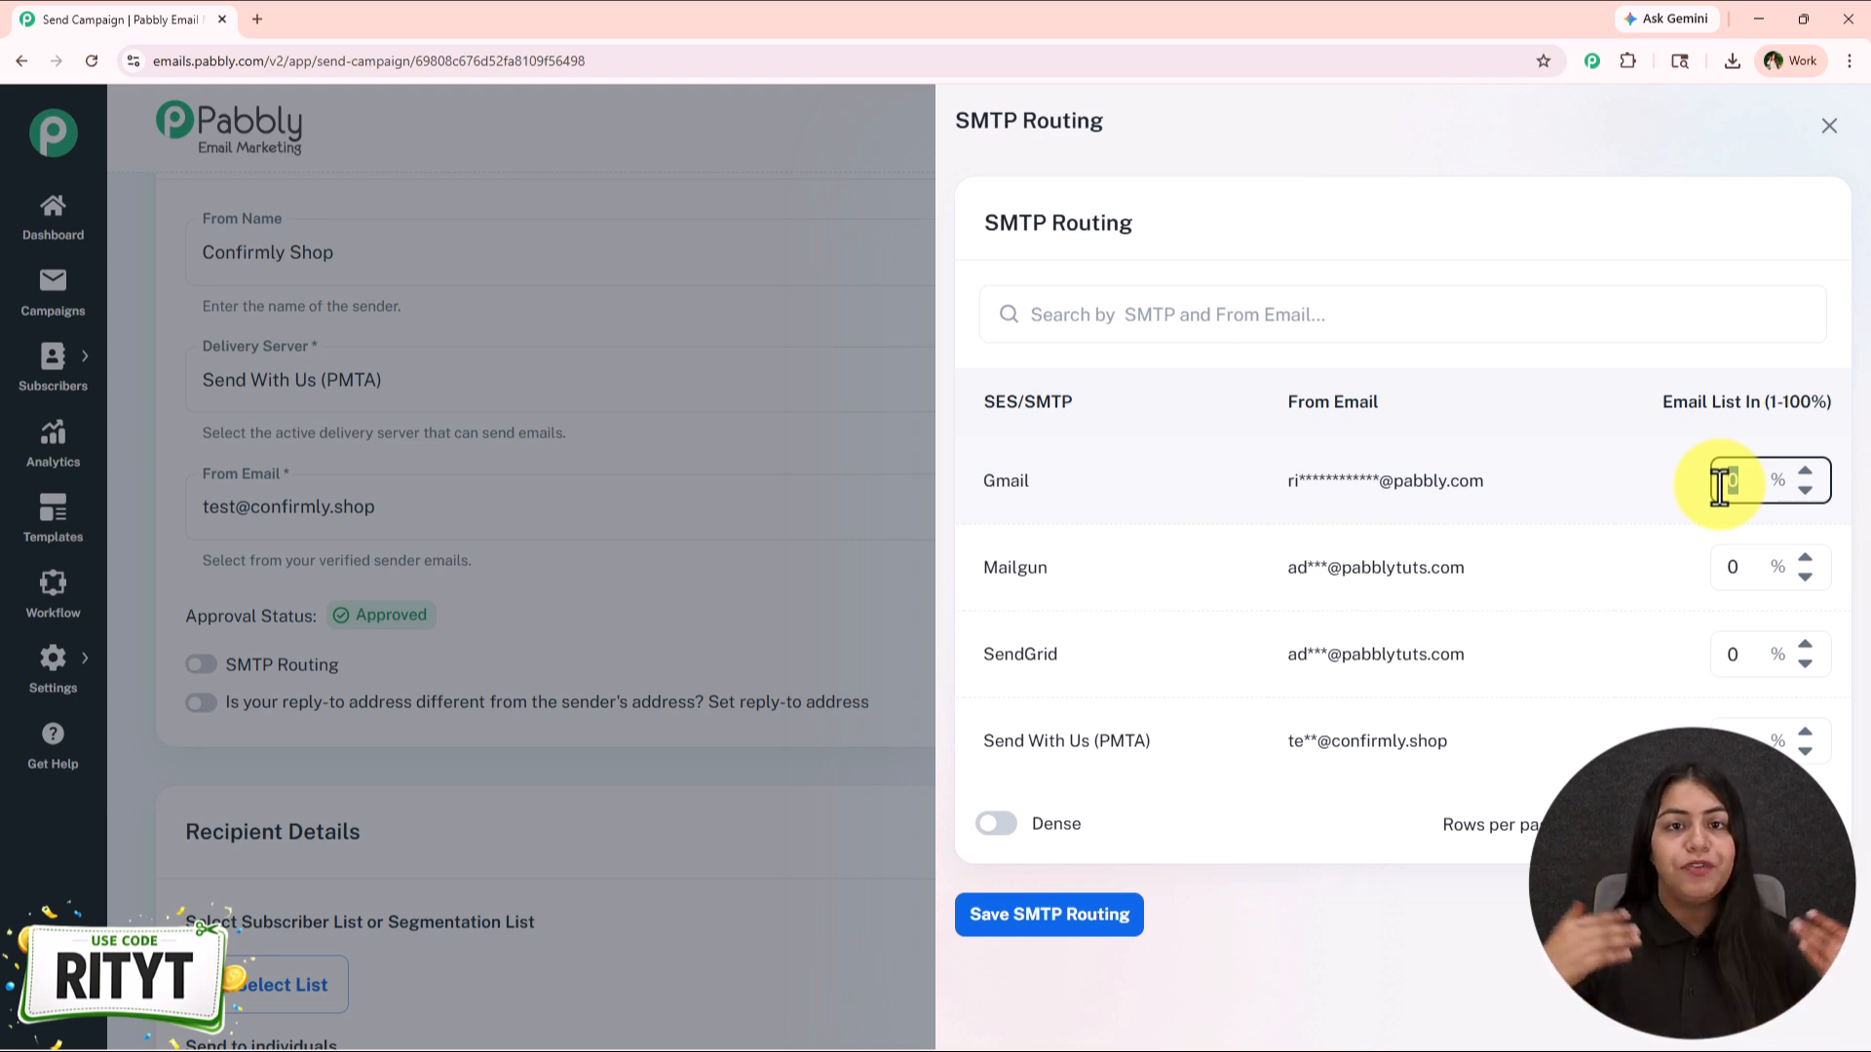
text(20)
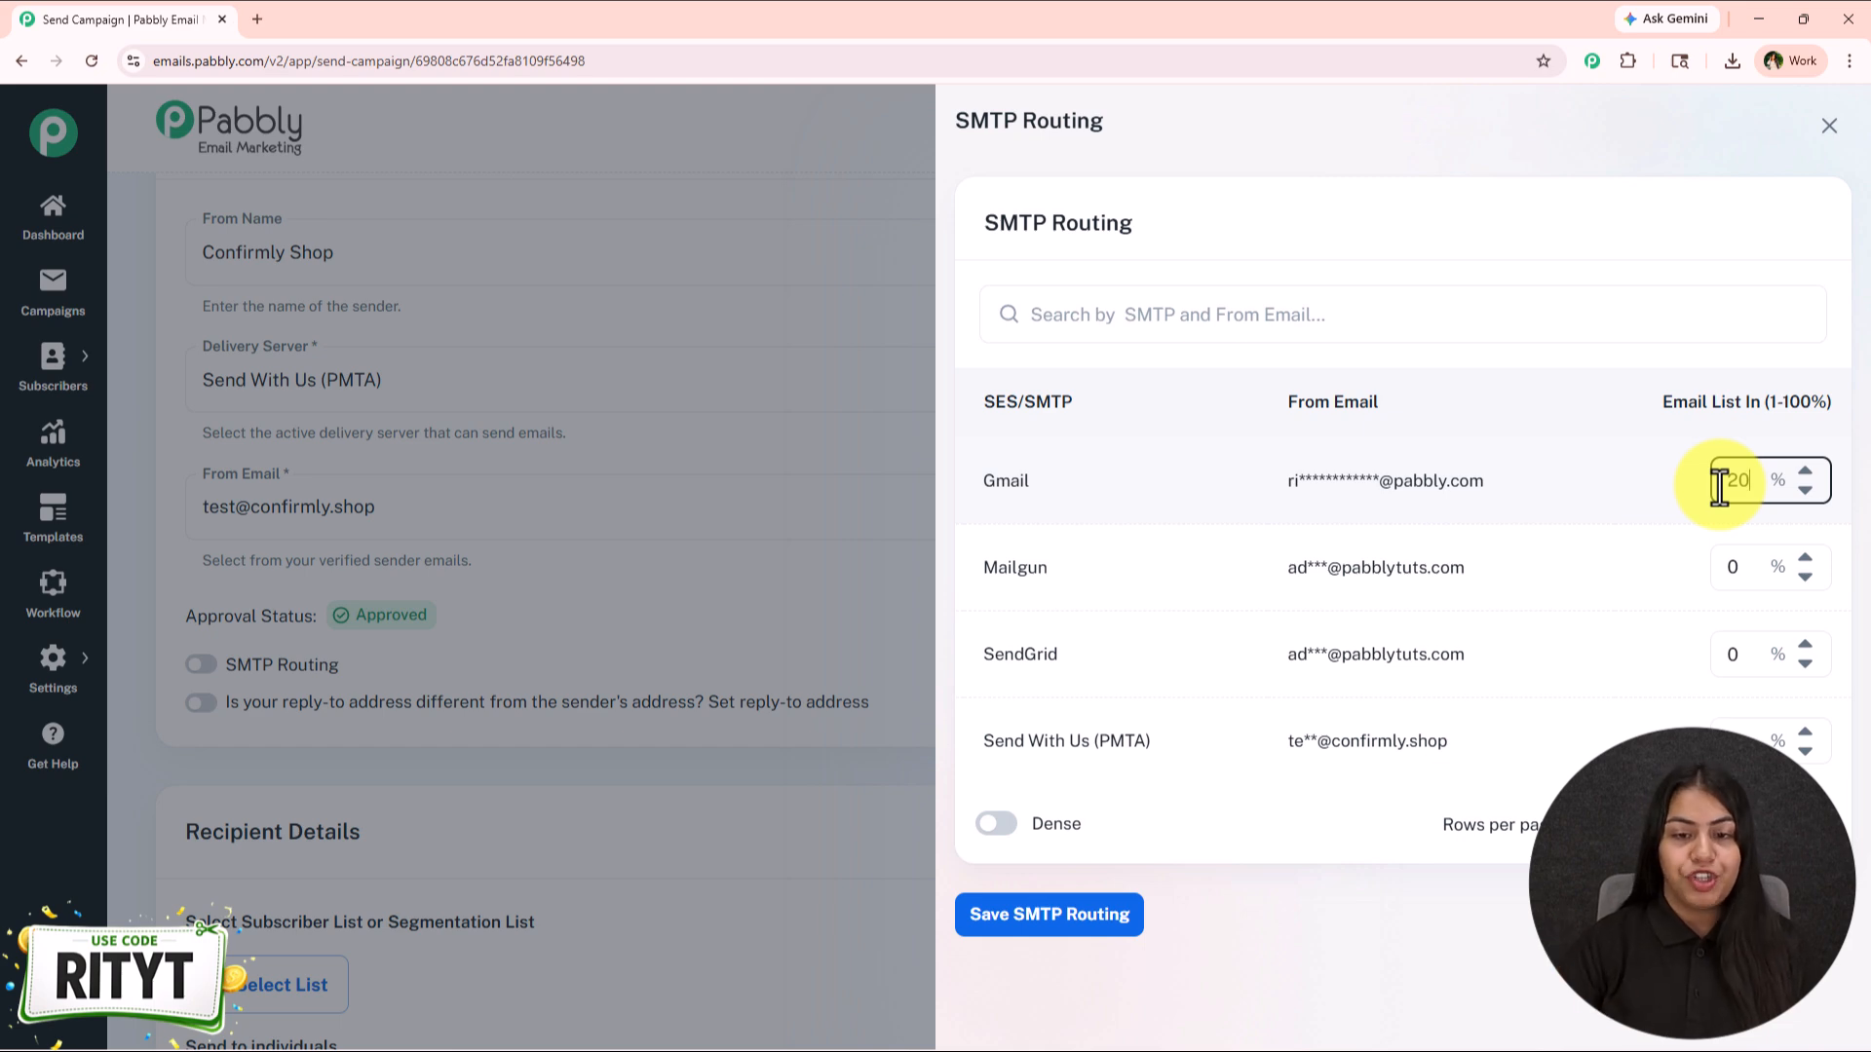
double_click(1720, 656)
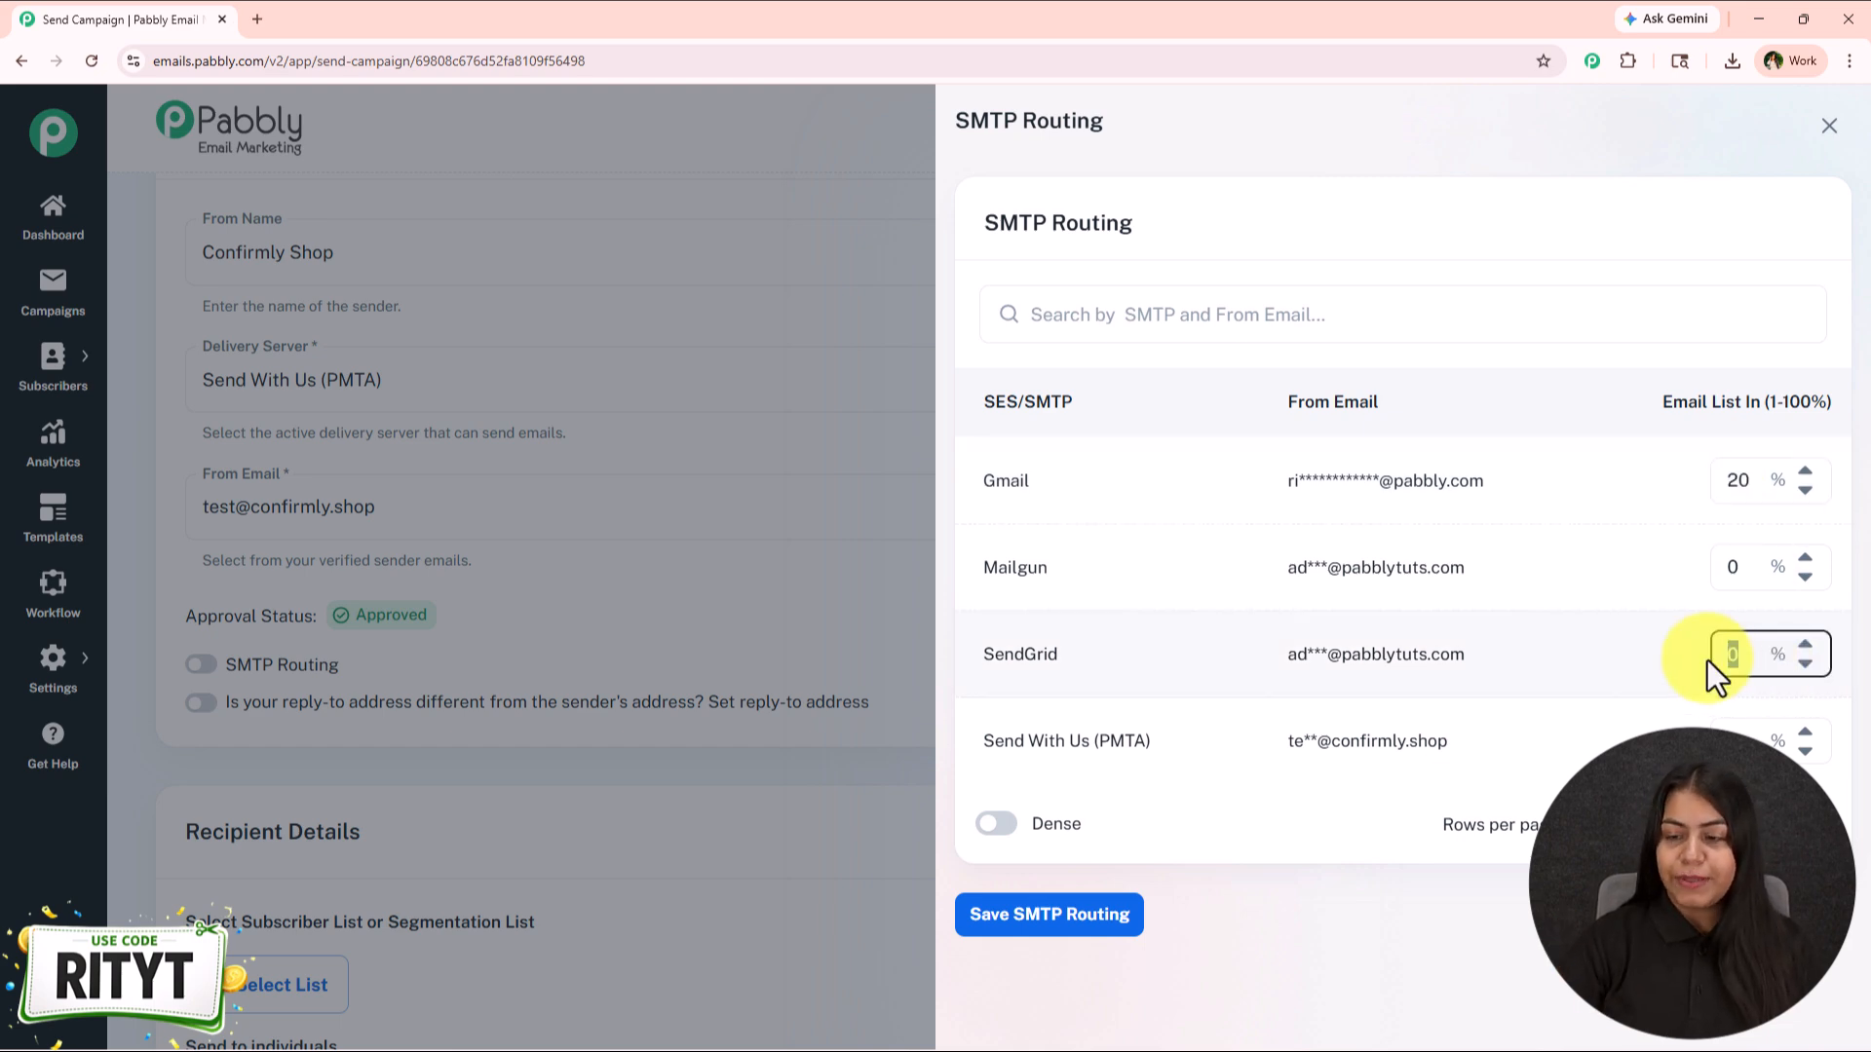
text(40)
double_click(1727, 742)
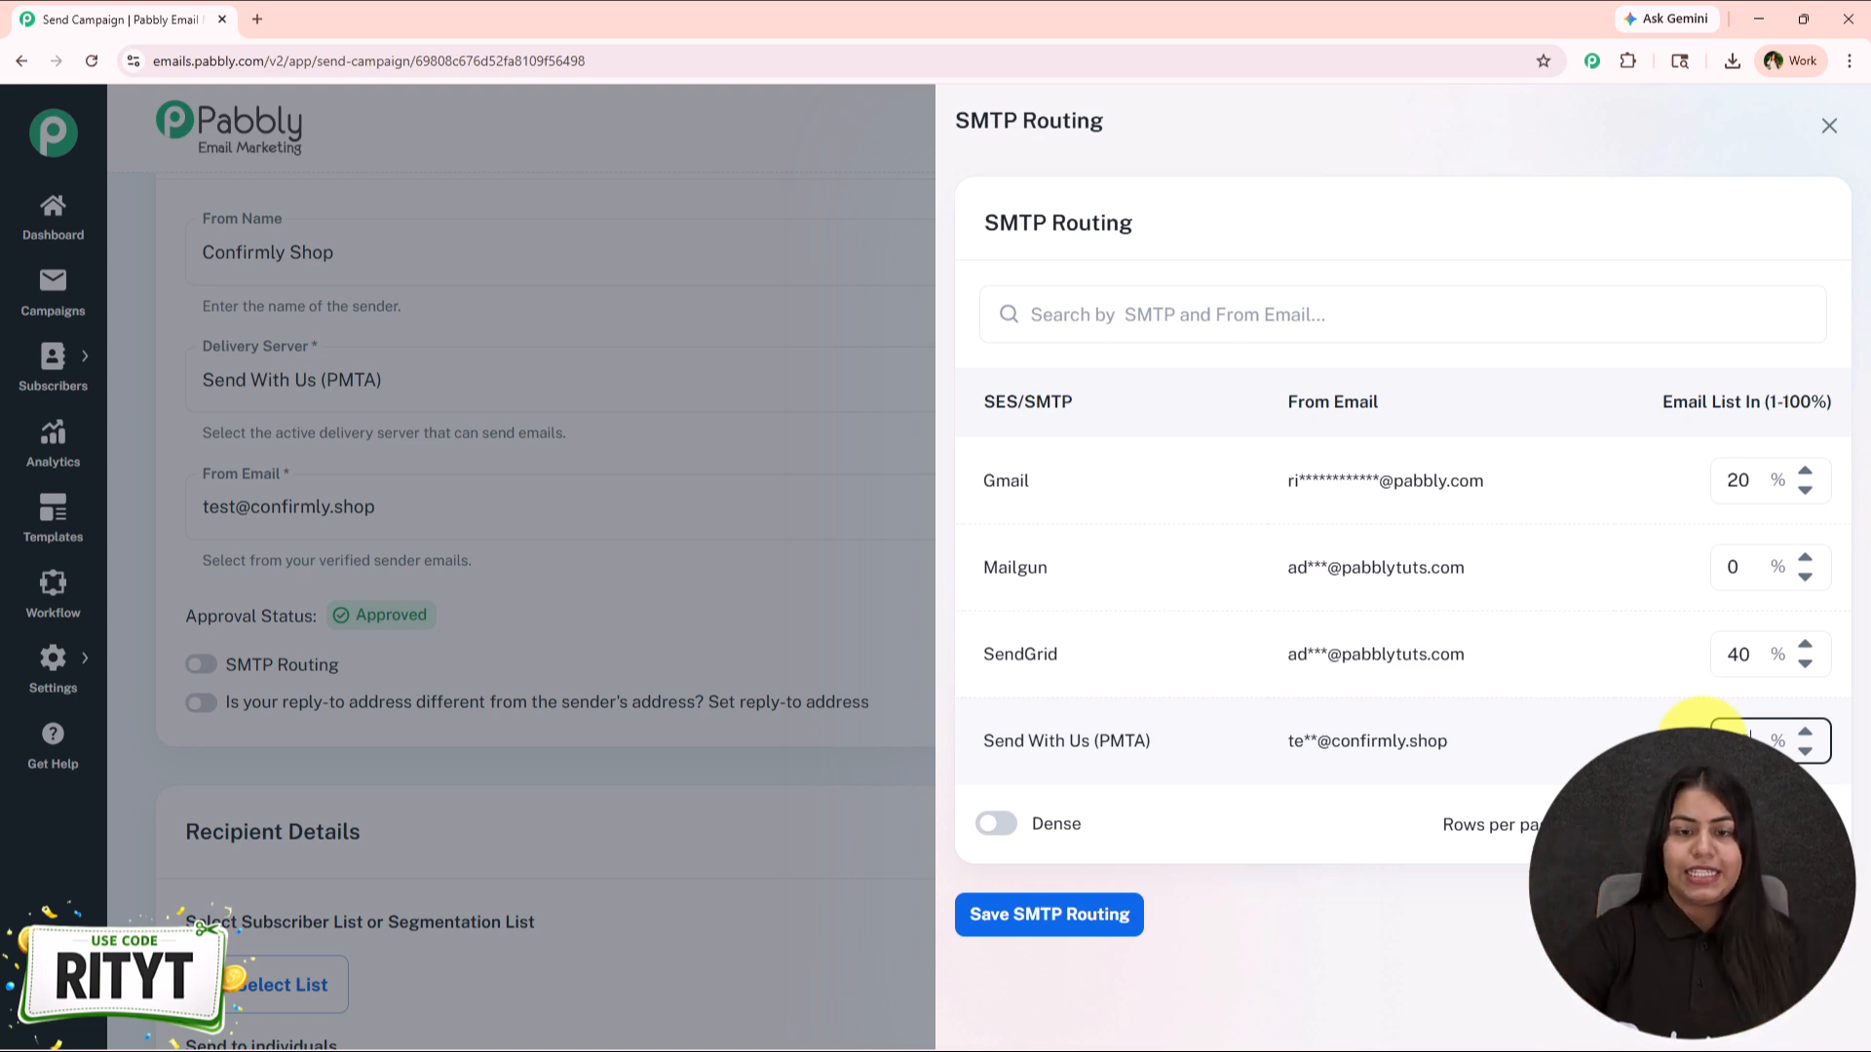
click(1058, 942)
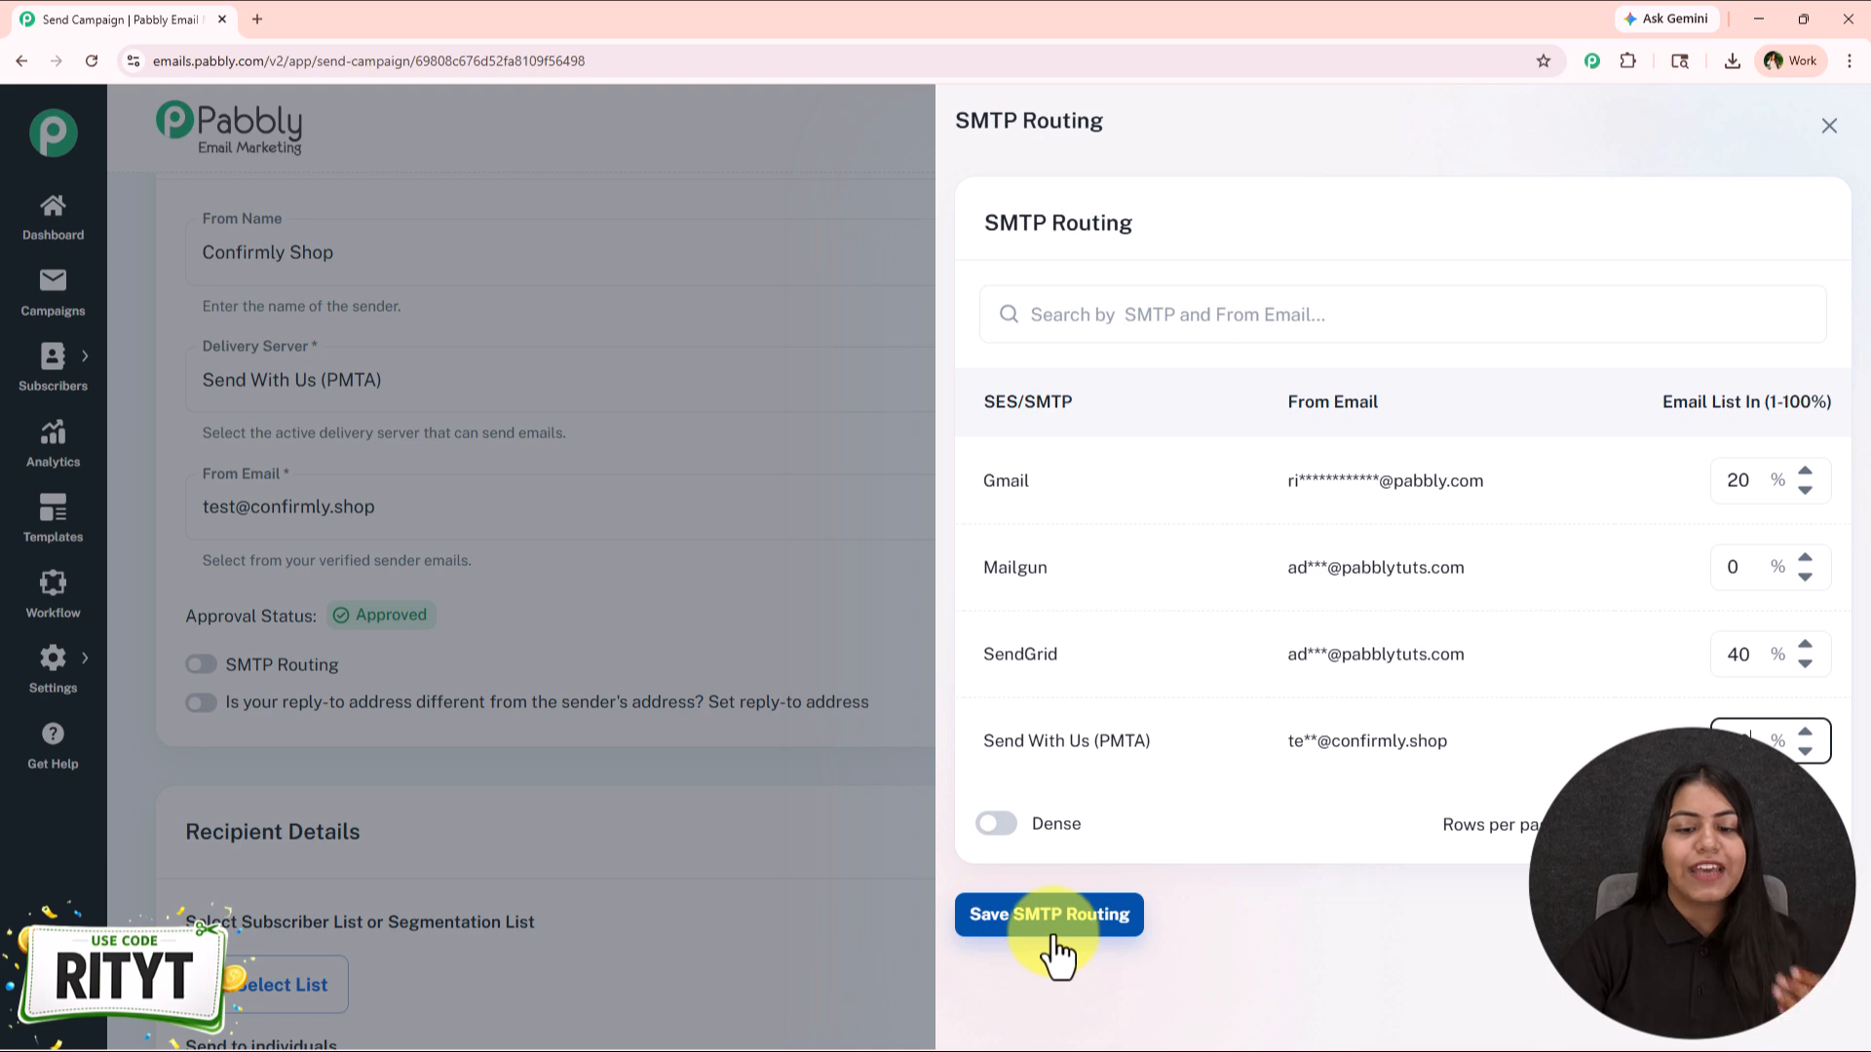
Review the saved SMTP routing table for Gmail, SendGrid and Send With Us (PMTA) in the sender details
scroll(793, 817, down, 1)
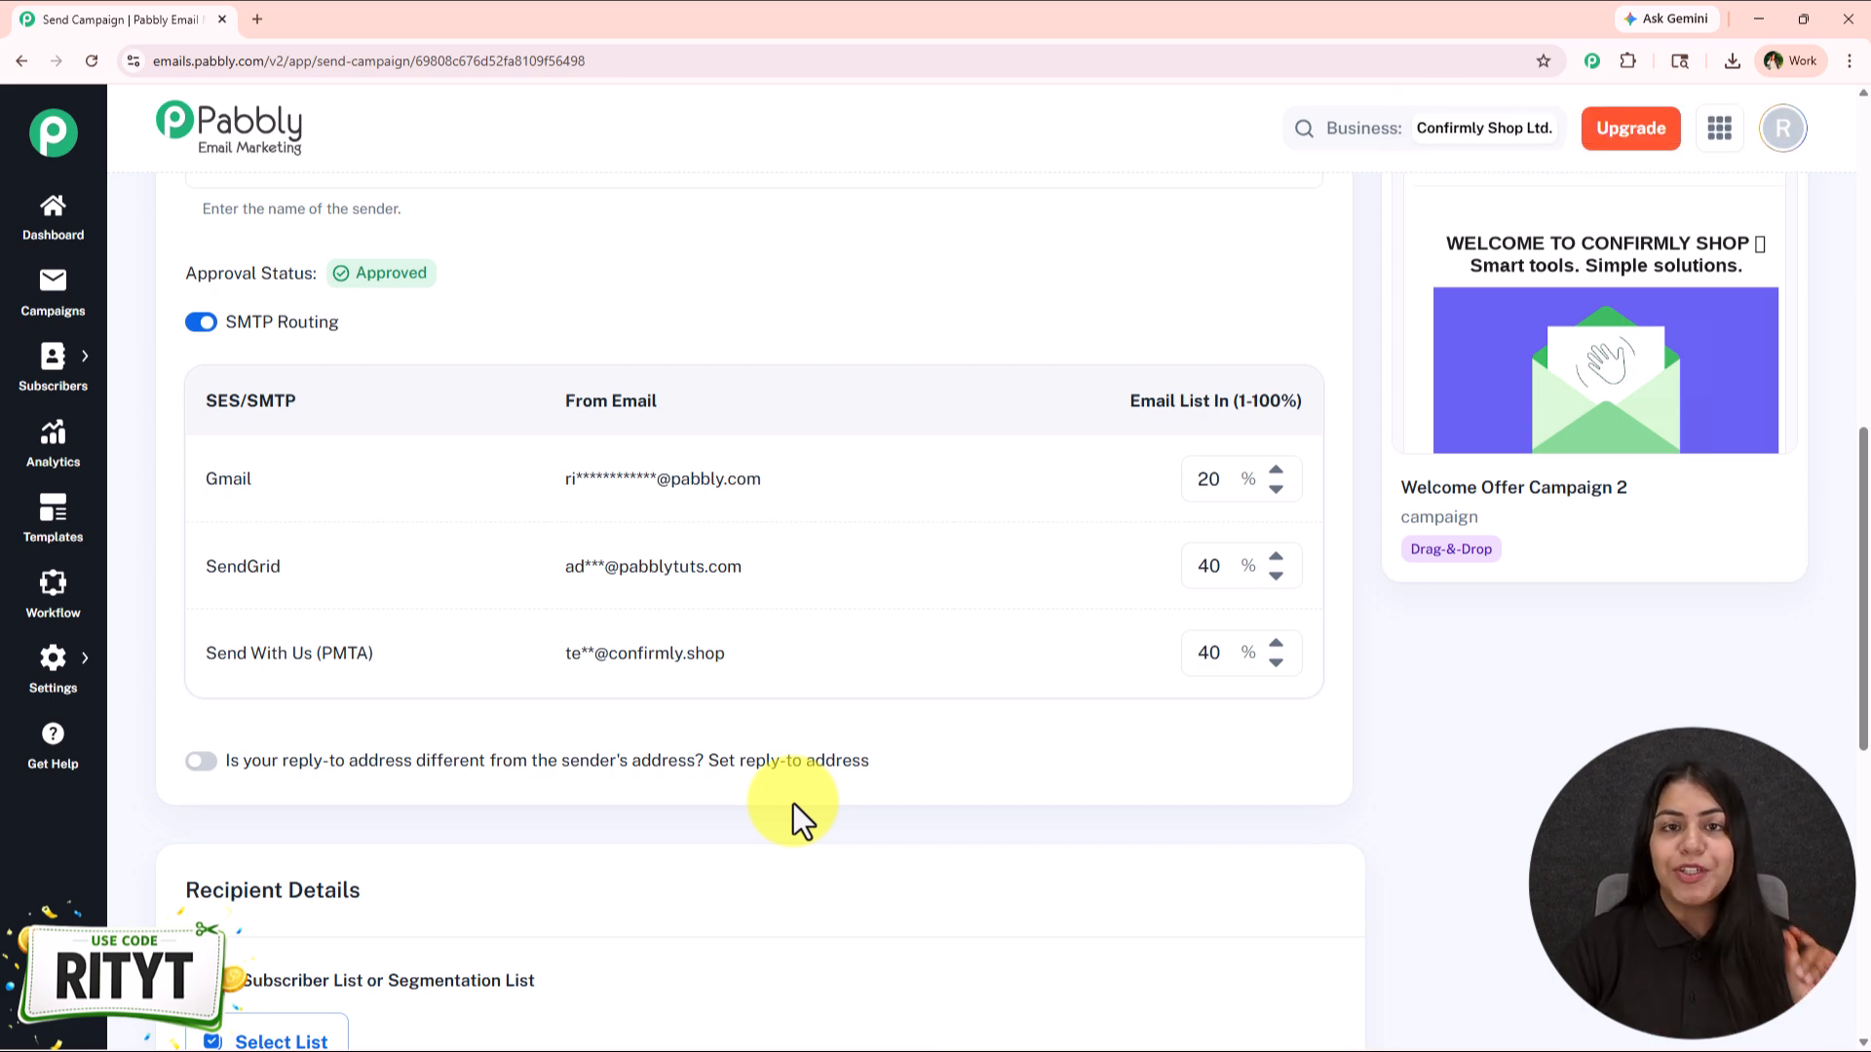
drag(201, 468, 296, 481)
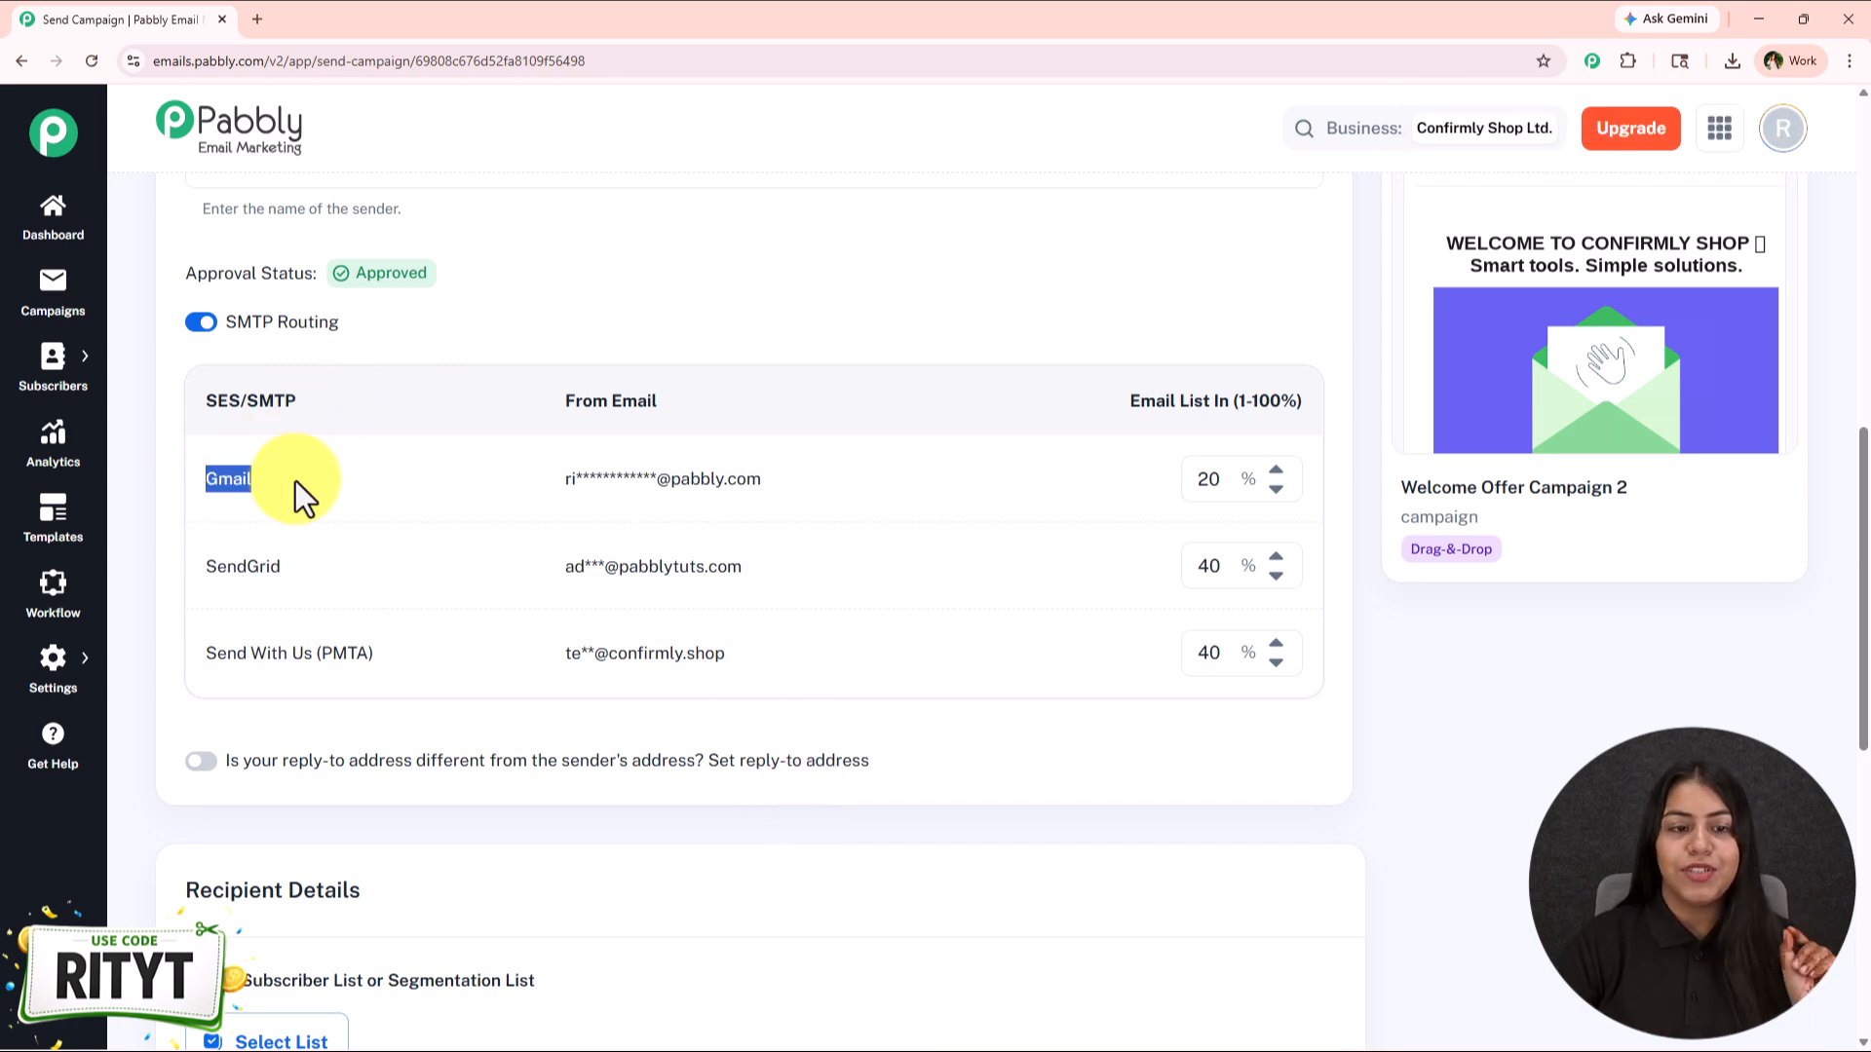
click(216, 584)
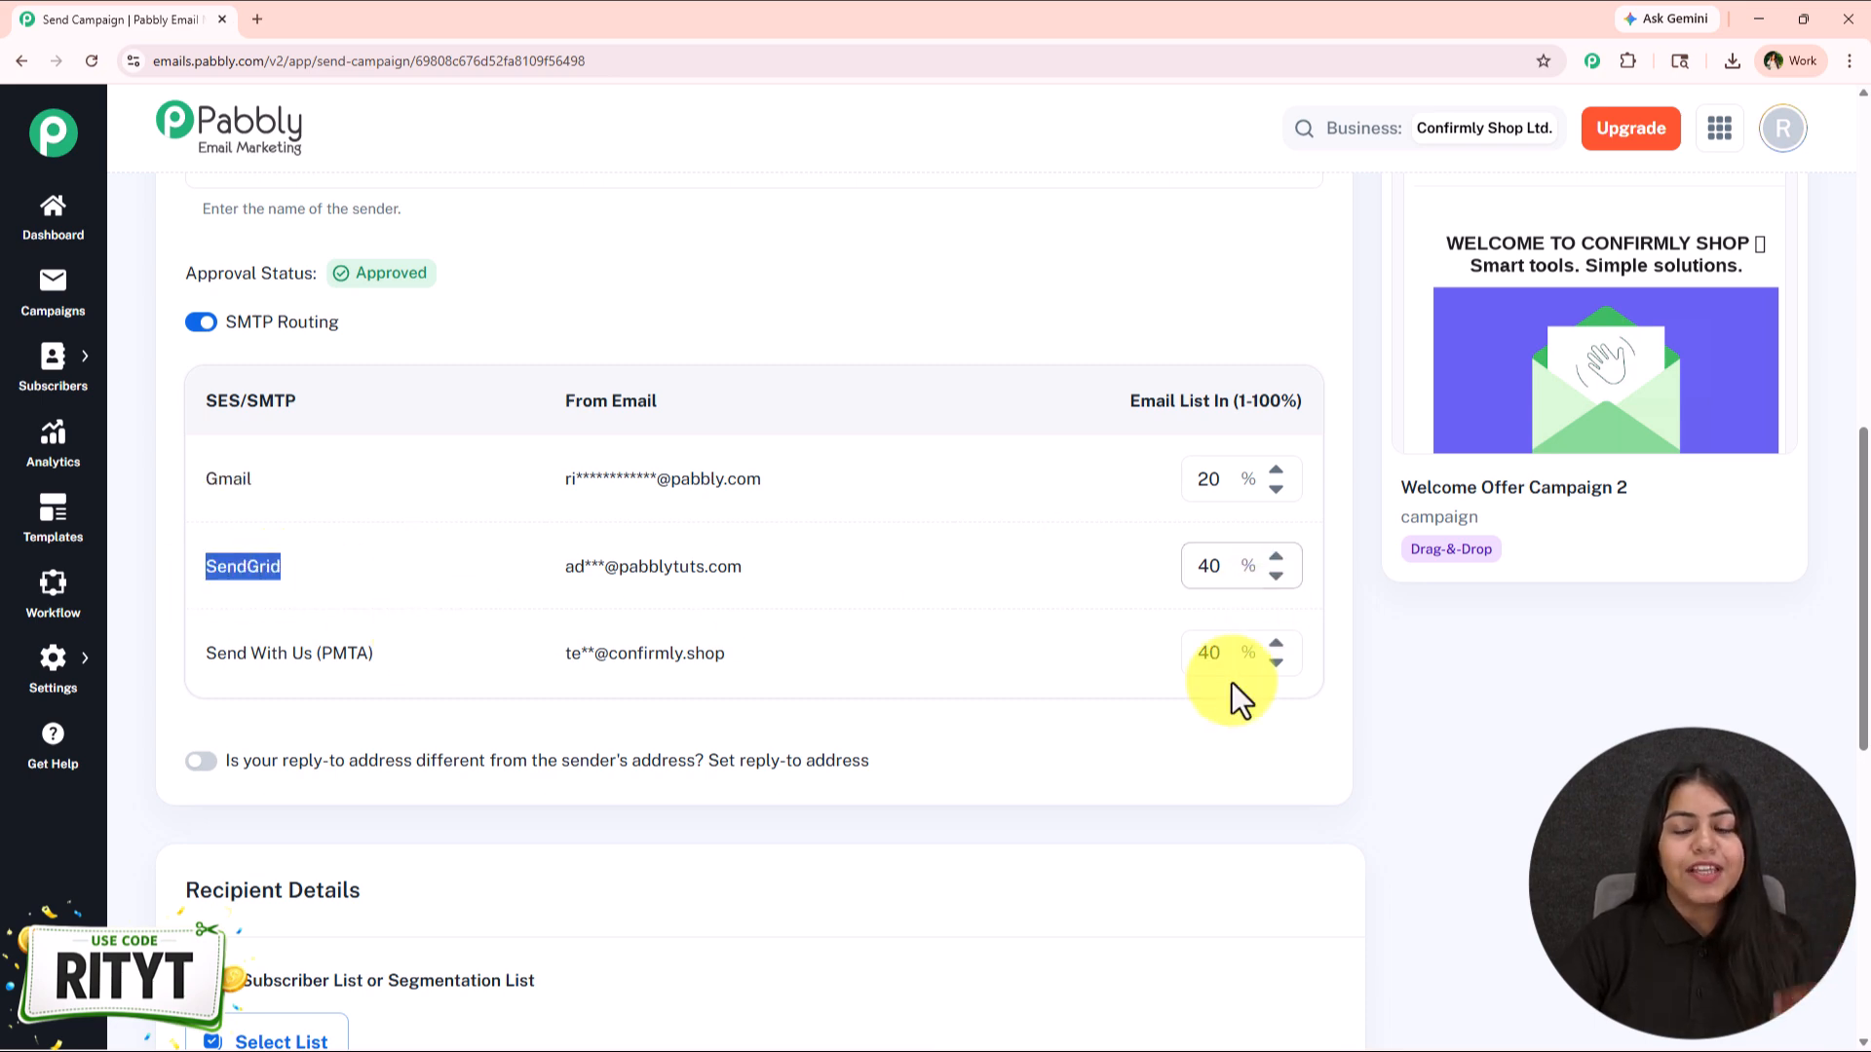
click(413, 641)
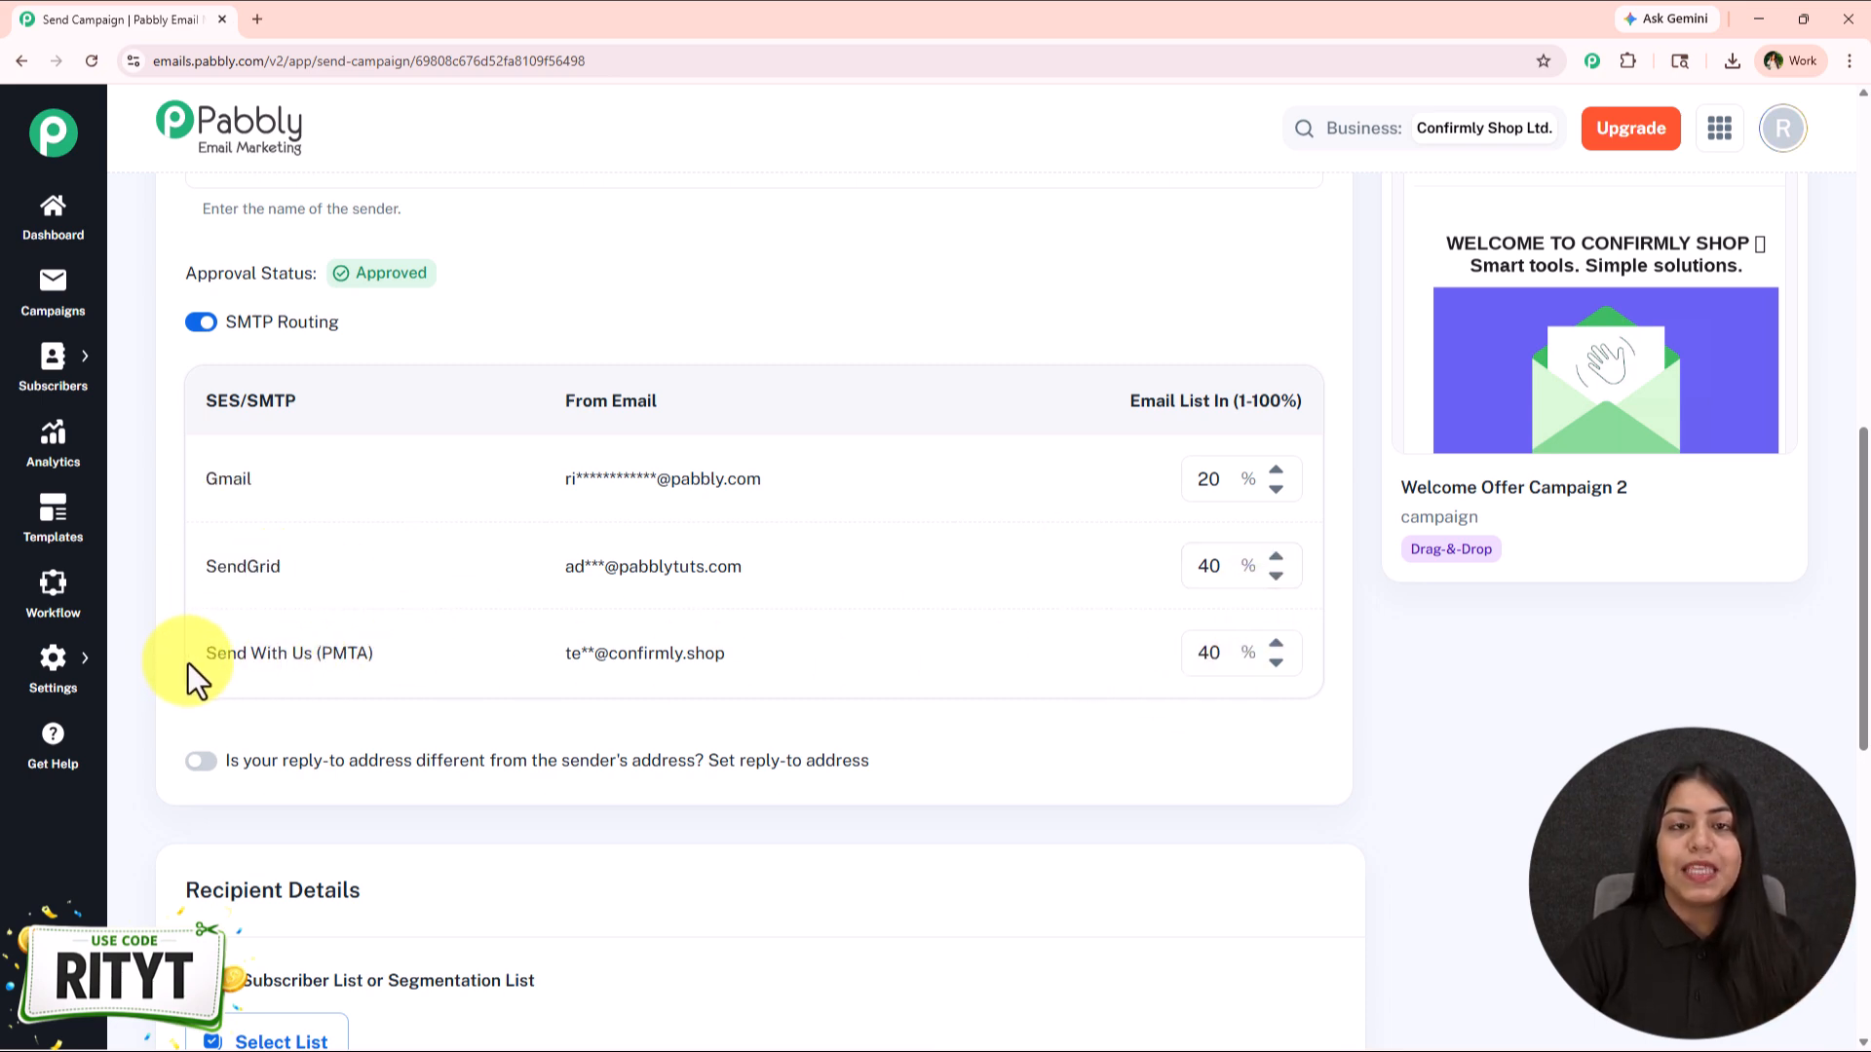
drag(193, 662, 404, 663)
click(403, 662)
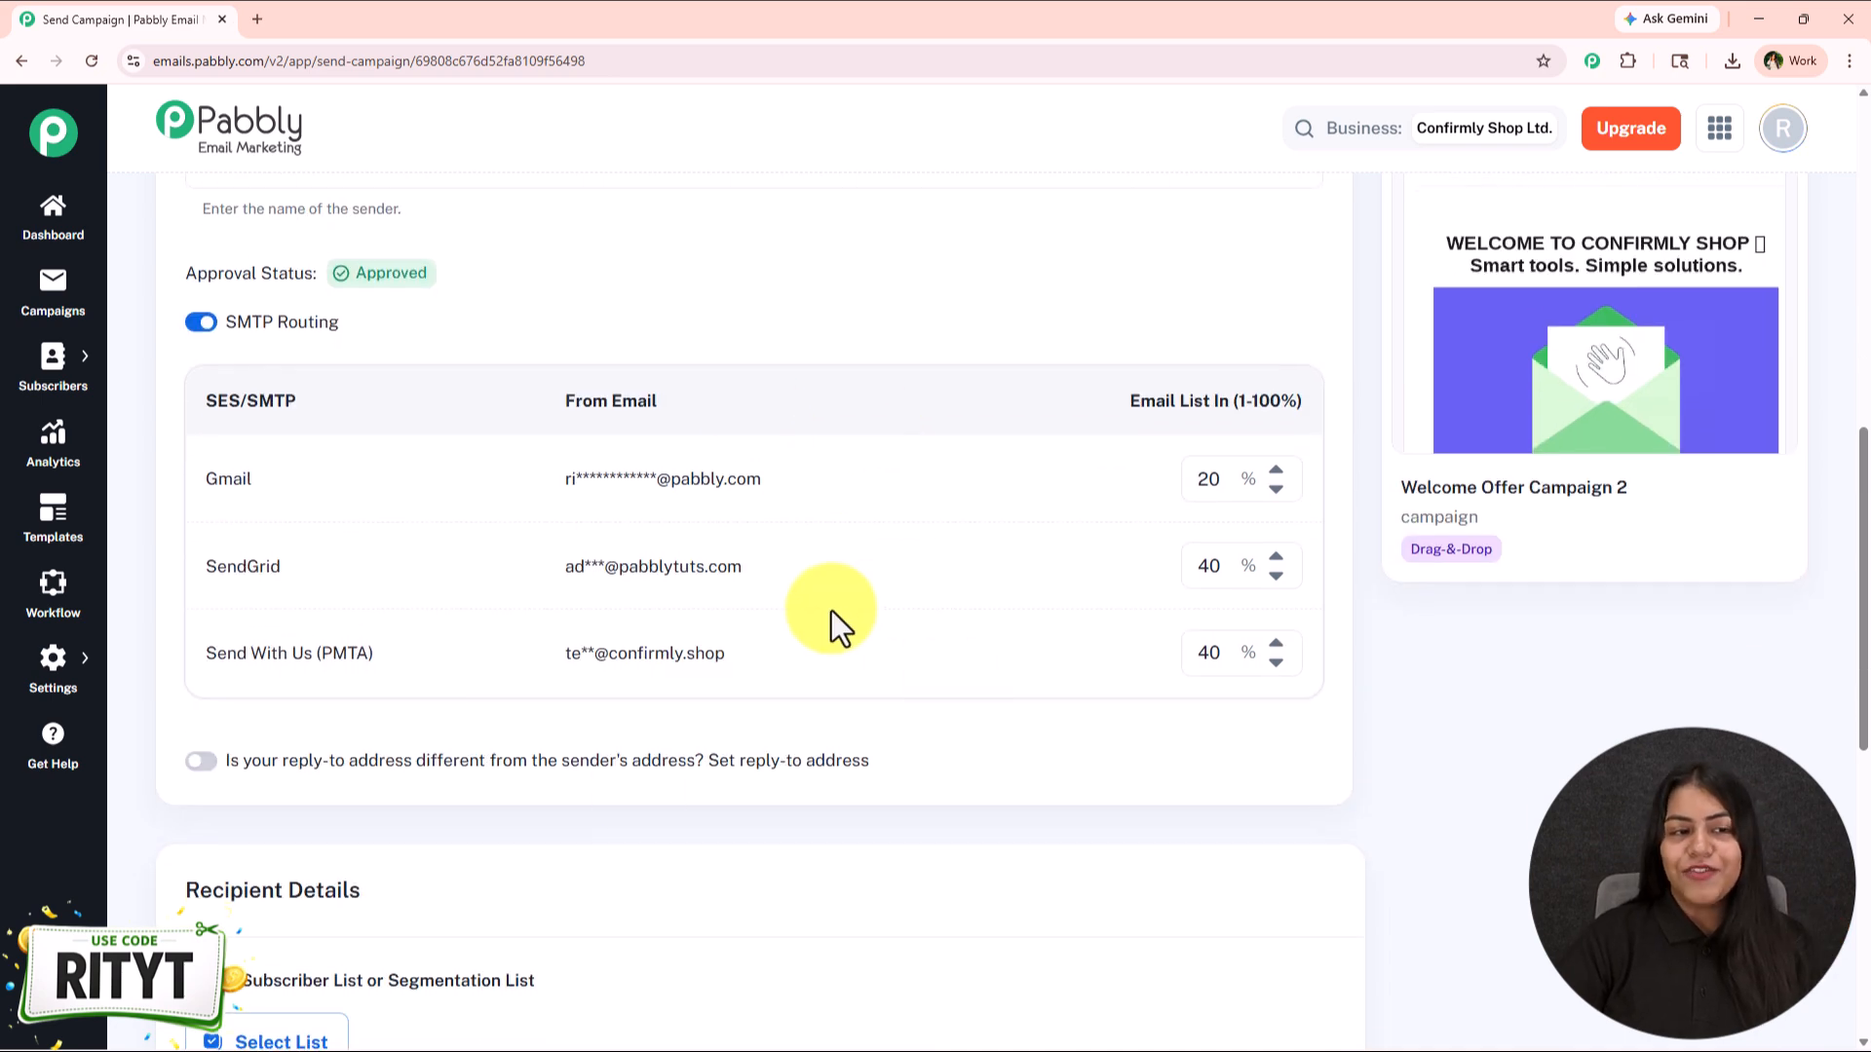
Include the Facebook Lead ADs subscriber list in the campaign's recipients and confirm the selection
scroll(723, 647, down, 7)
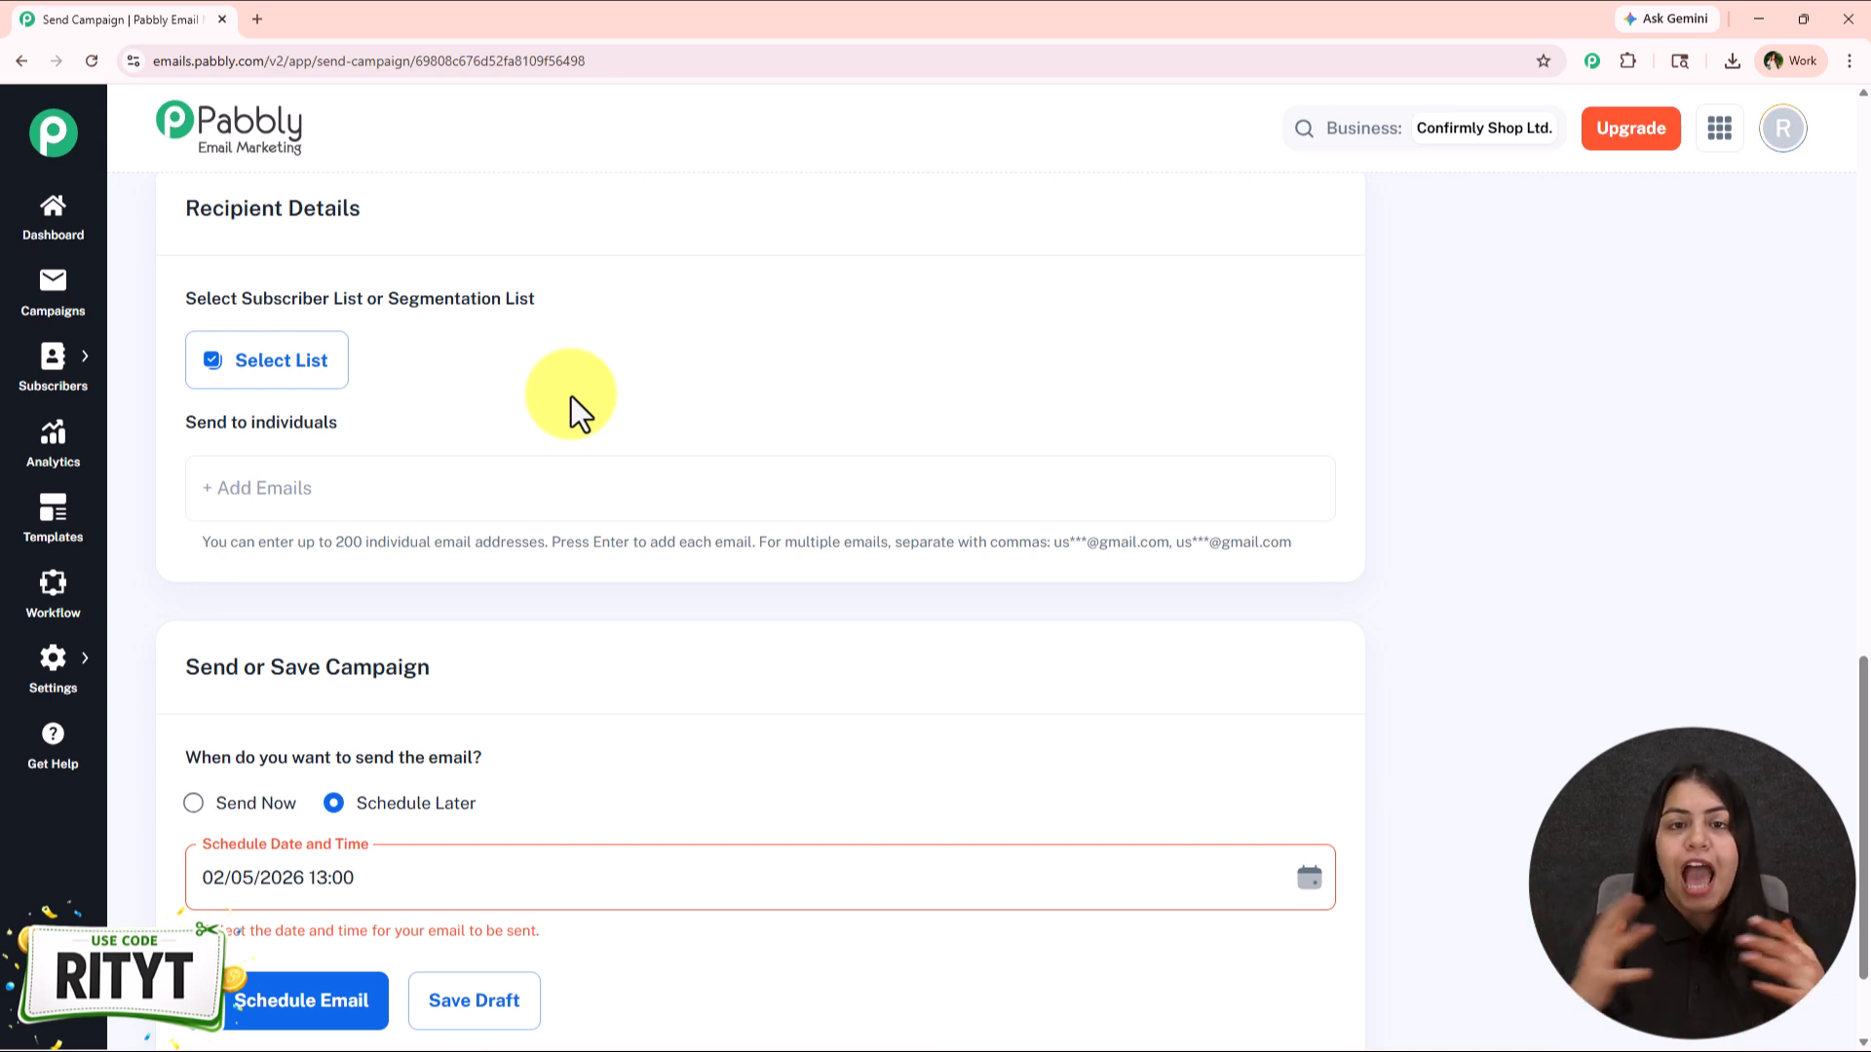
click(267, 386)
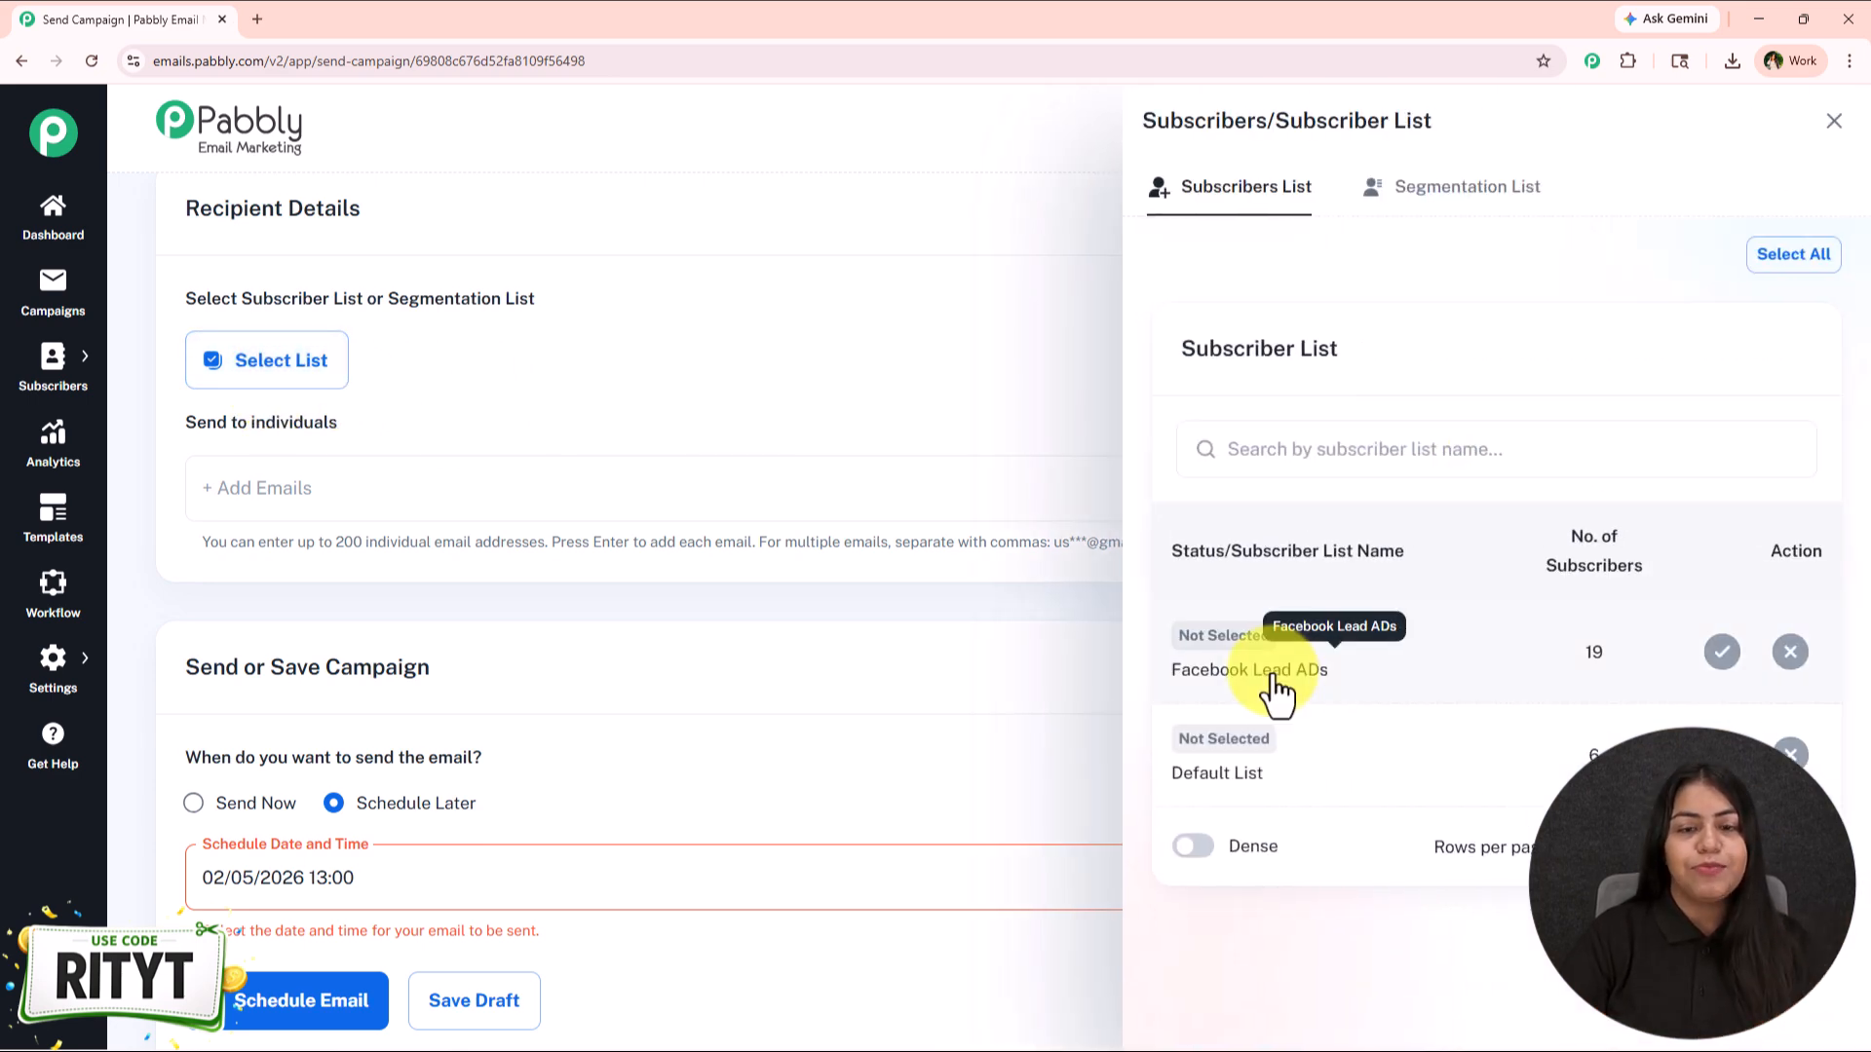
click(1722, 654)
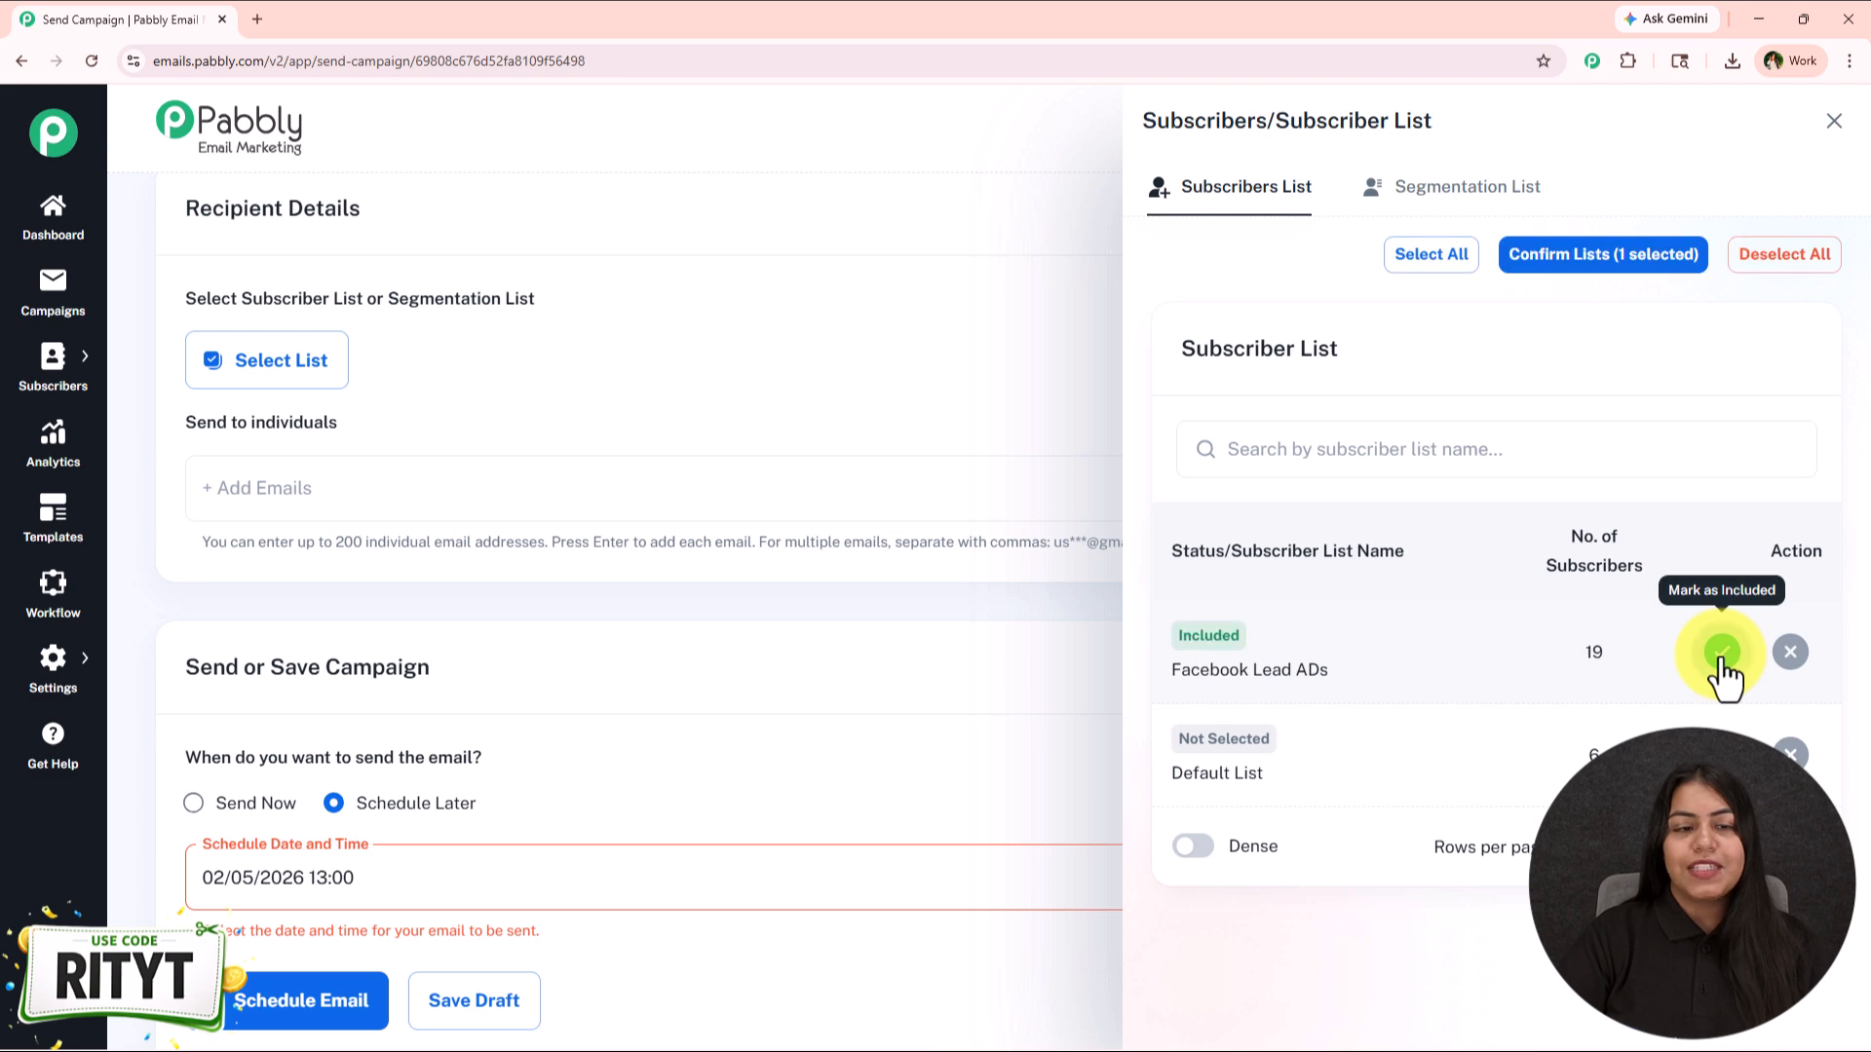
click(1674, 258)
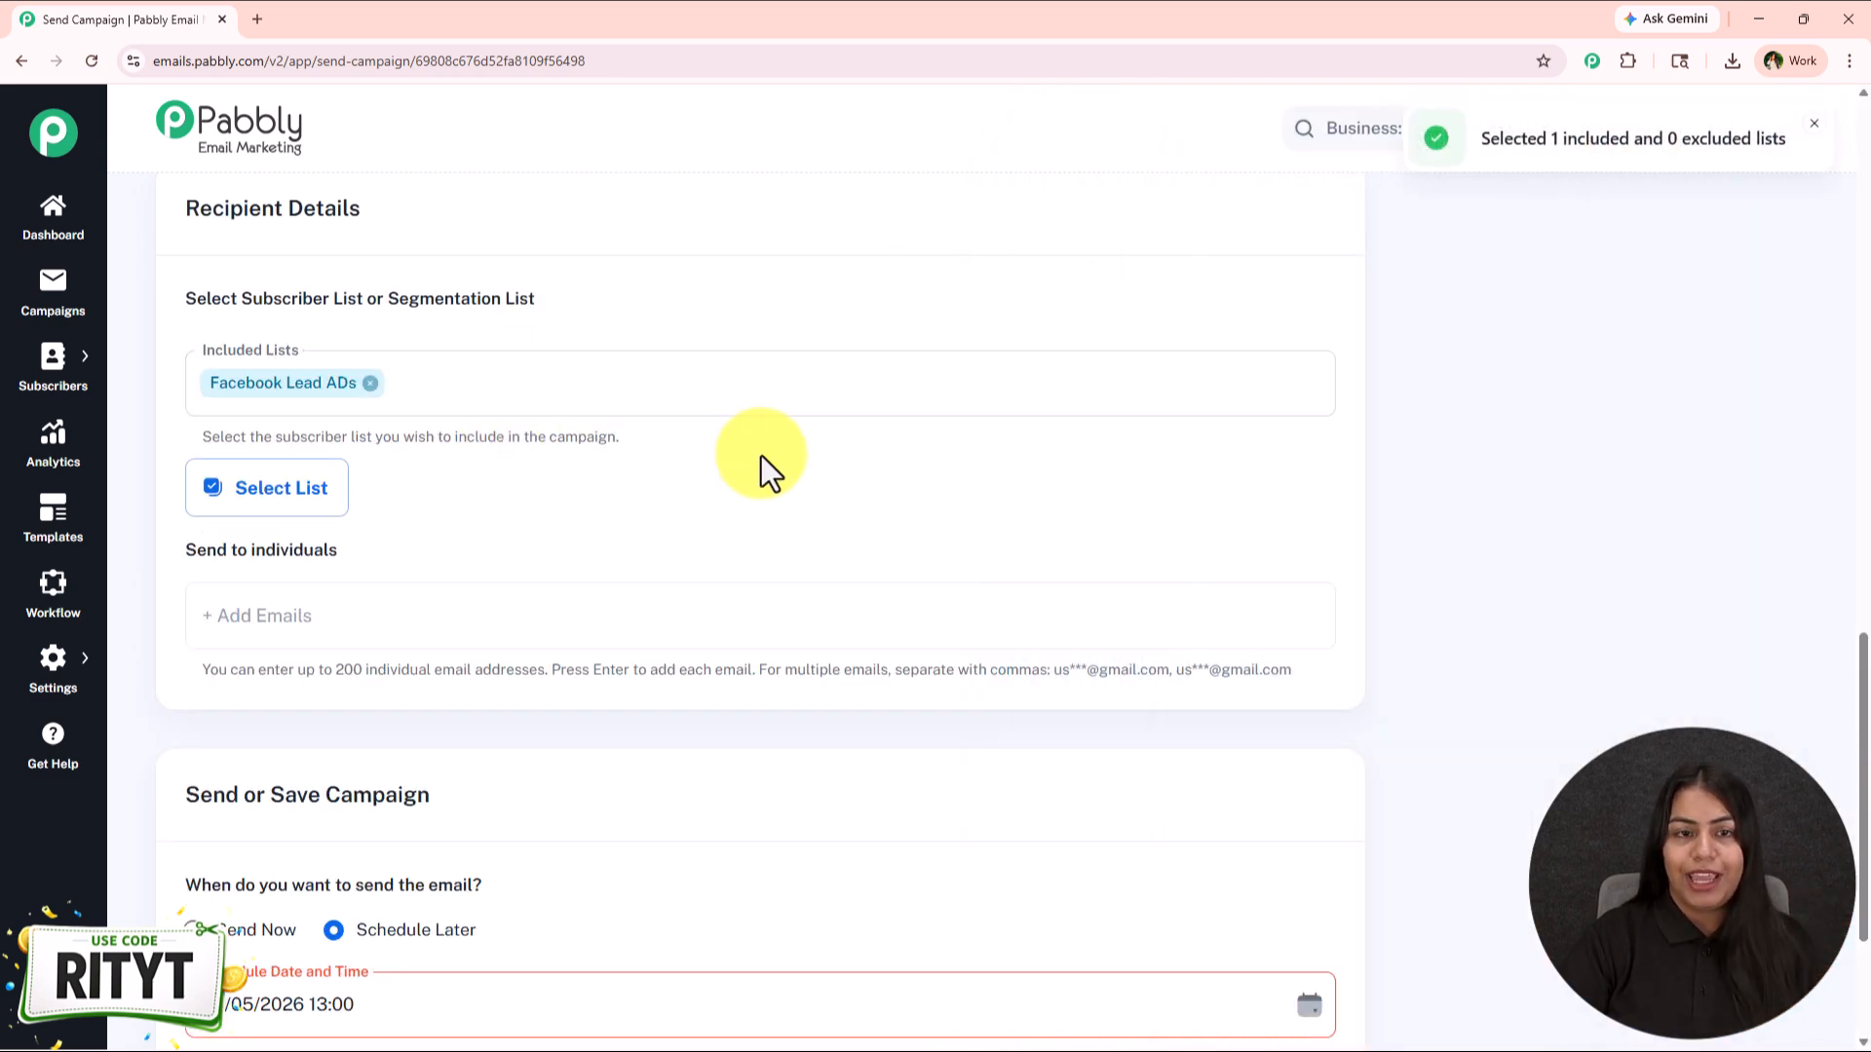
Add one saved email address as an individual recipient of the campaign and remove it again
scroll(758, 481, down, 1)
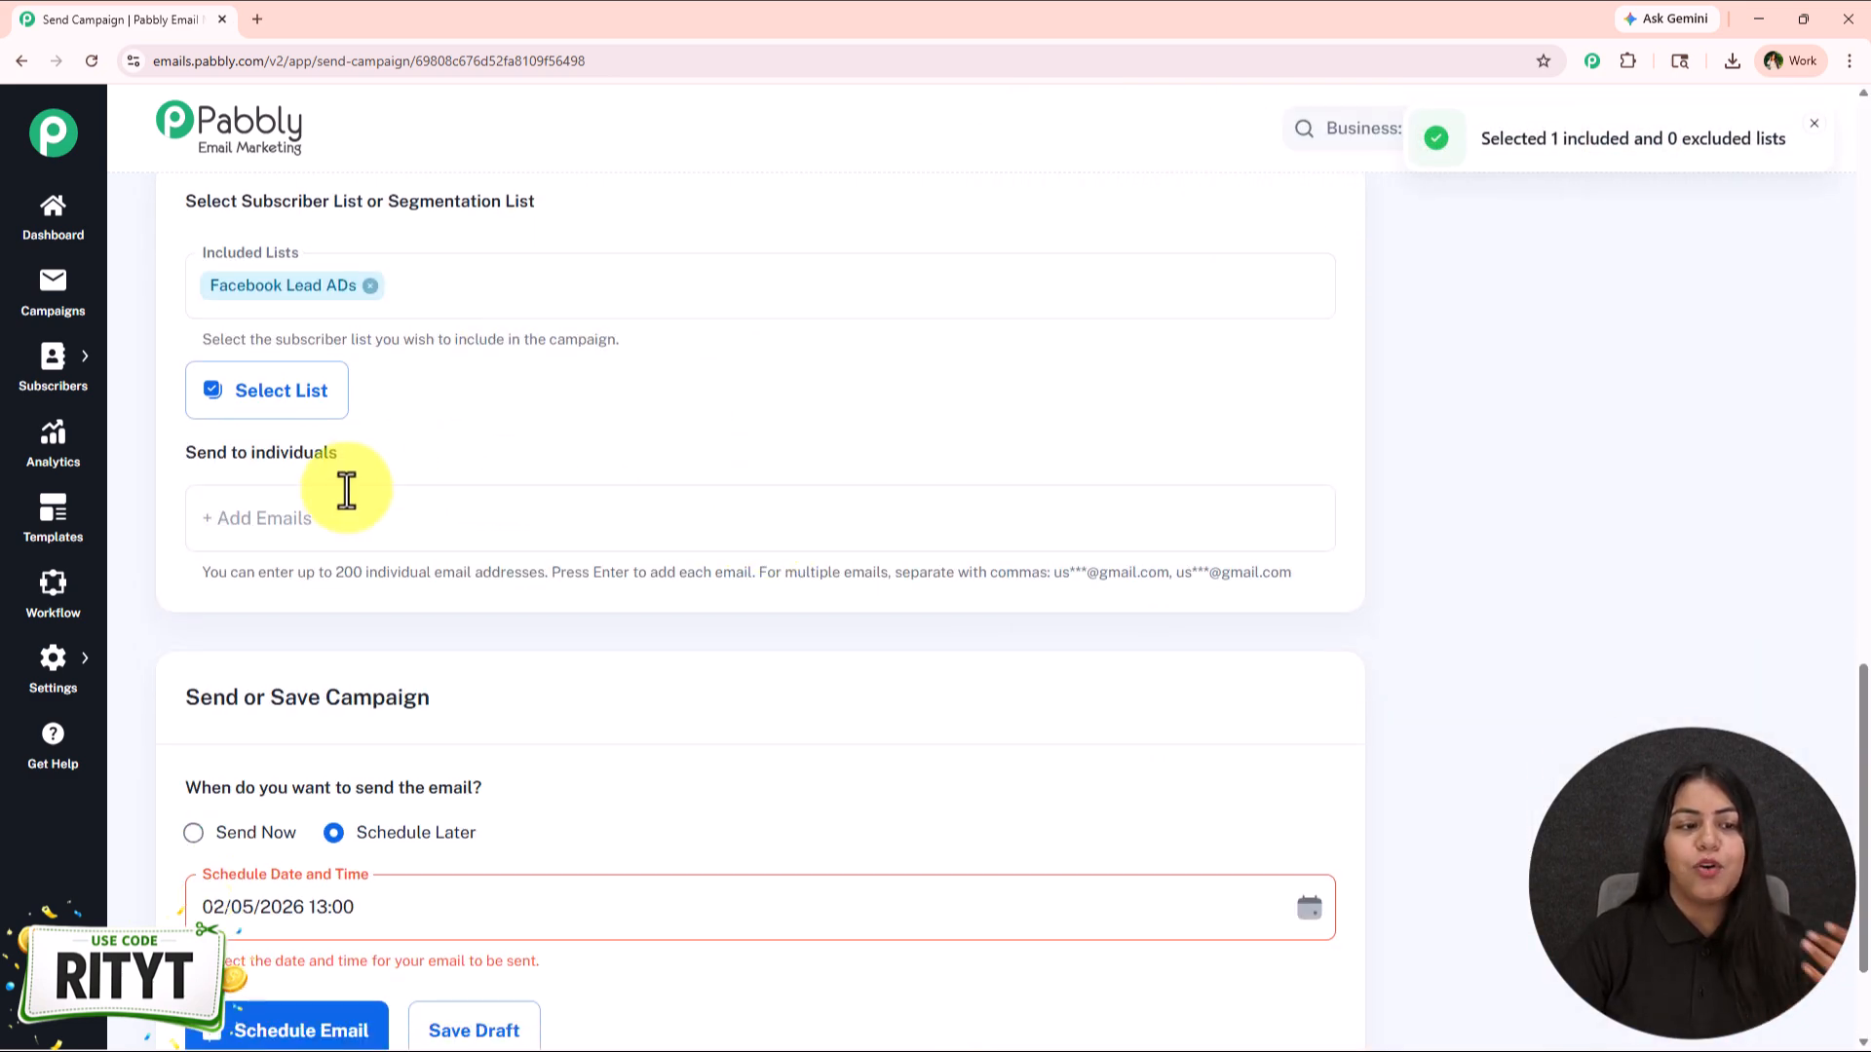
click(343, 517)
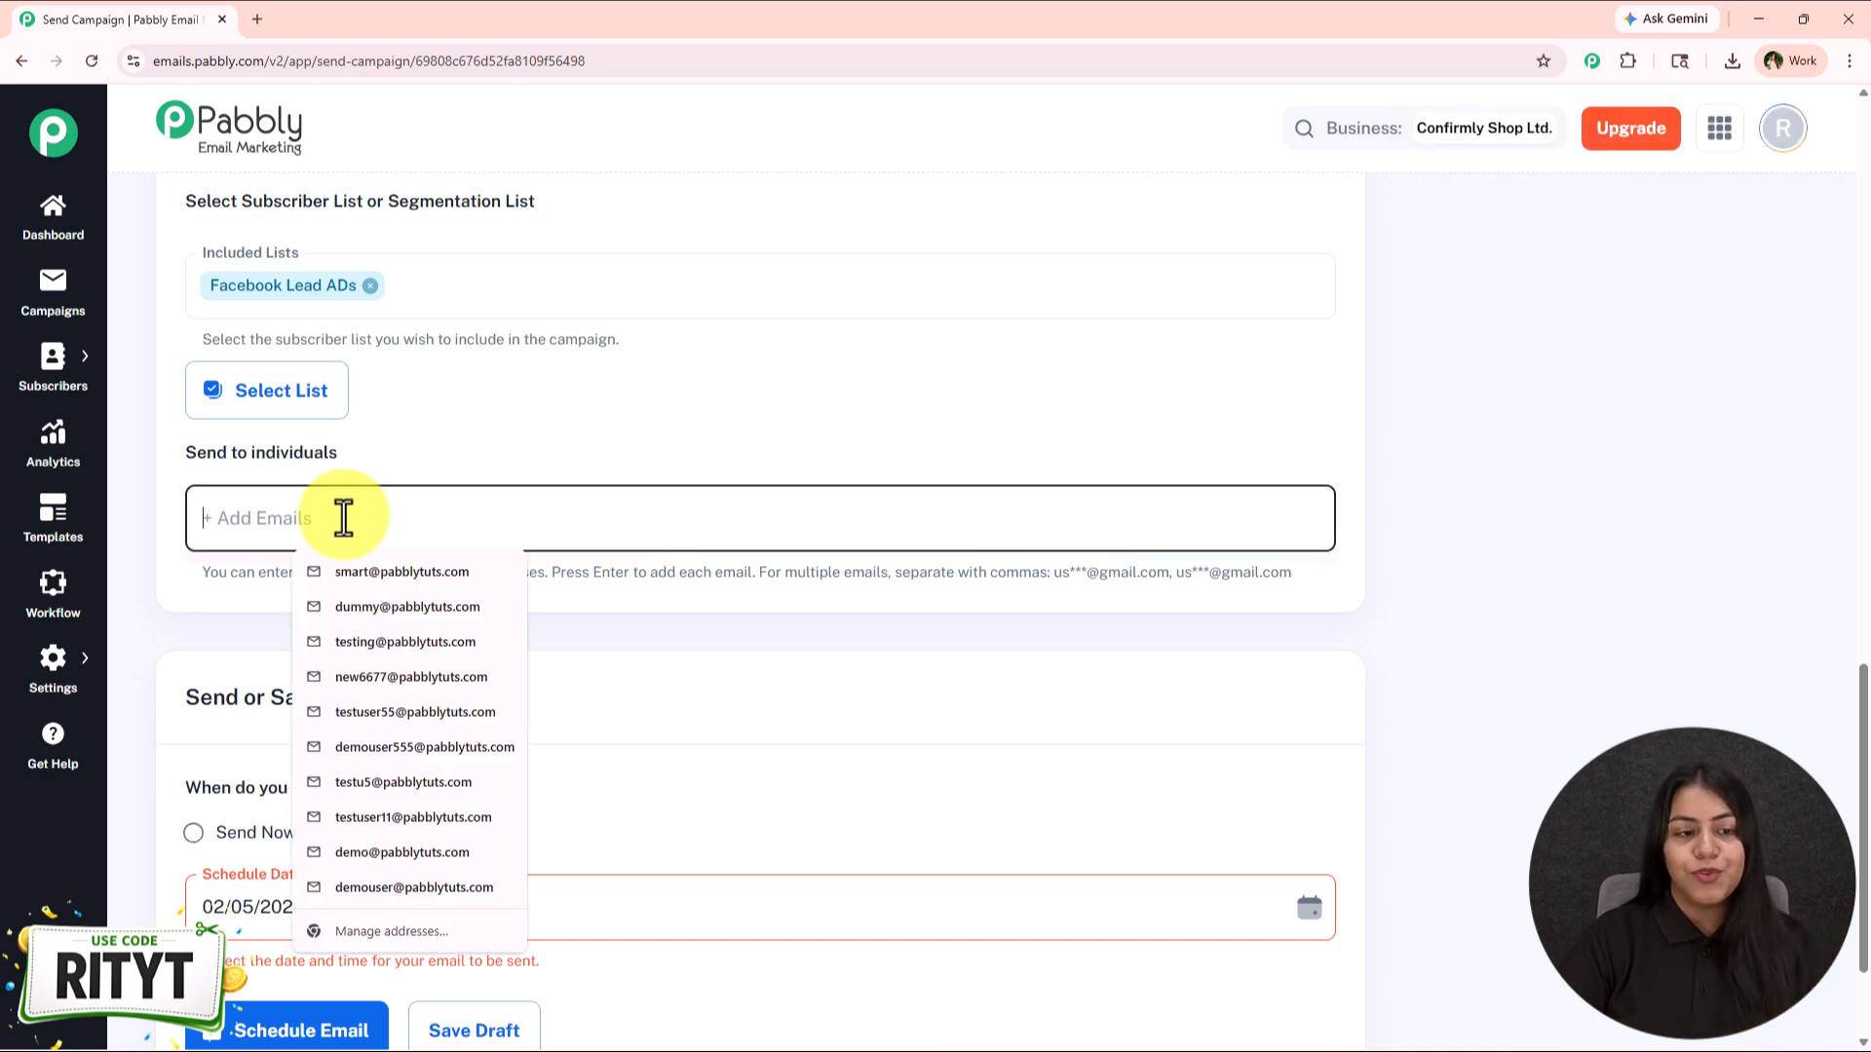
click(415, 583)
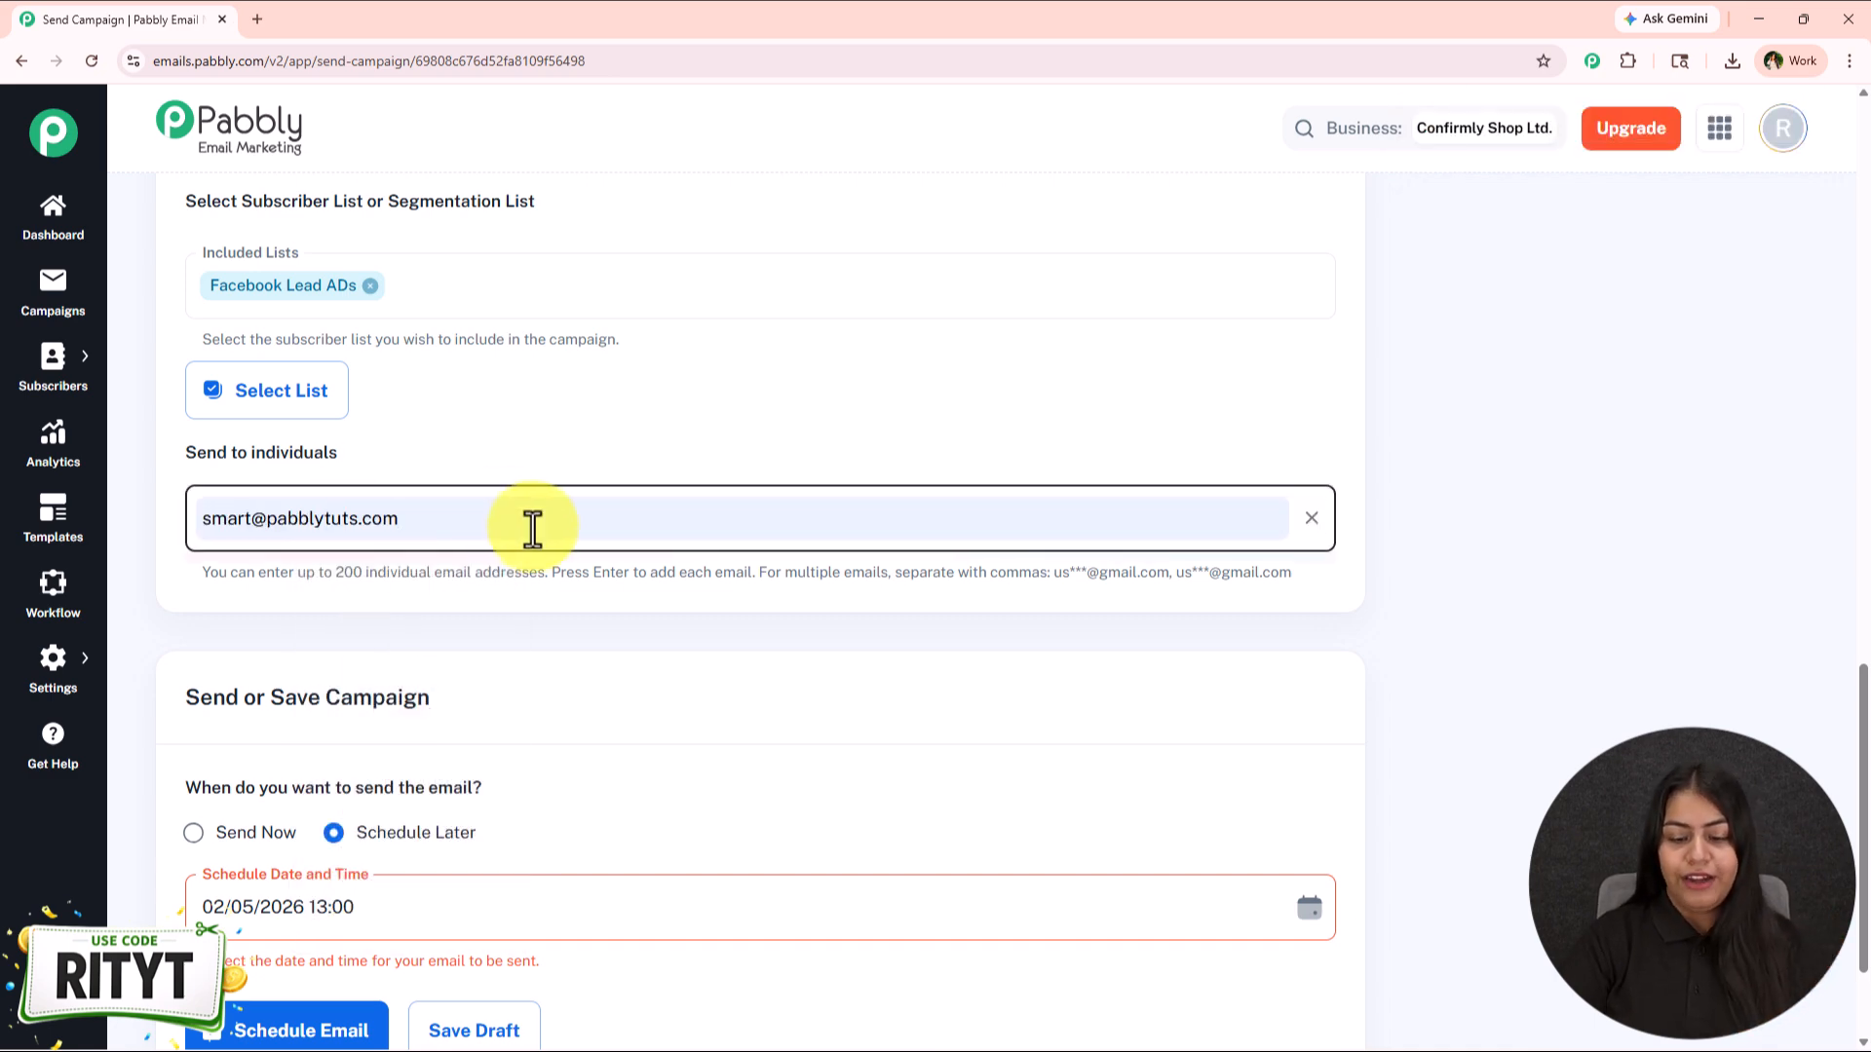
key(Return)
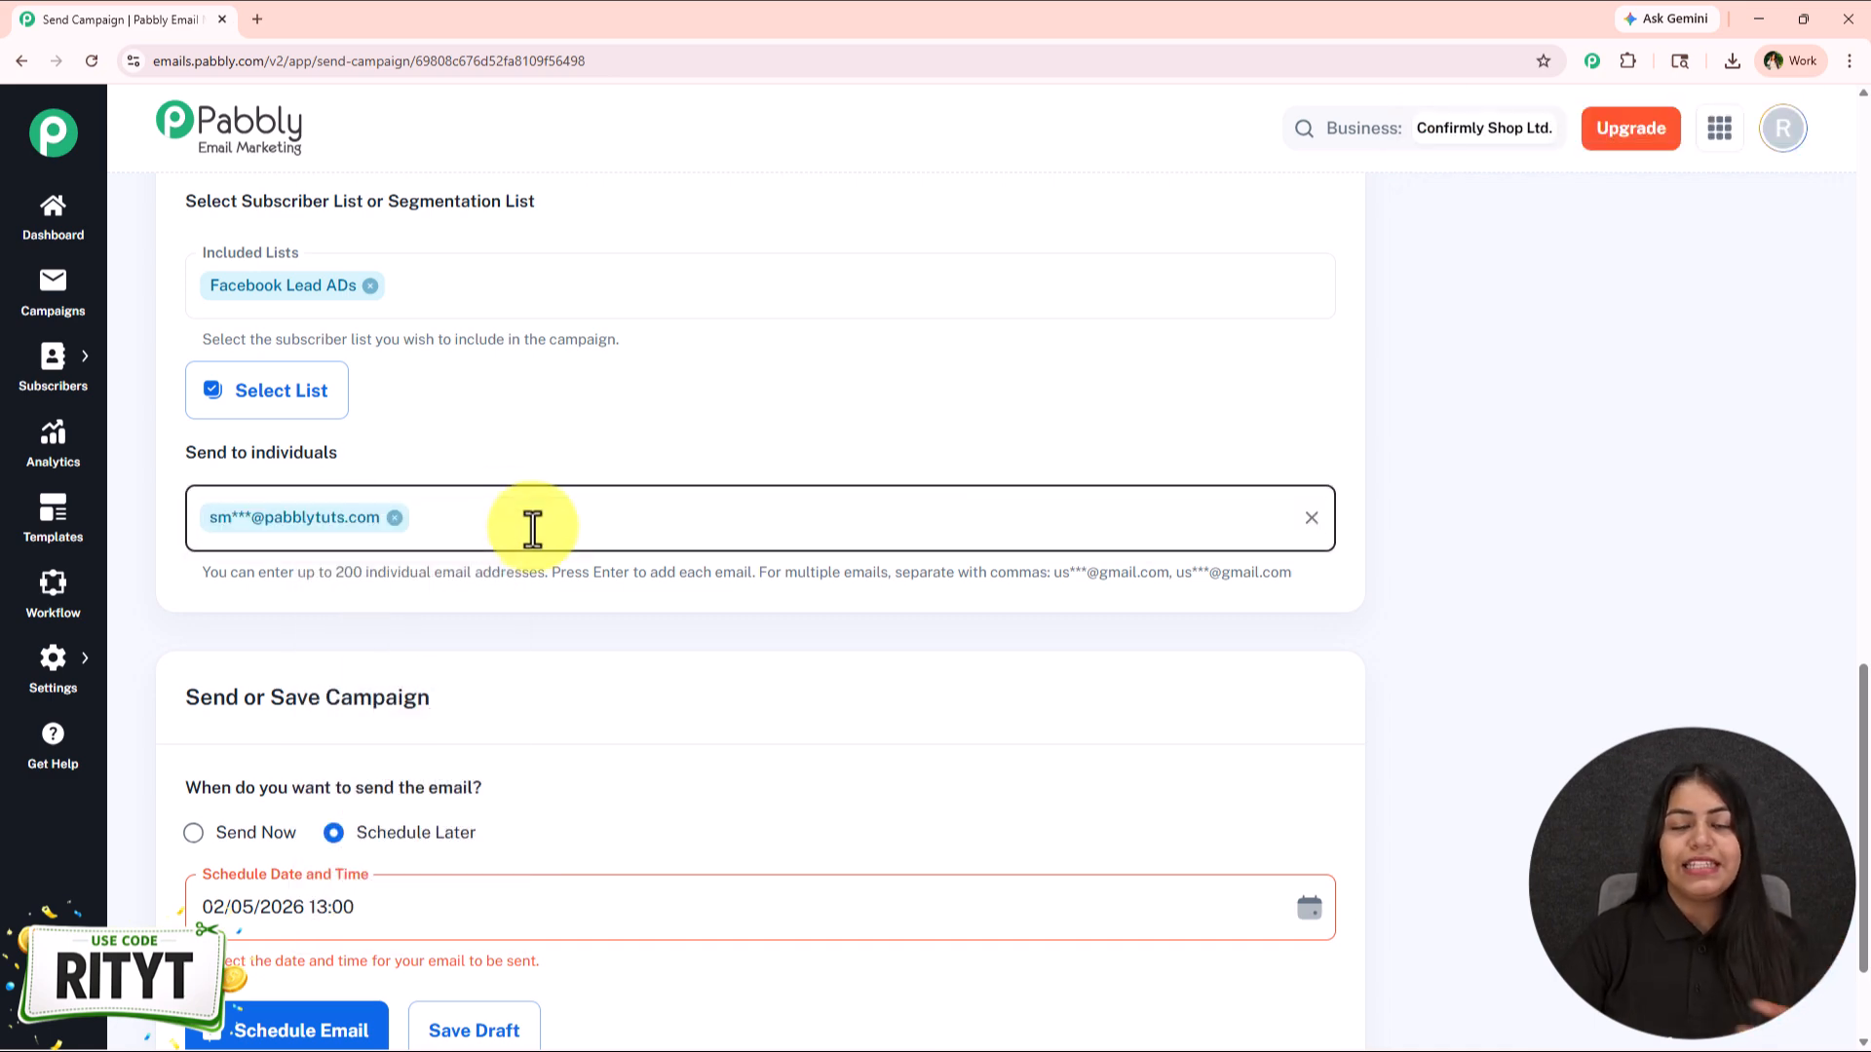
click(394, 518)
scroll(536, 487, up, 1)
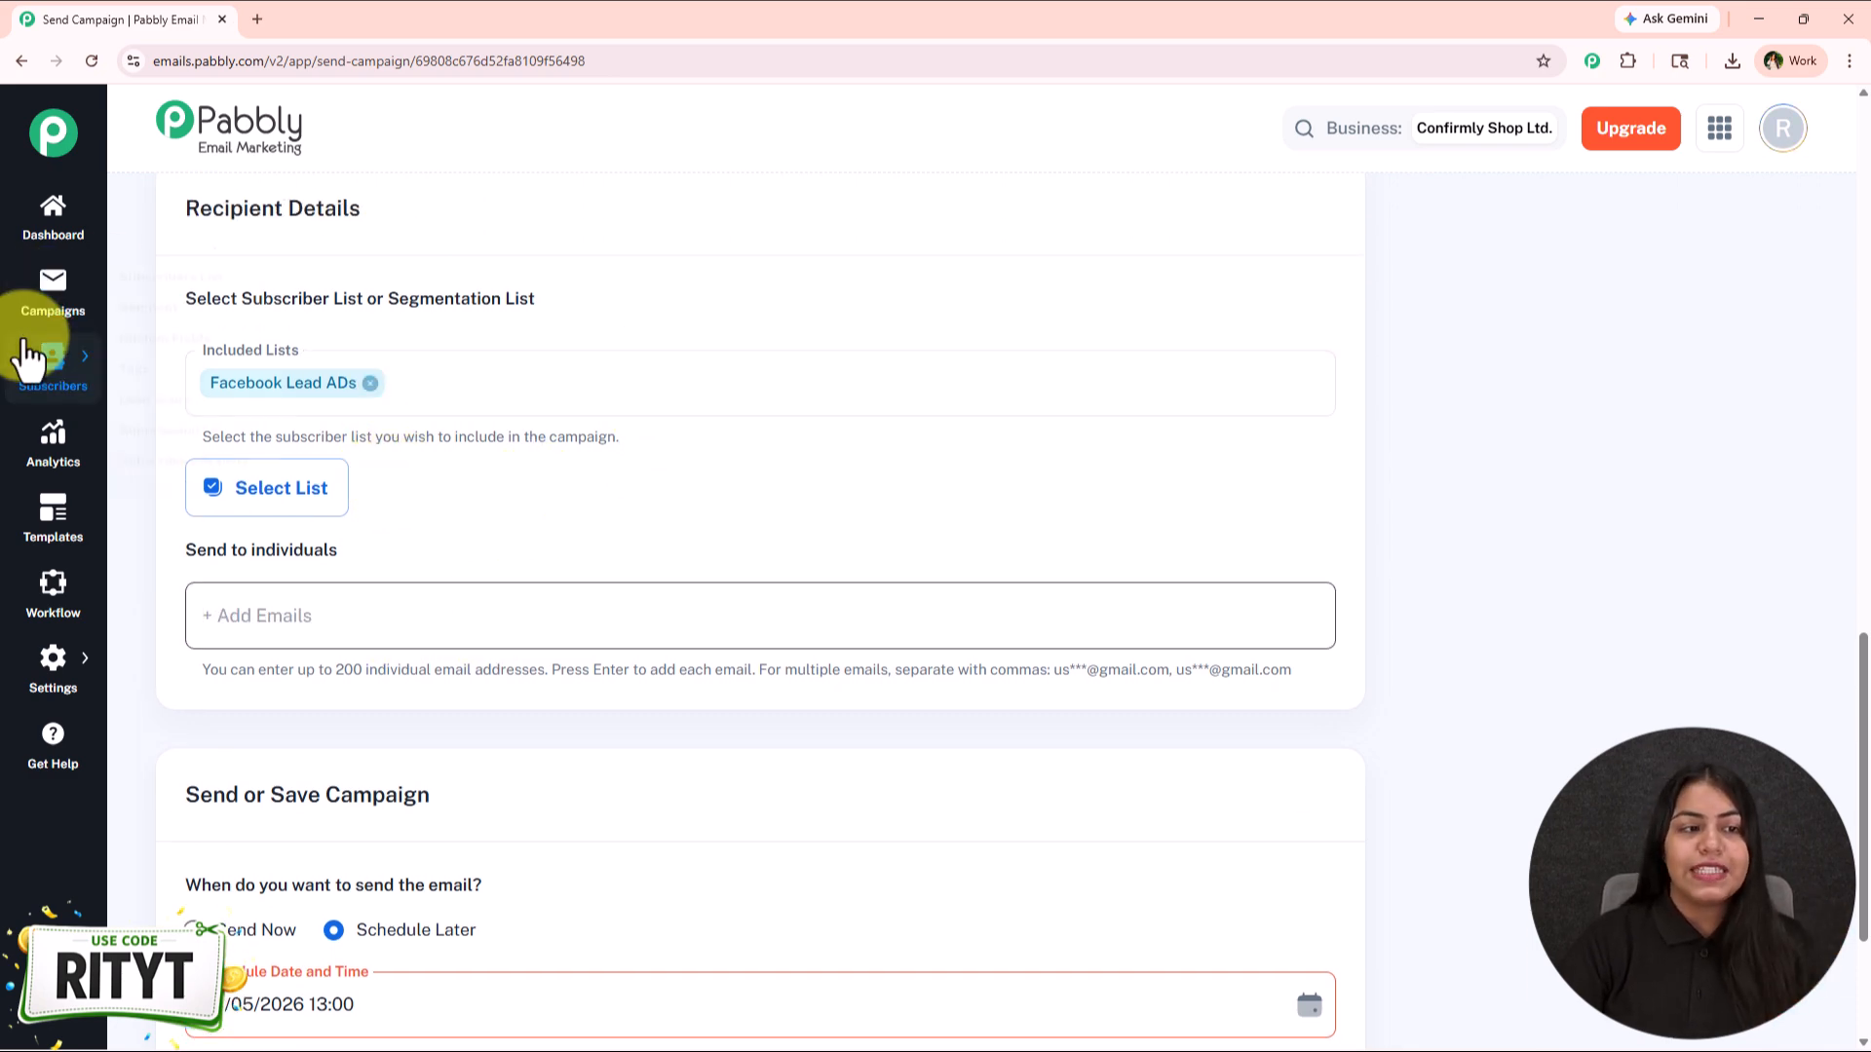
click(642, 535)
Try the Send Now option for the campaign's sending time and return to Schedule Later
scroll(645, 531, down, 3)
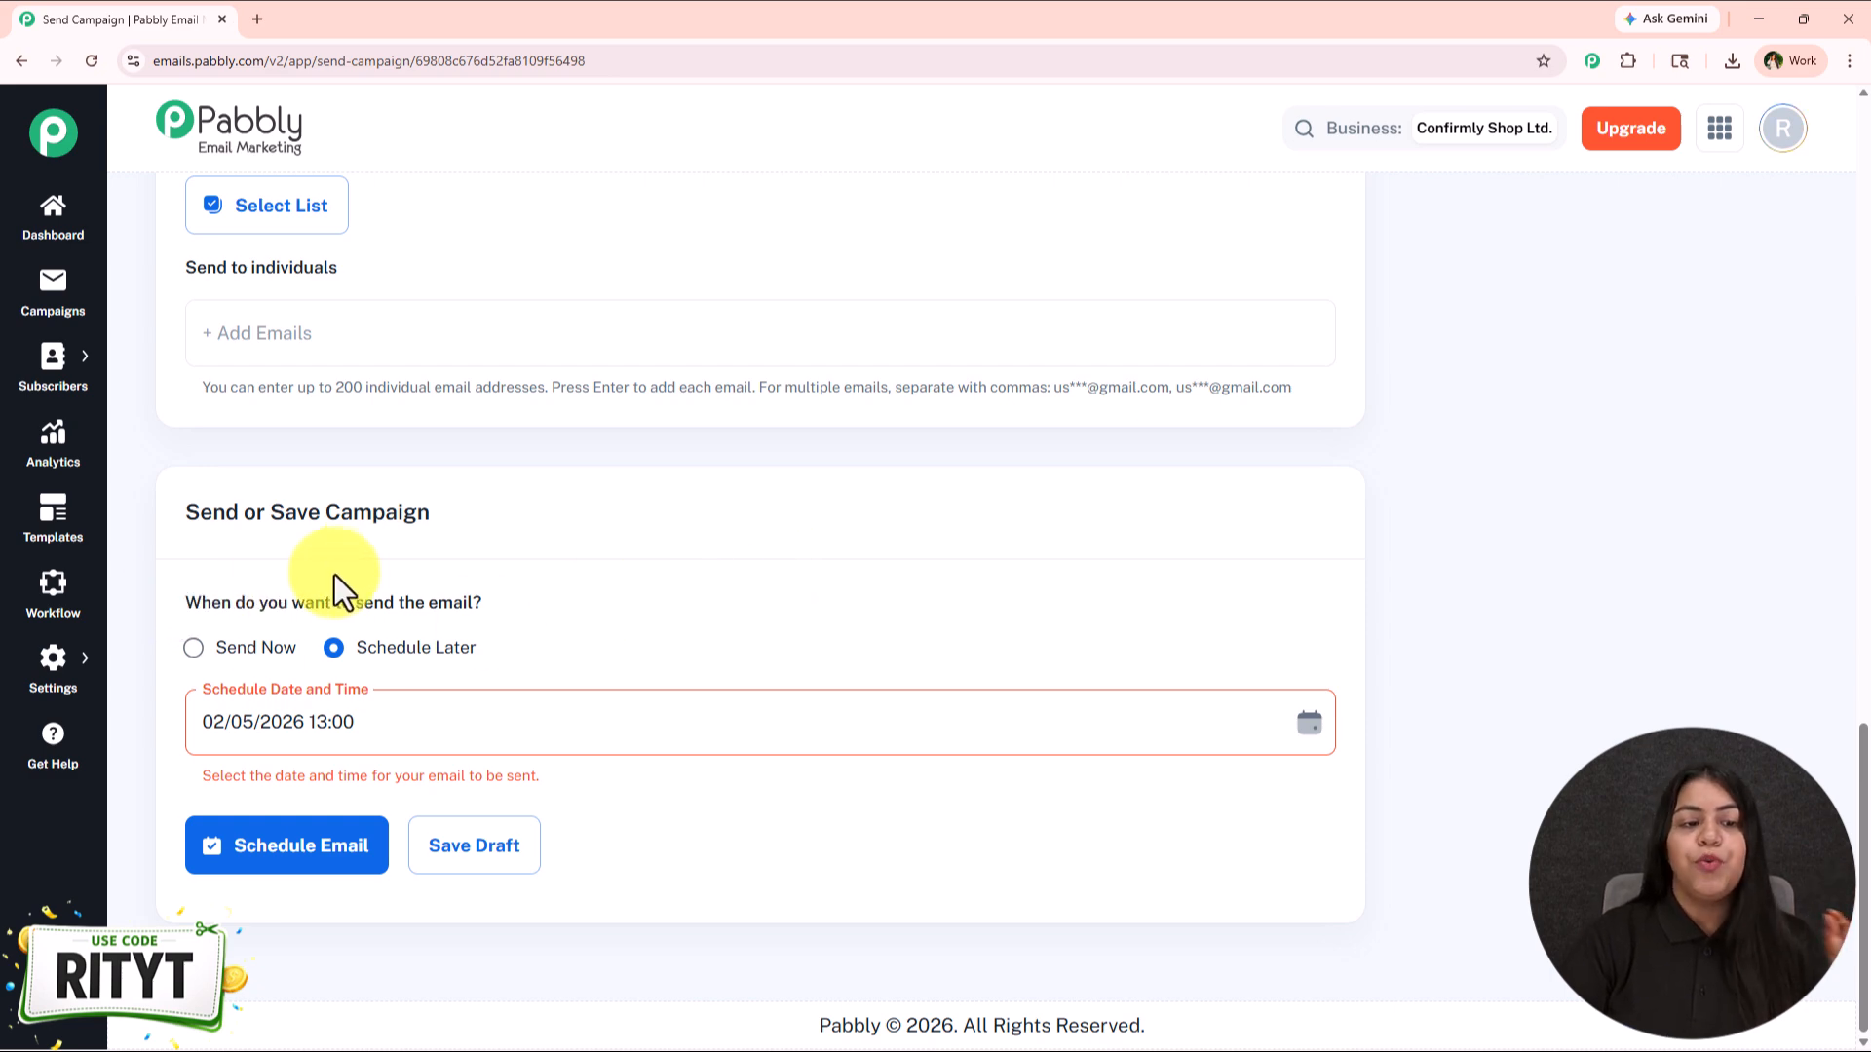
click(239, 650)
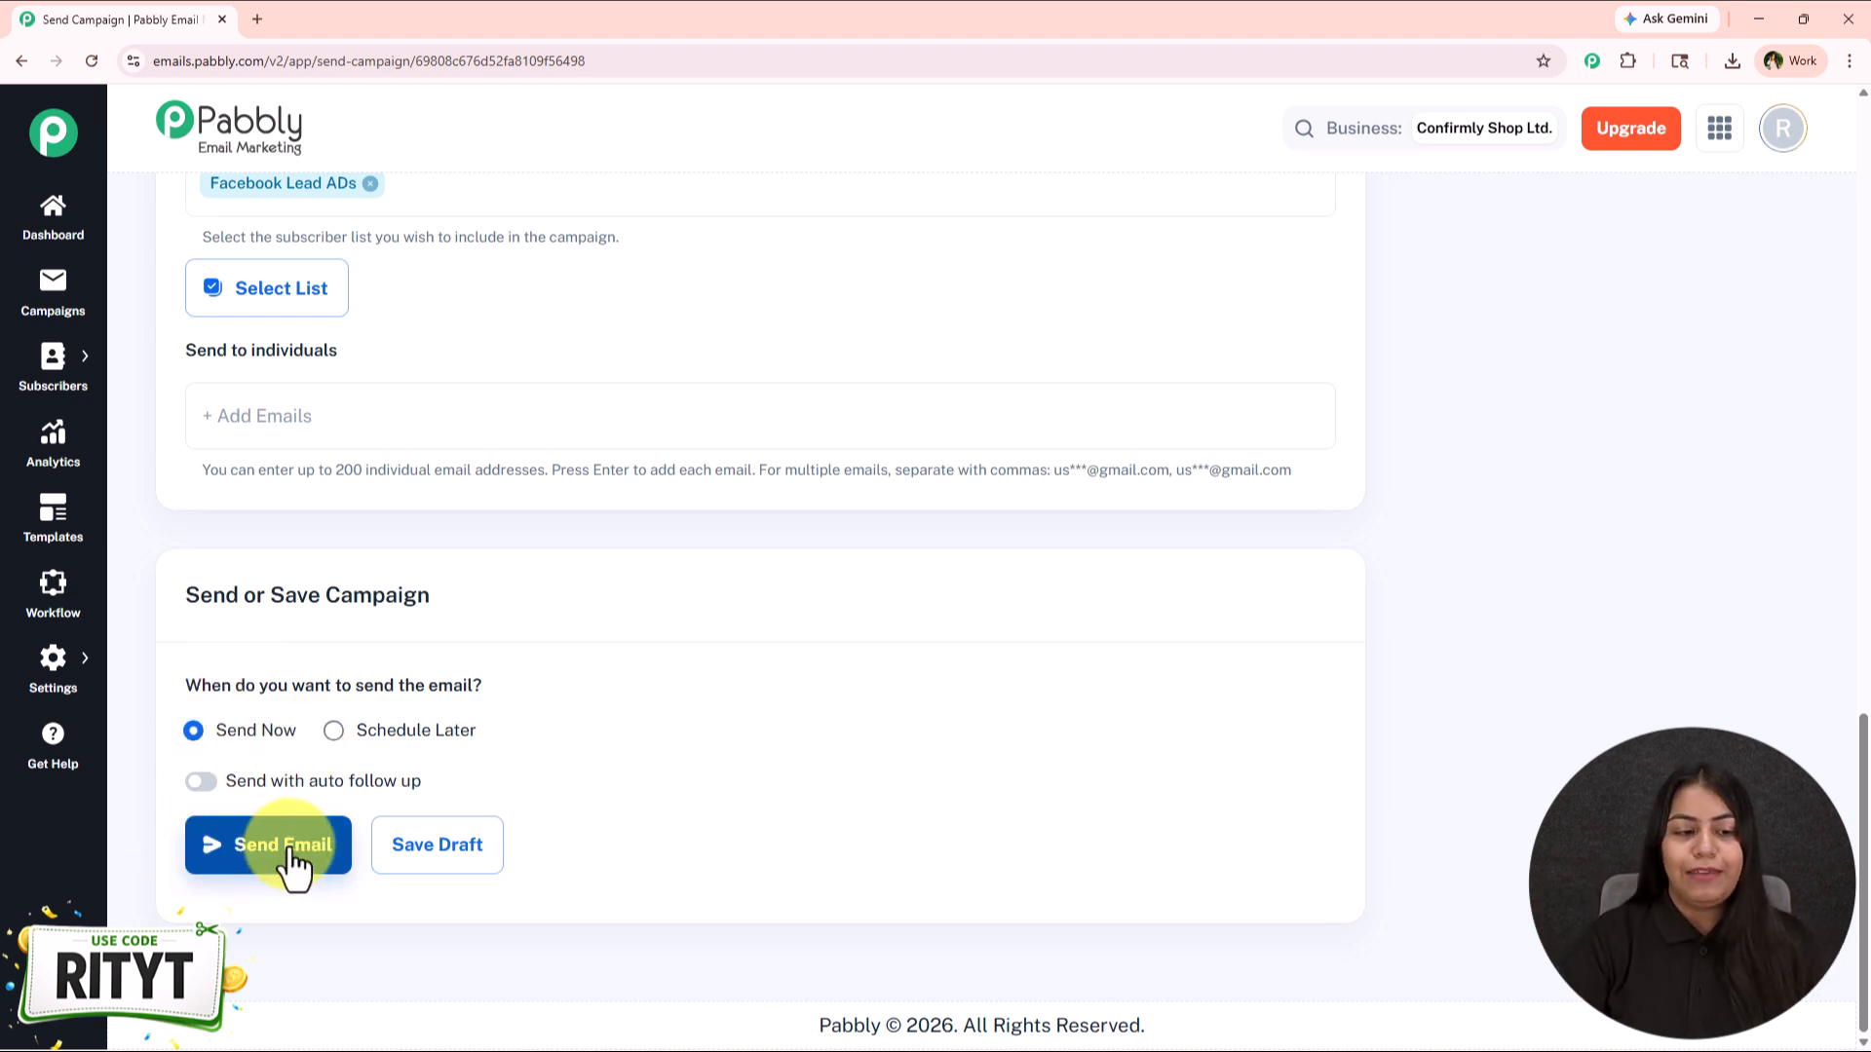
click(374, 744)
Clear the campaign's existing schedule date and time and set it to 04/15/2026 01:00
scroll(418, 702, down, 2)
drag(203, 722, 456, 721)
key(BackSpace)
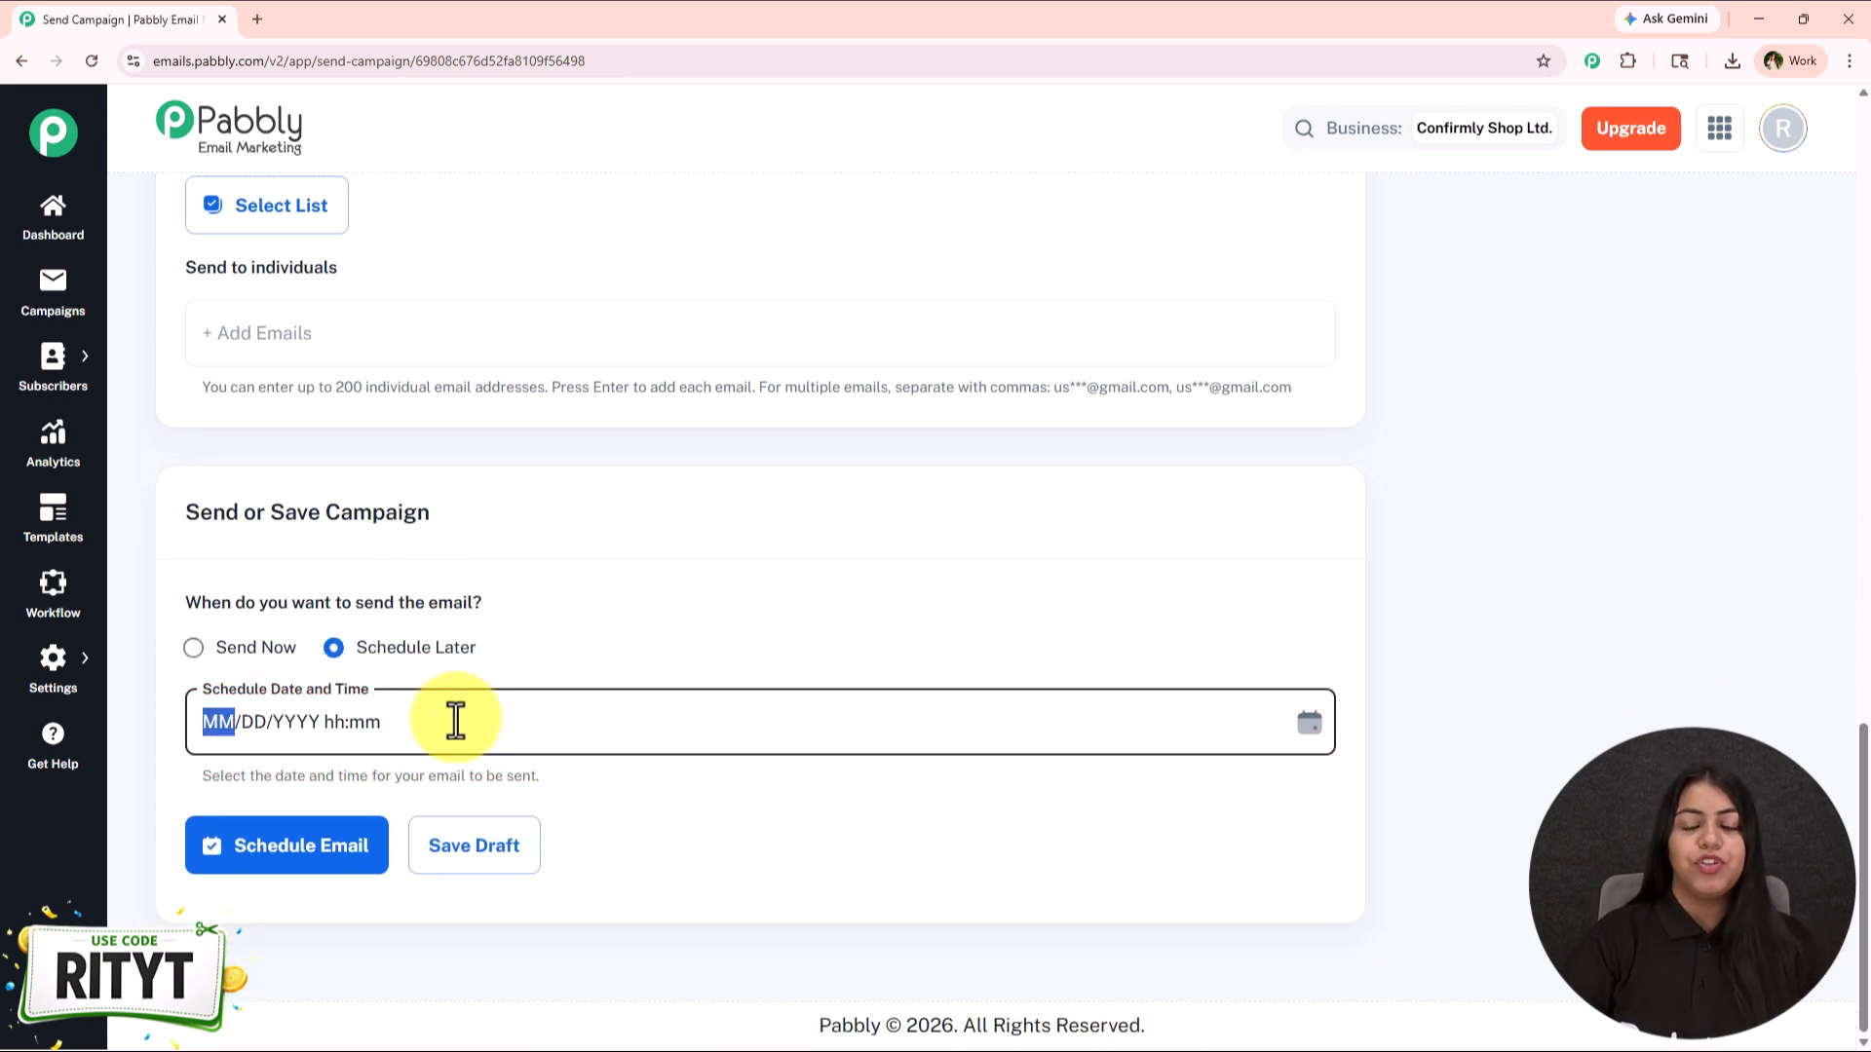
click(769, 631)
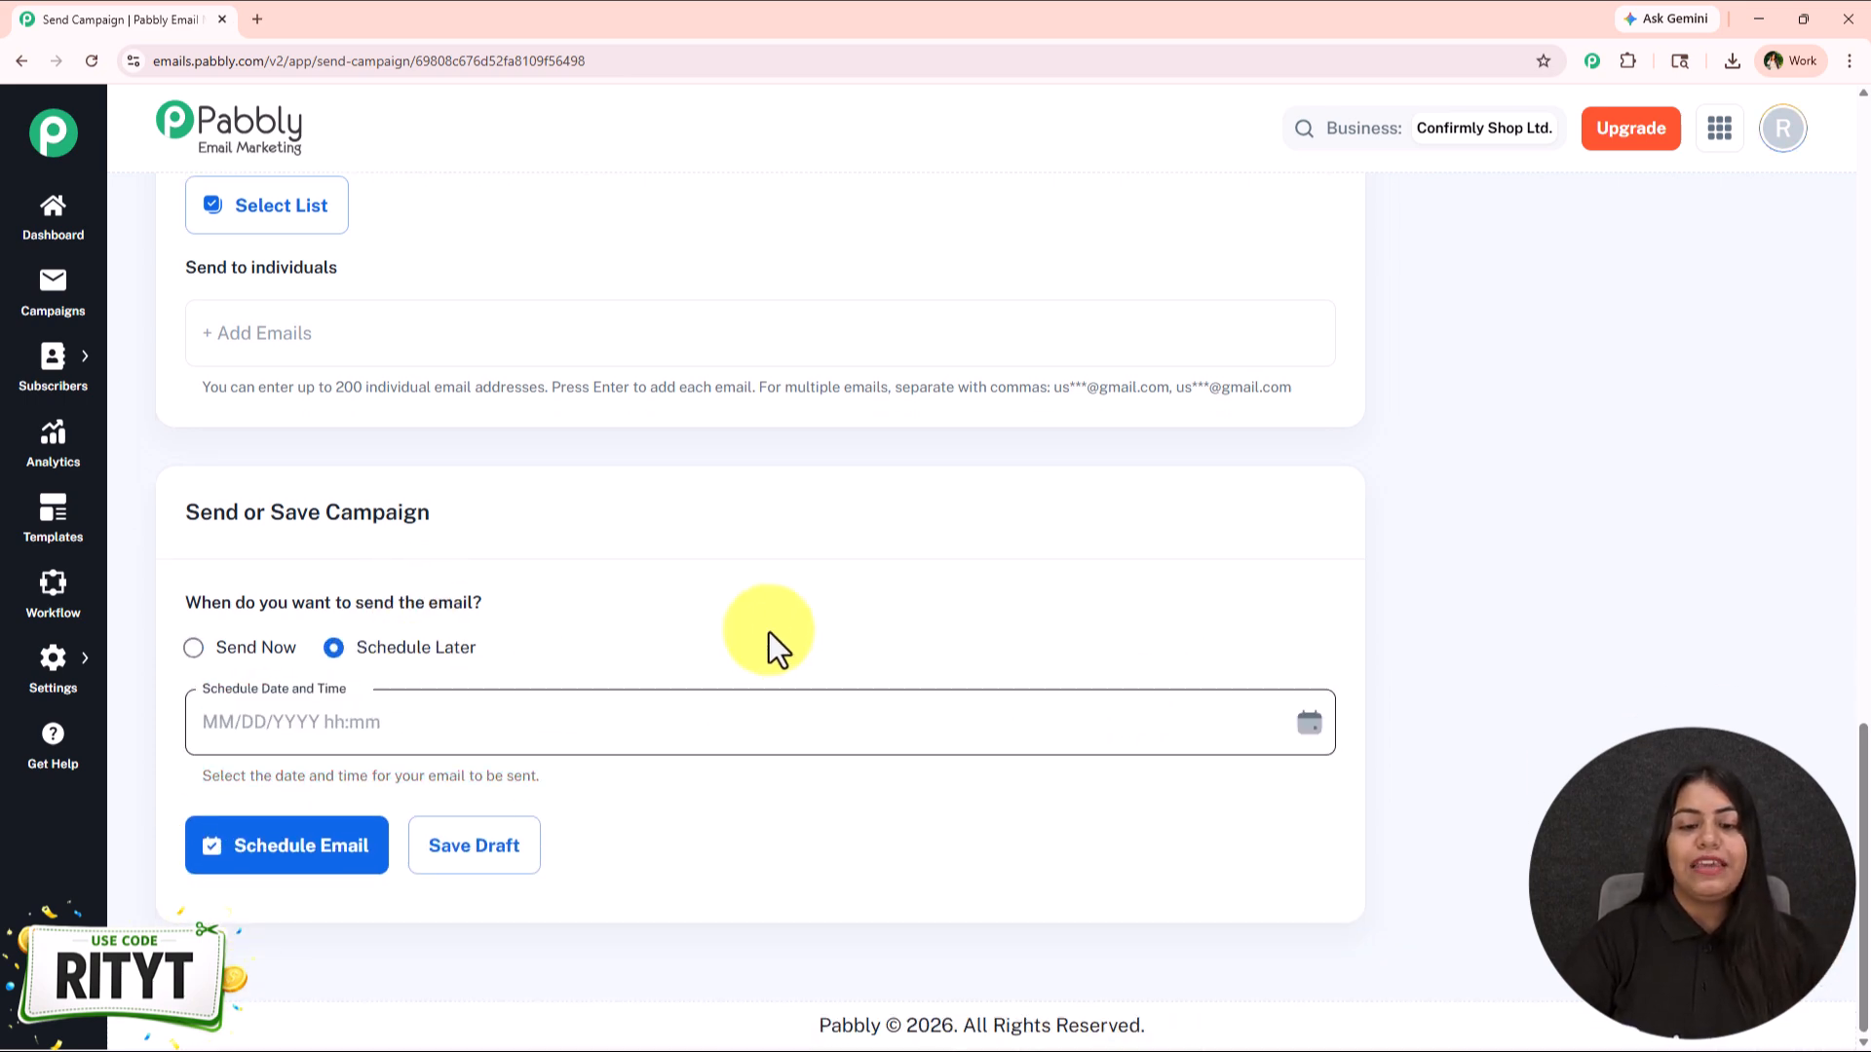
click(1308, 726)
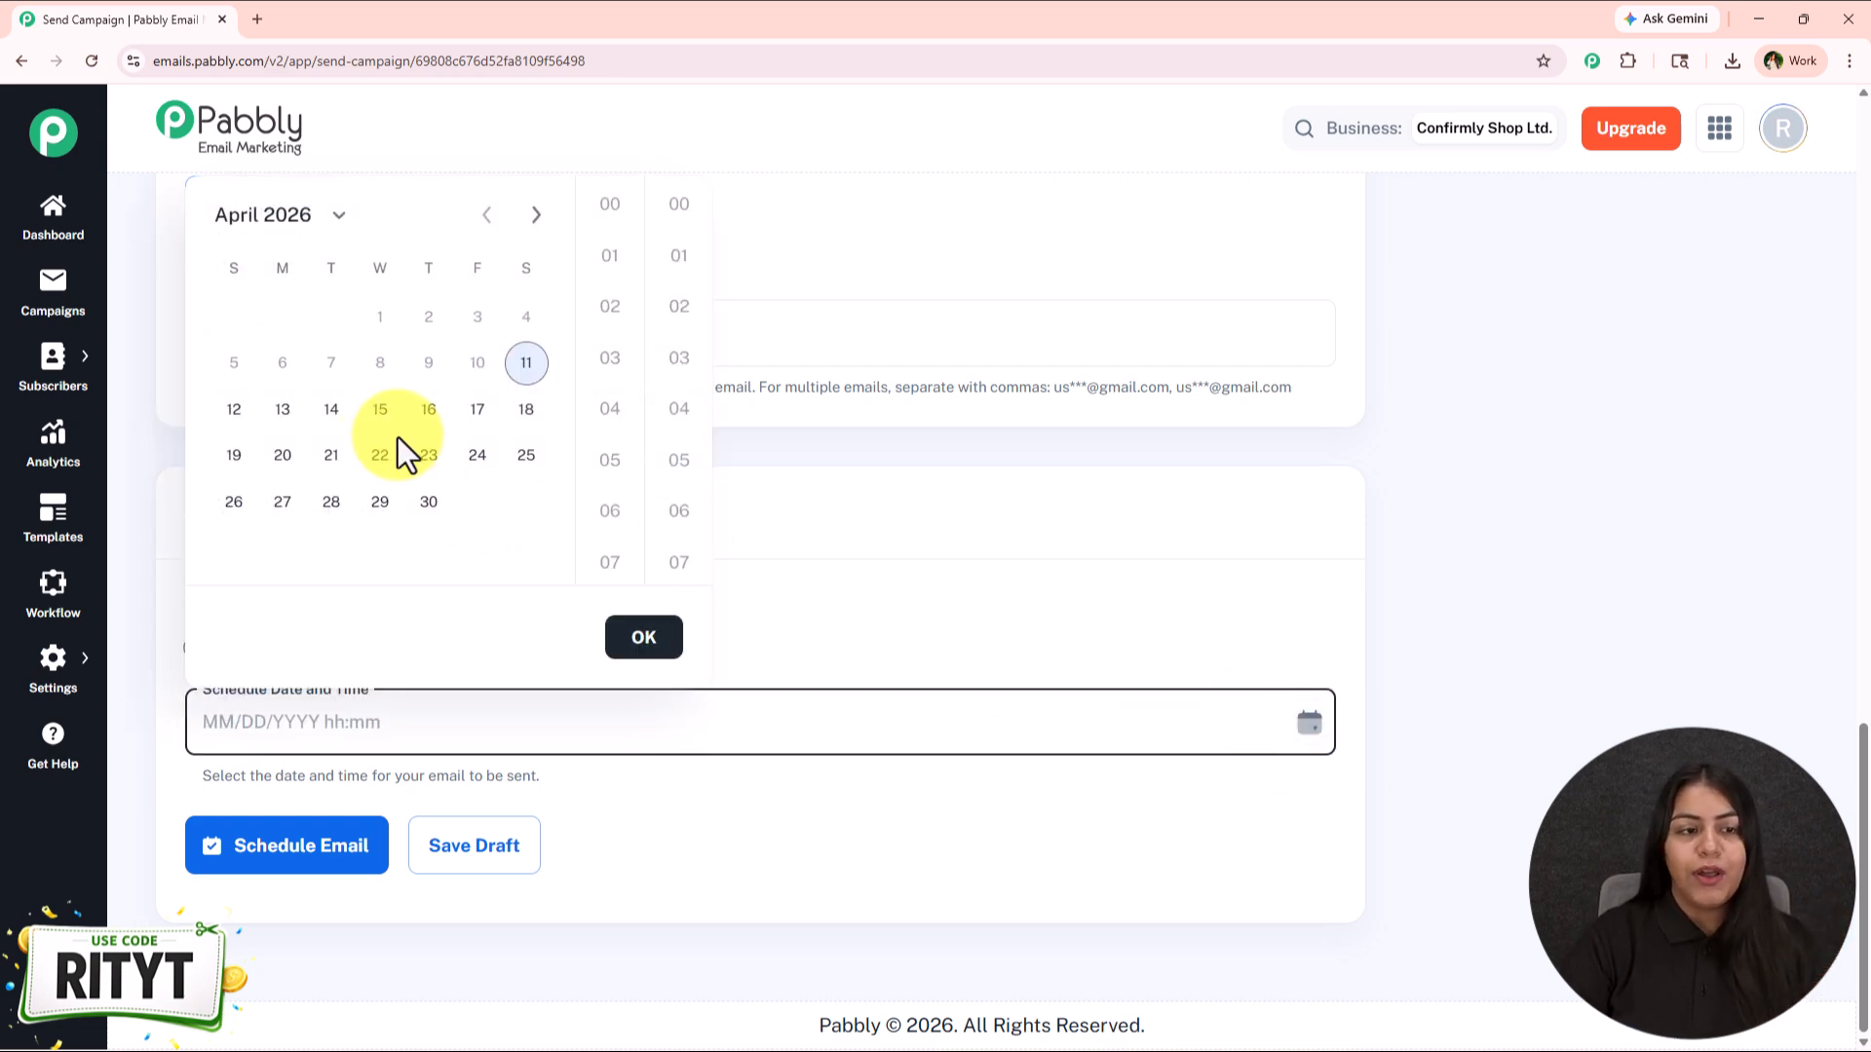
click(375, 417)
click(610, 257)
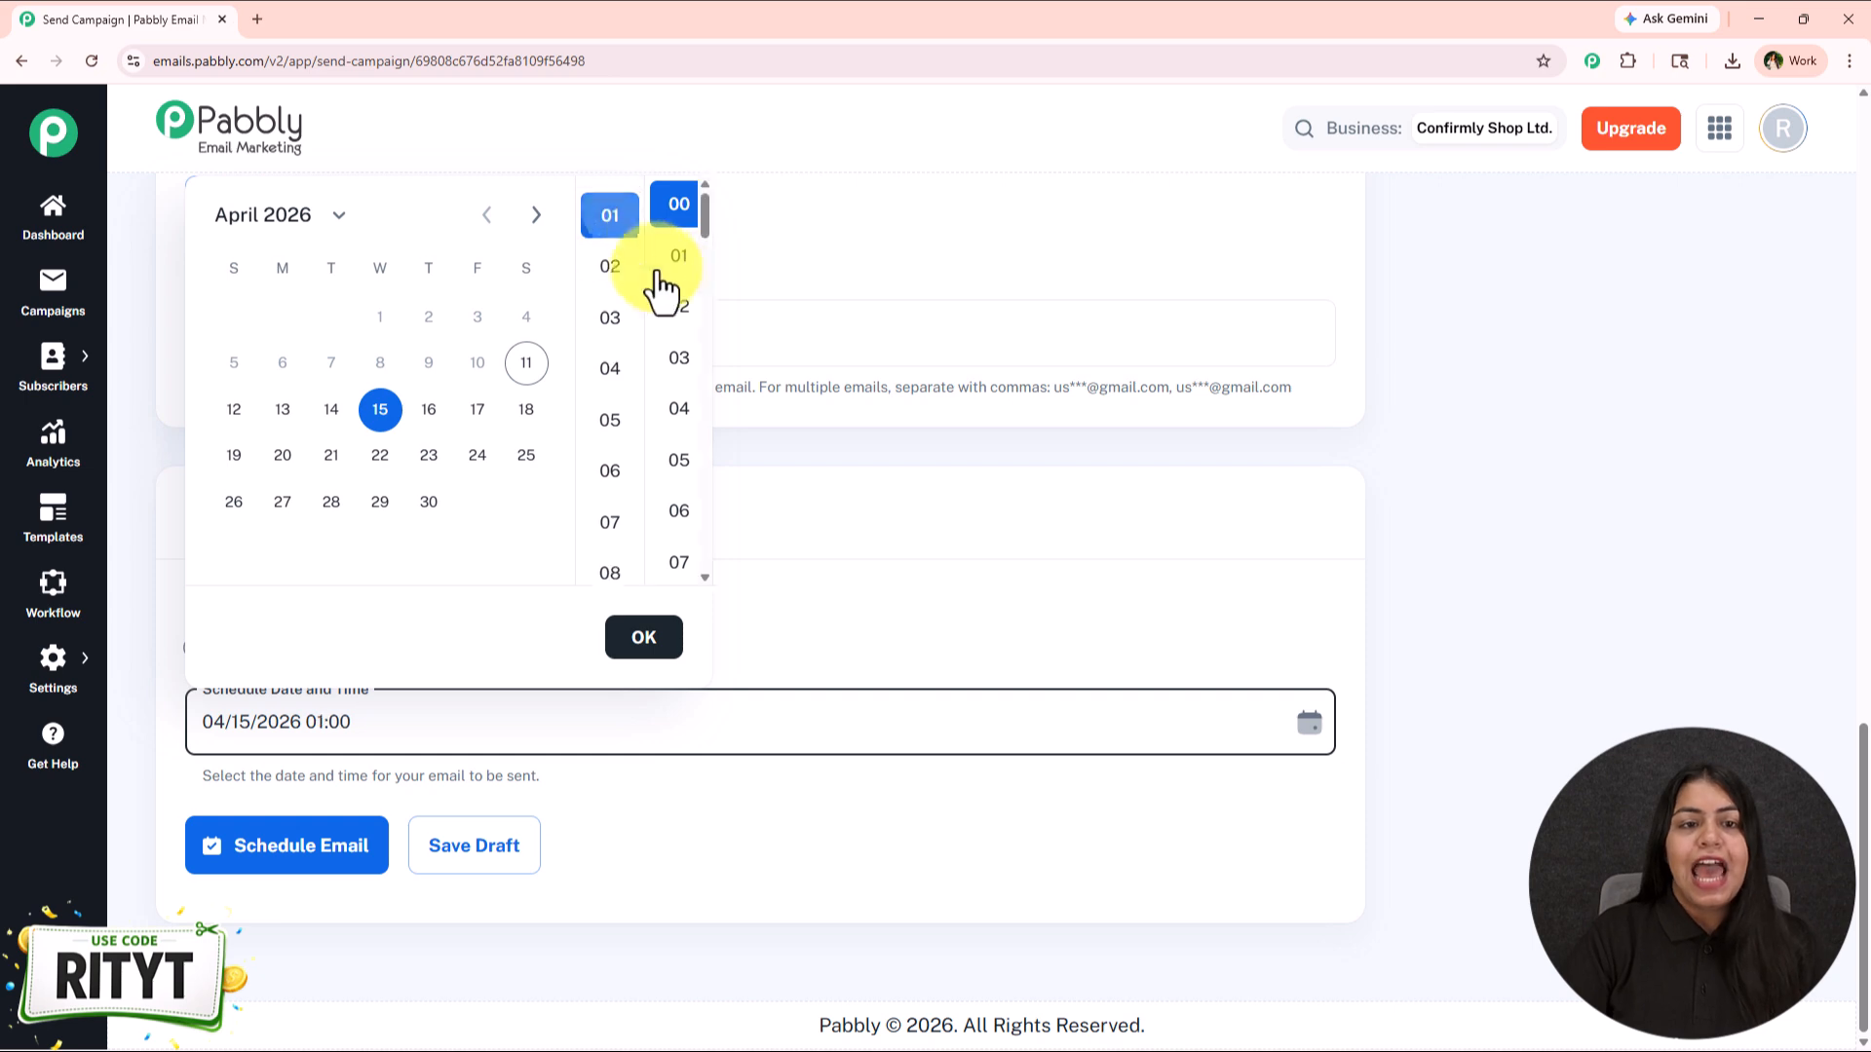
click(641, 640)
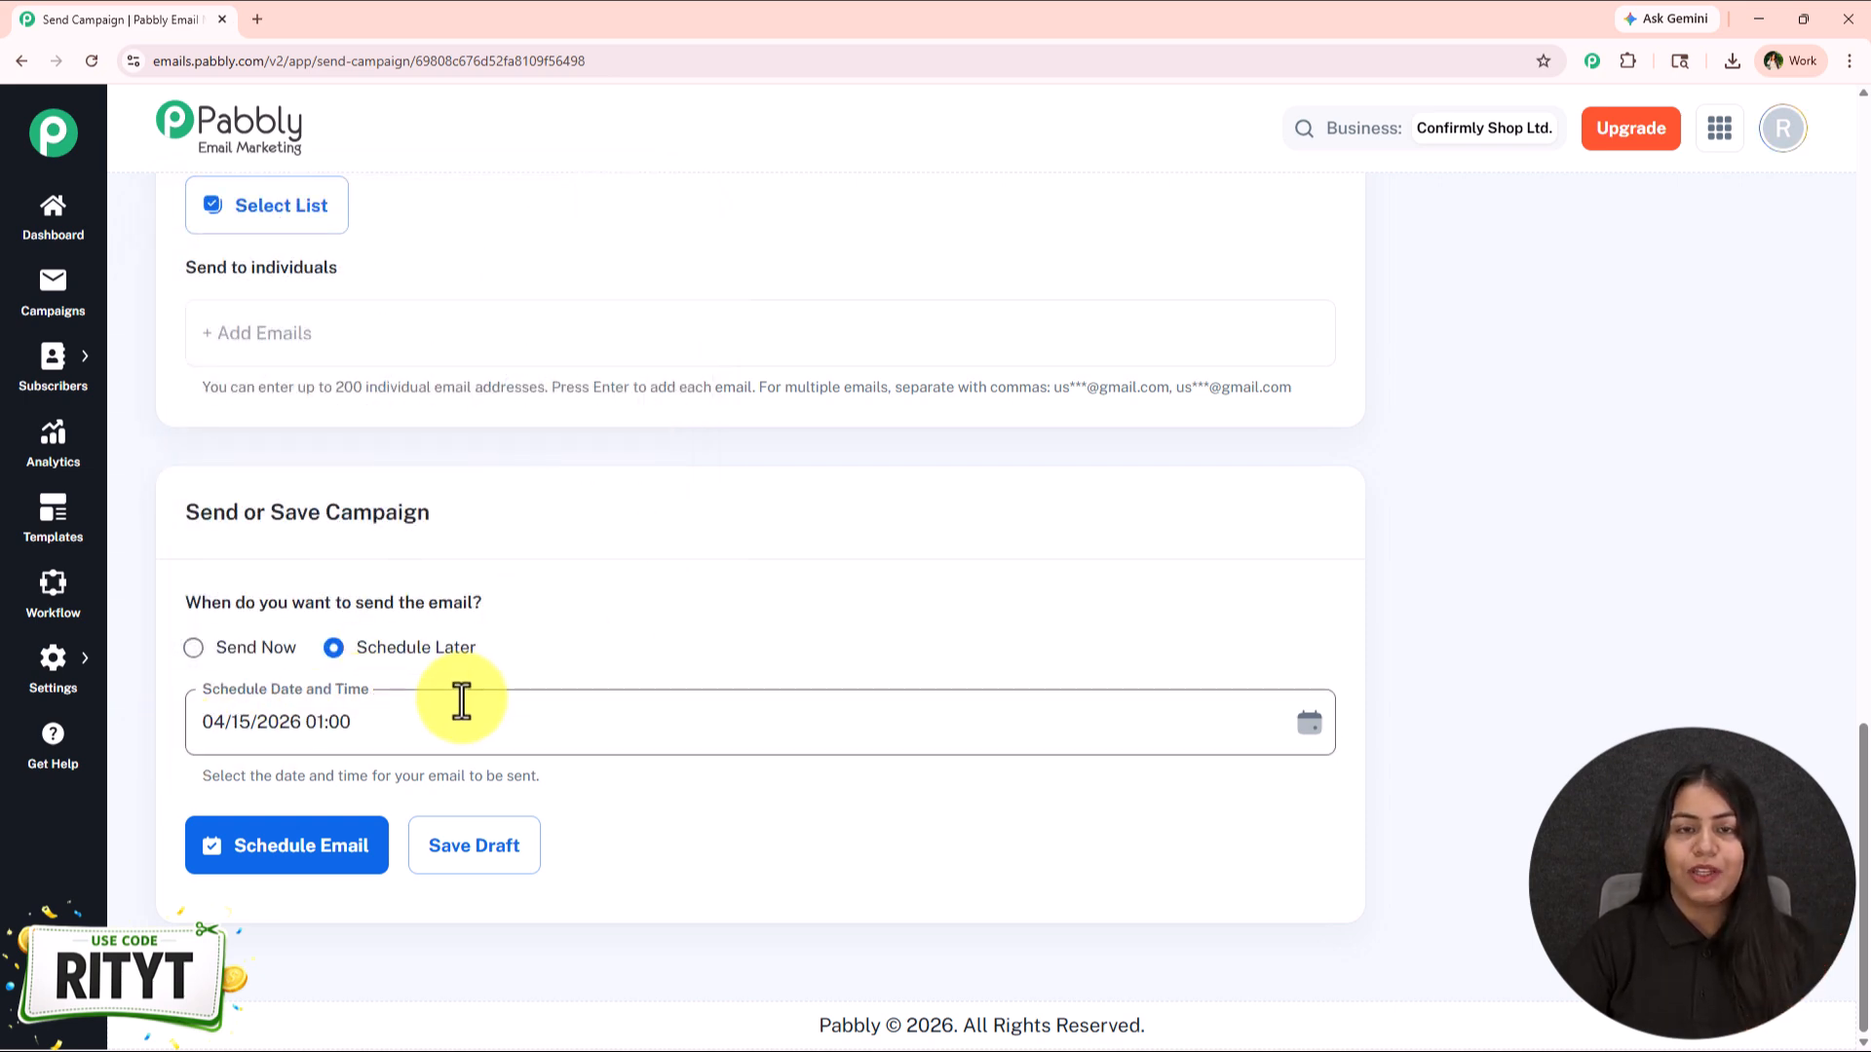
Recheck the SMTP routing percentages, submit the email for scheduling and confirm it in the campaign summary
click(336, 846)
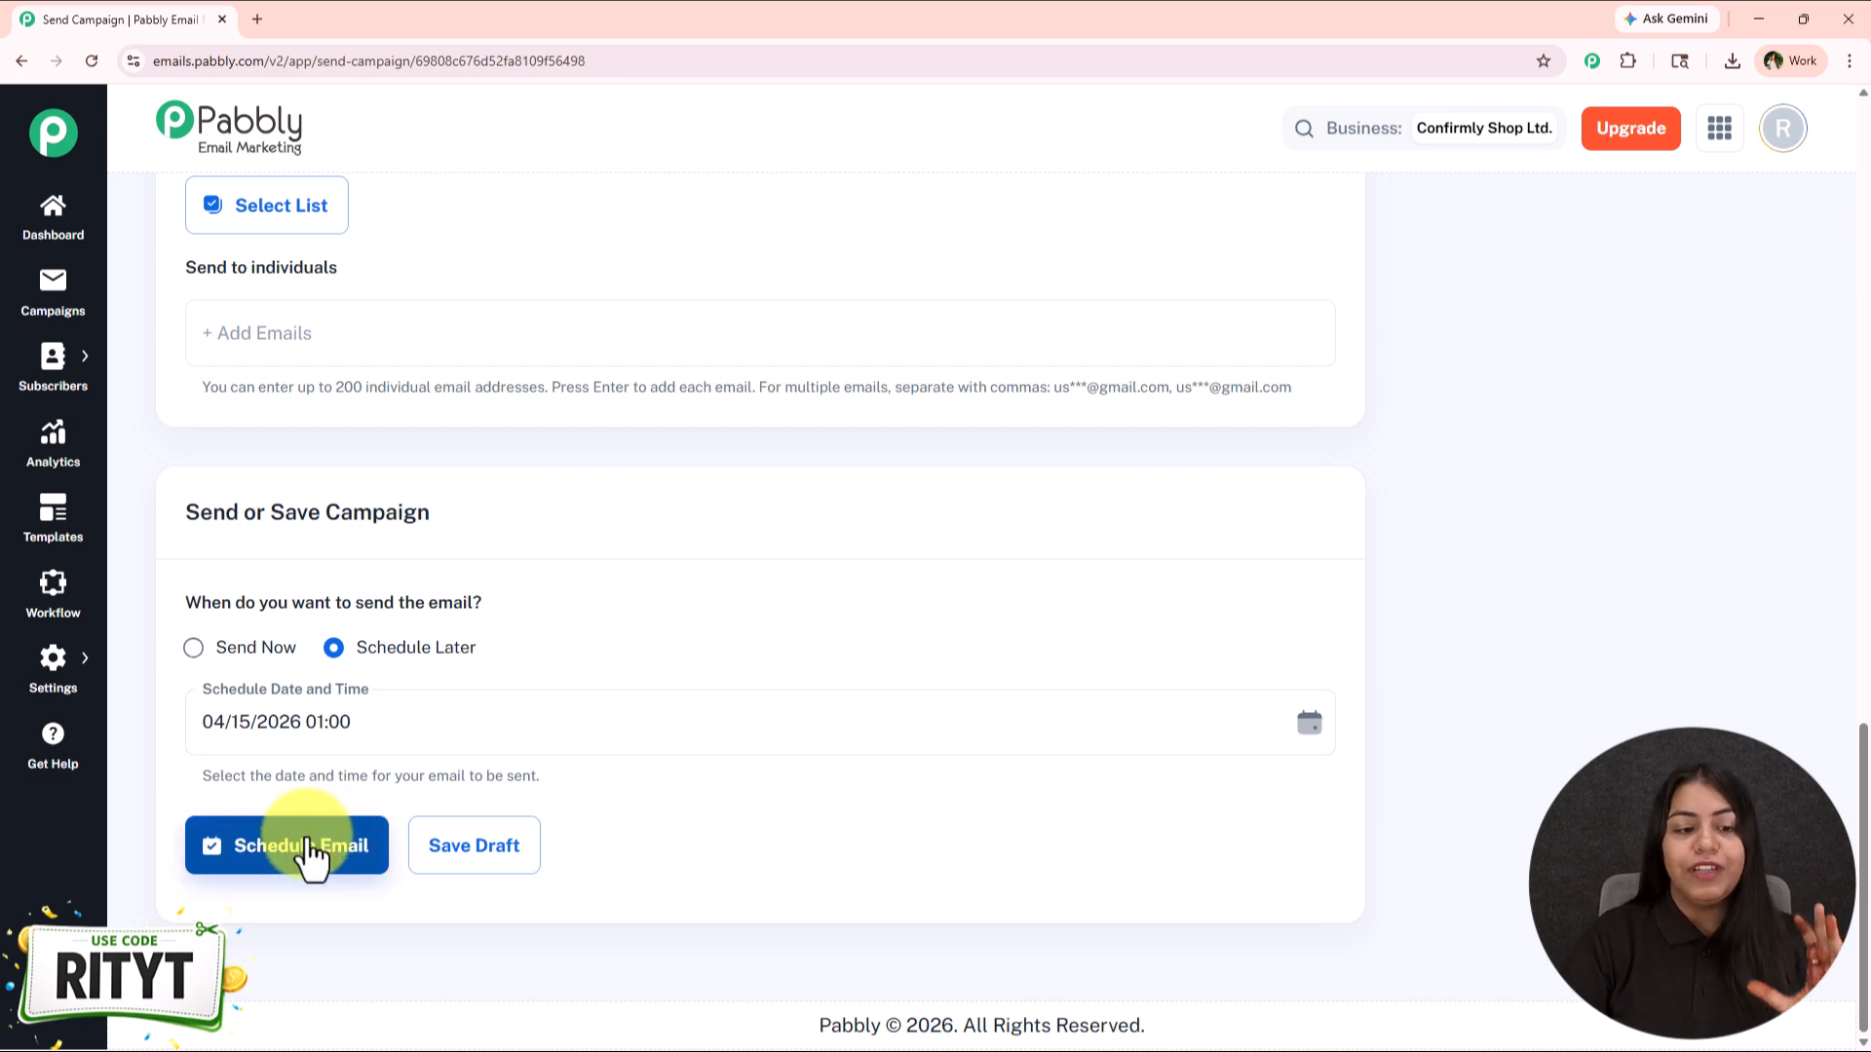
scroll(307, 828, up, 15)
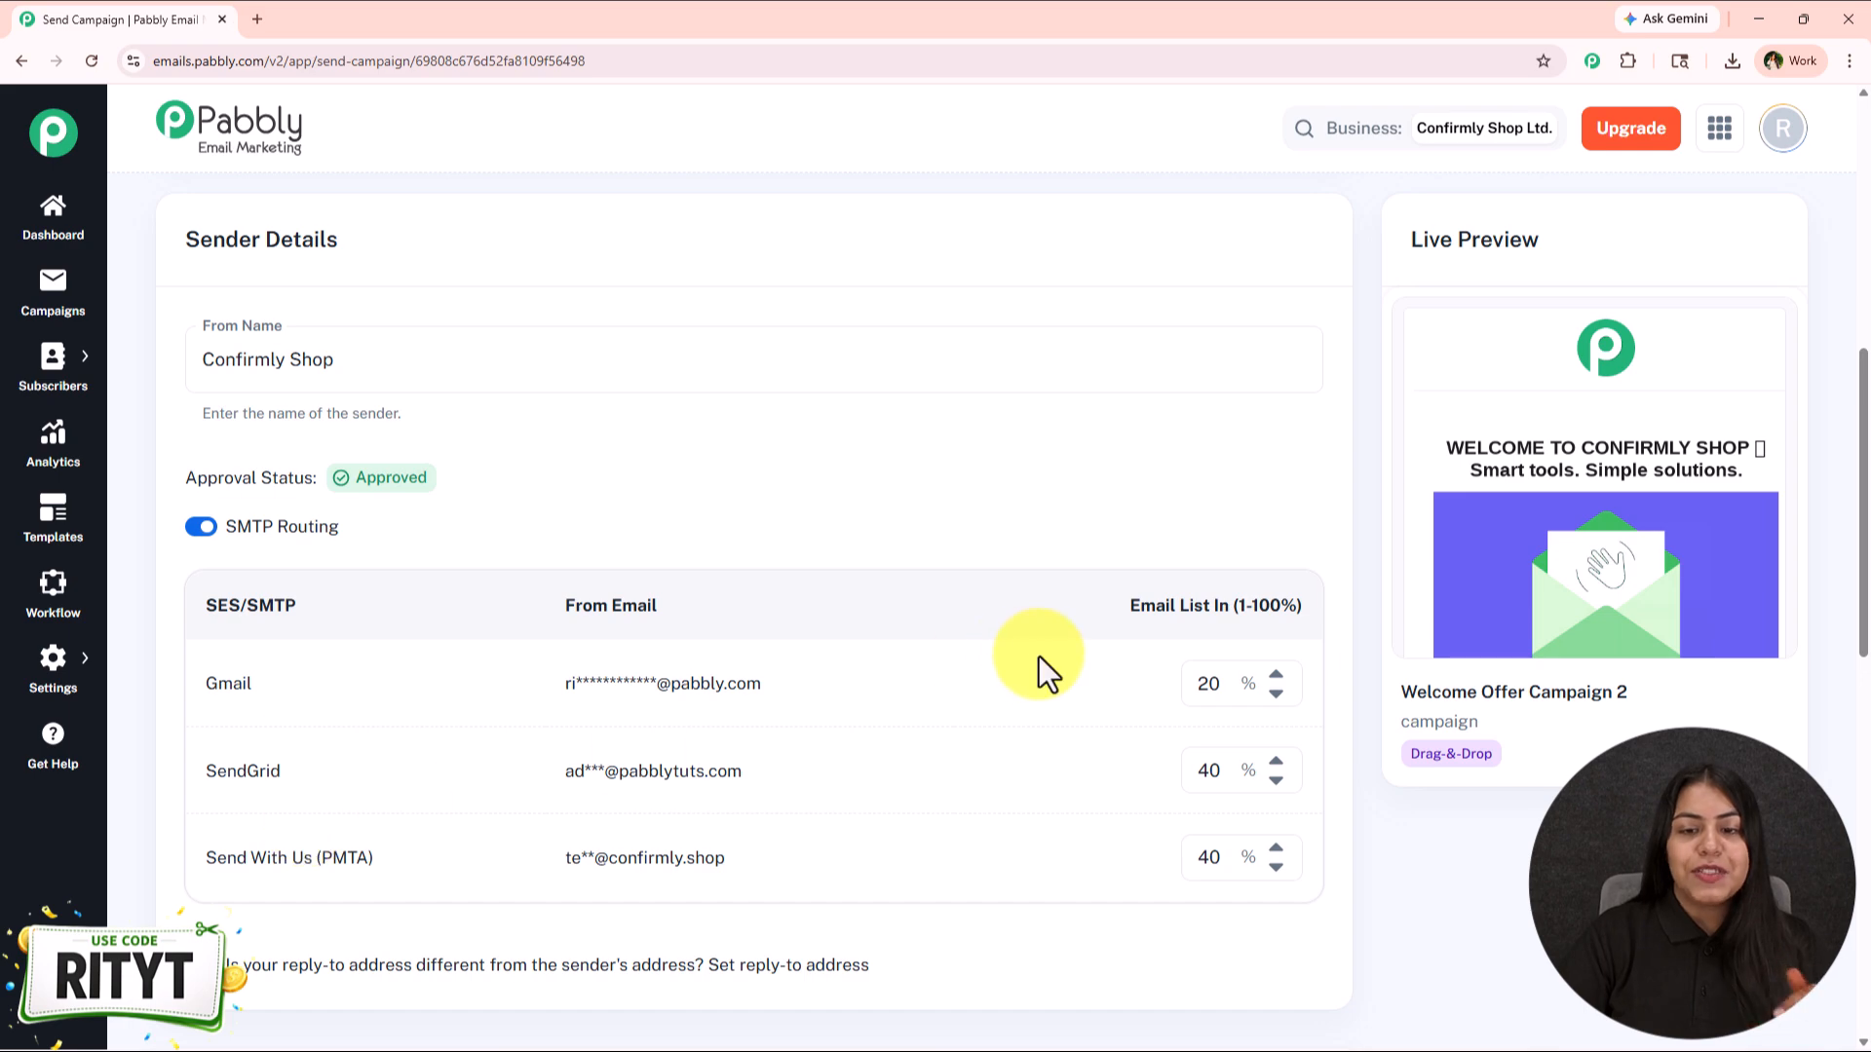
scroll(572, 575, down, 15)
click(256, 865)
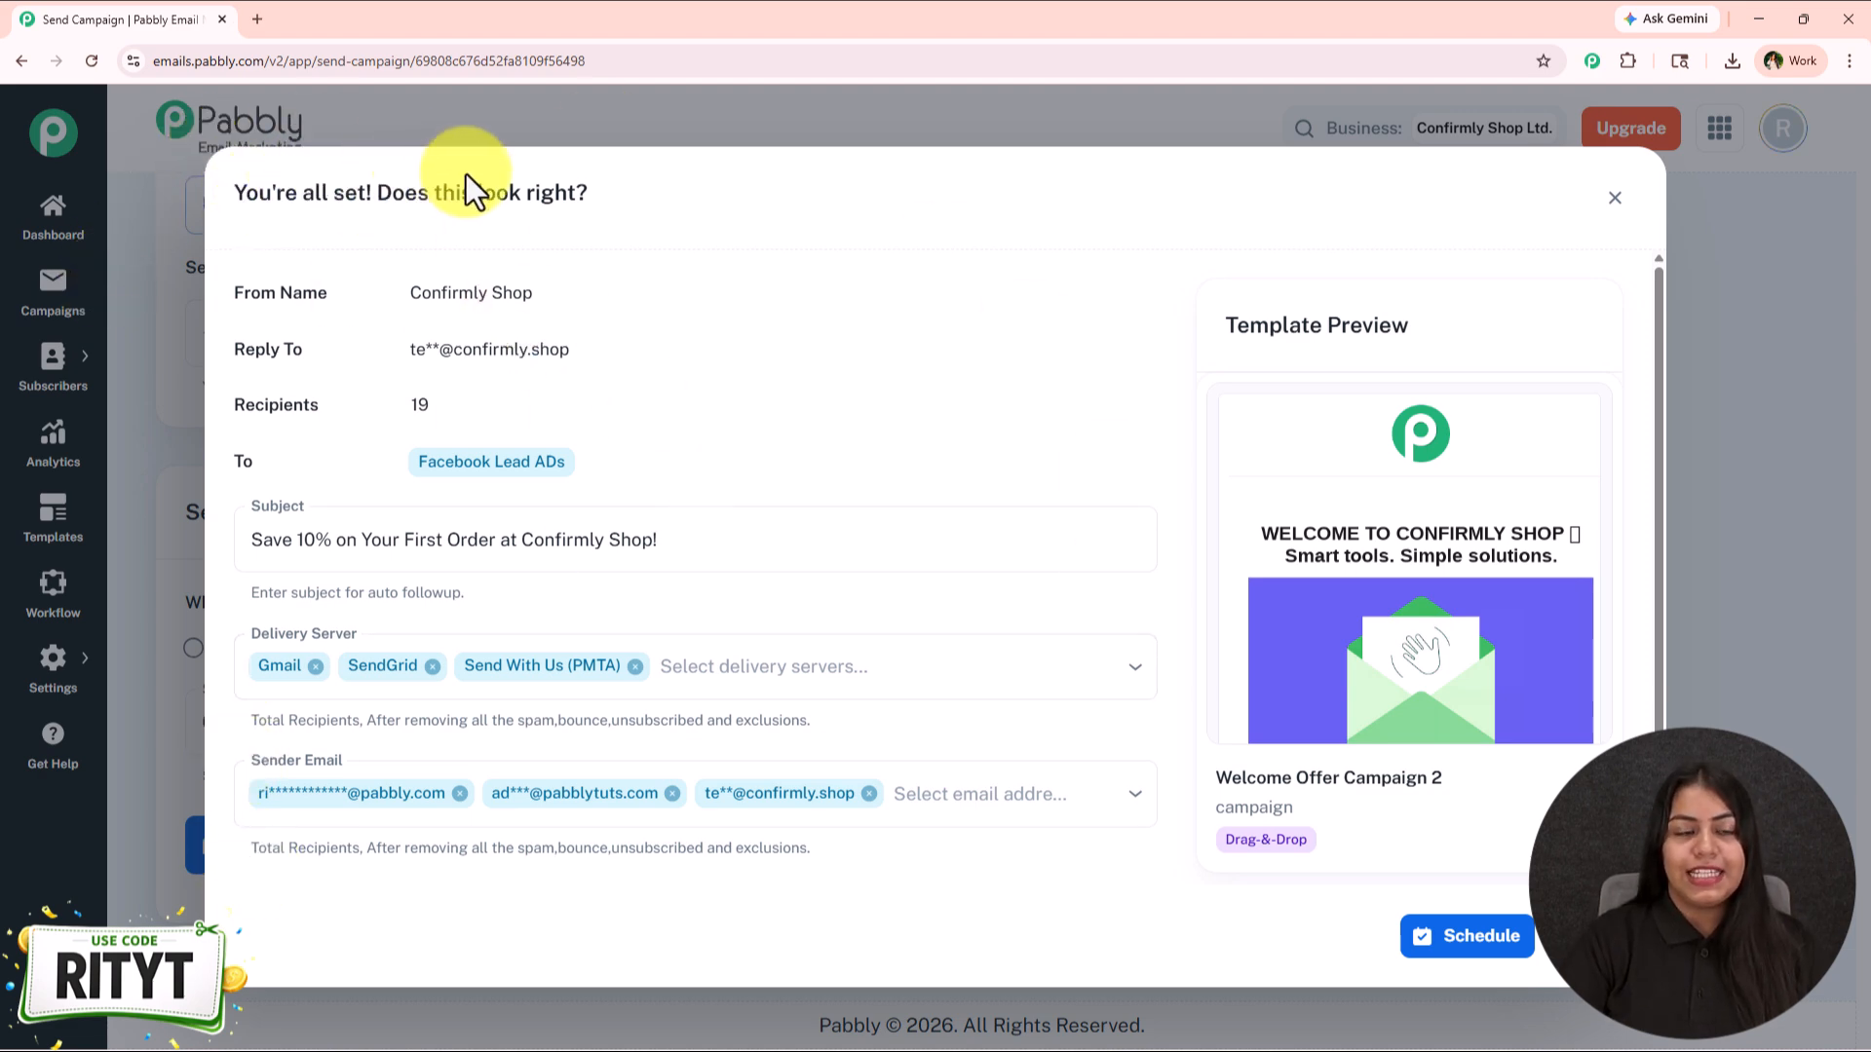
scroll(768, 293, down, 1)
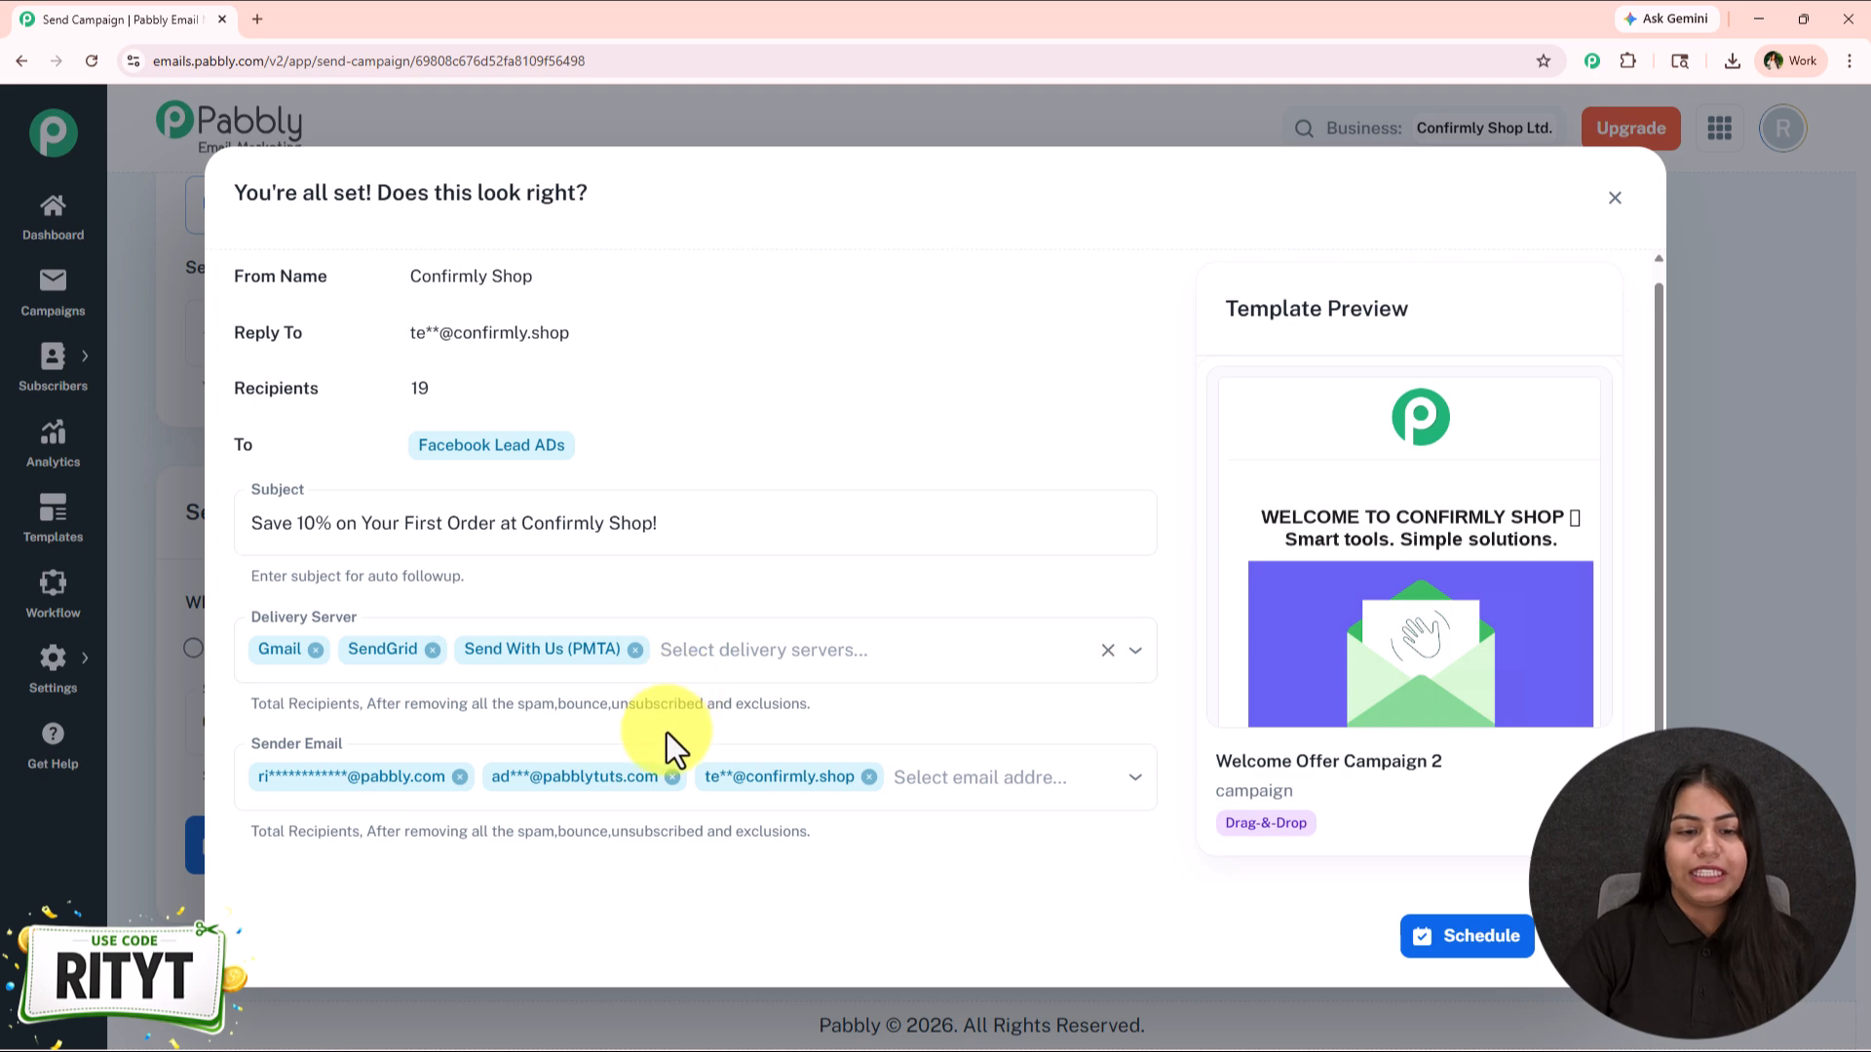
click(1485, 953)
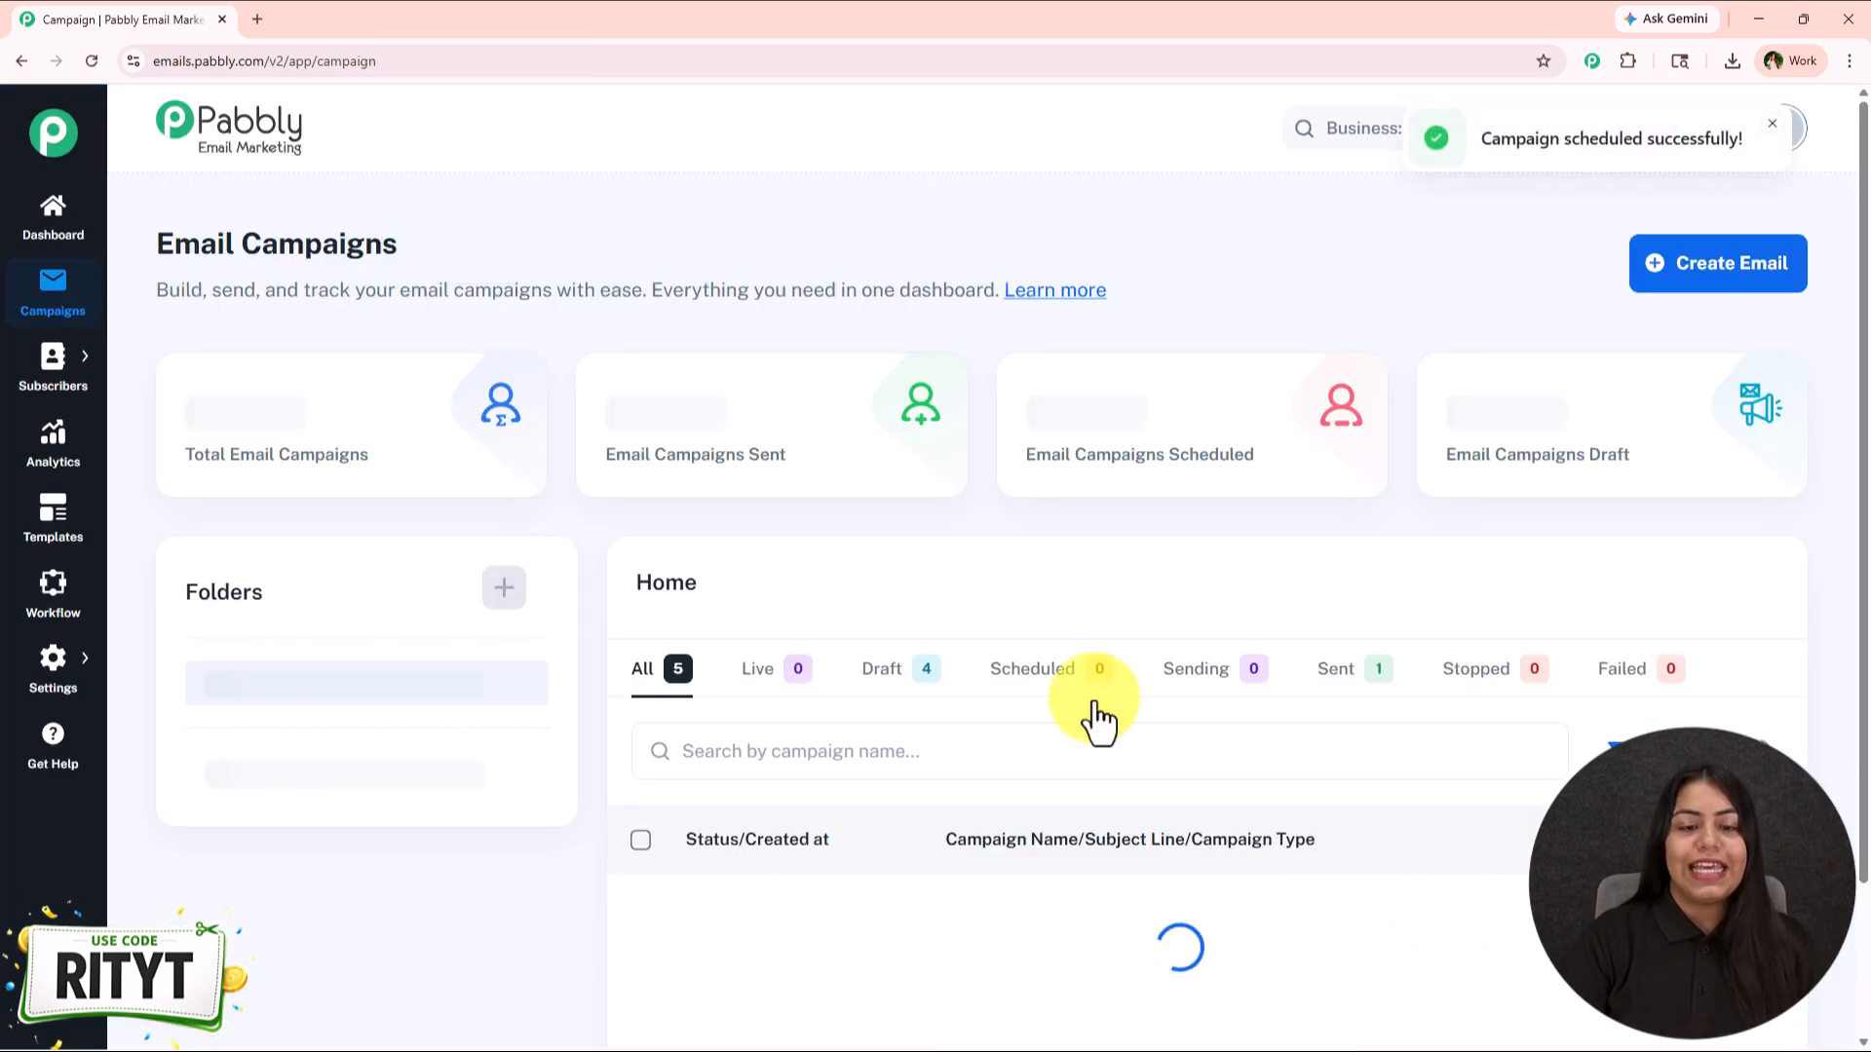
Filter the campaign list to scheduled campaigns and check the send date of Welcome Offer Campaign 2
scroll(981, 688, down, 3)
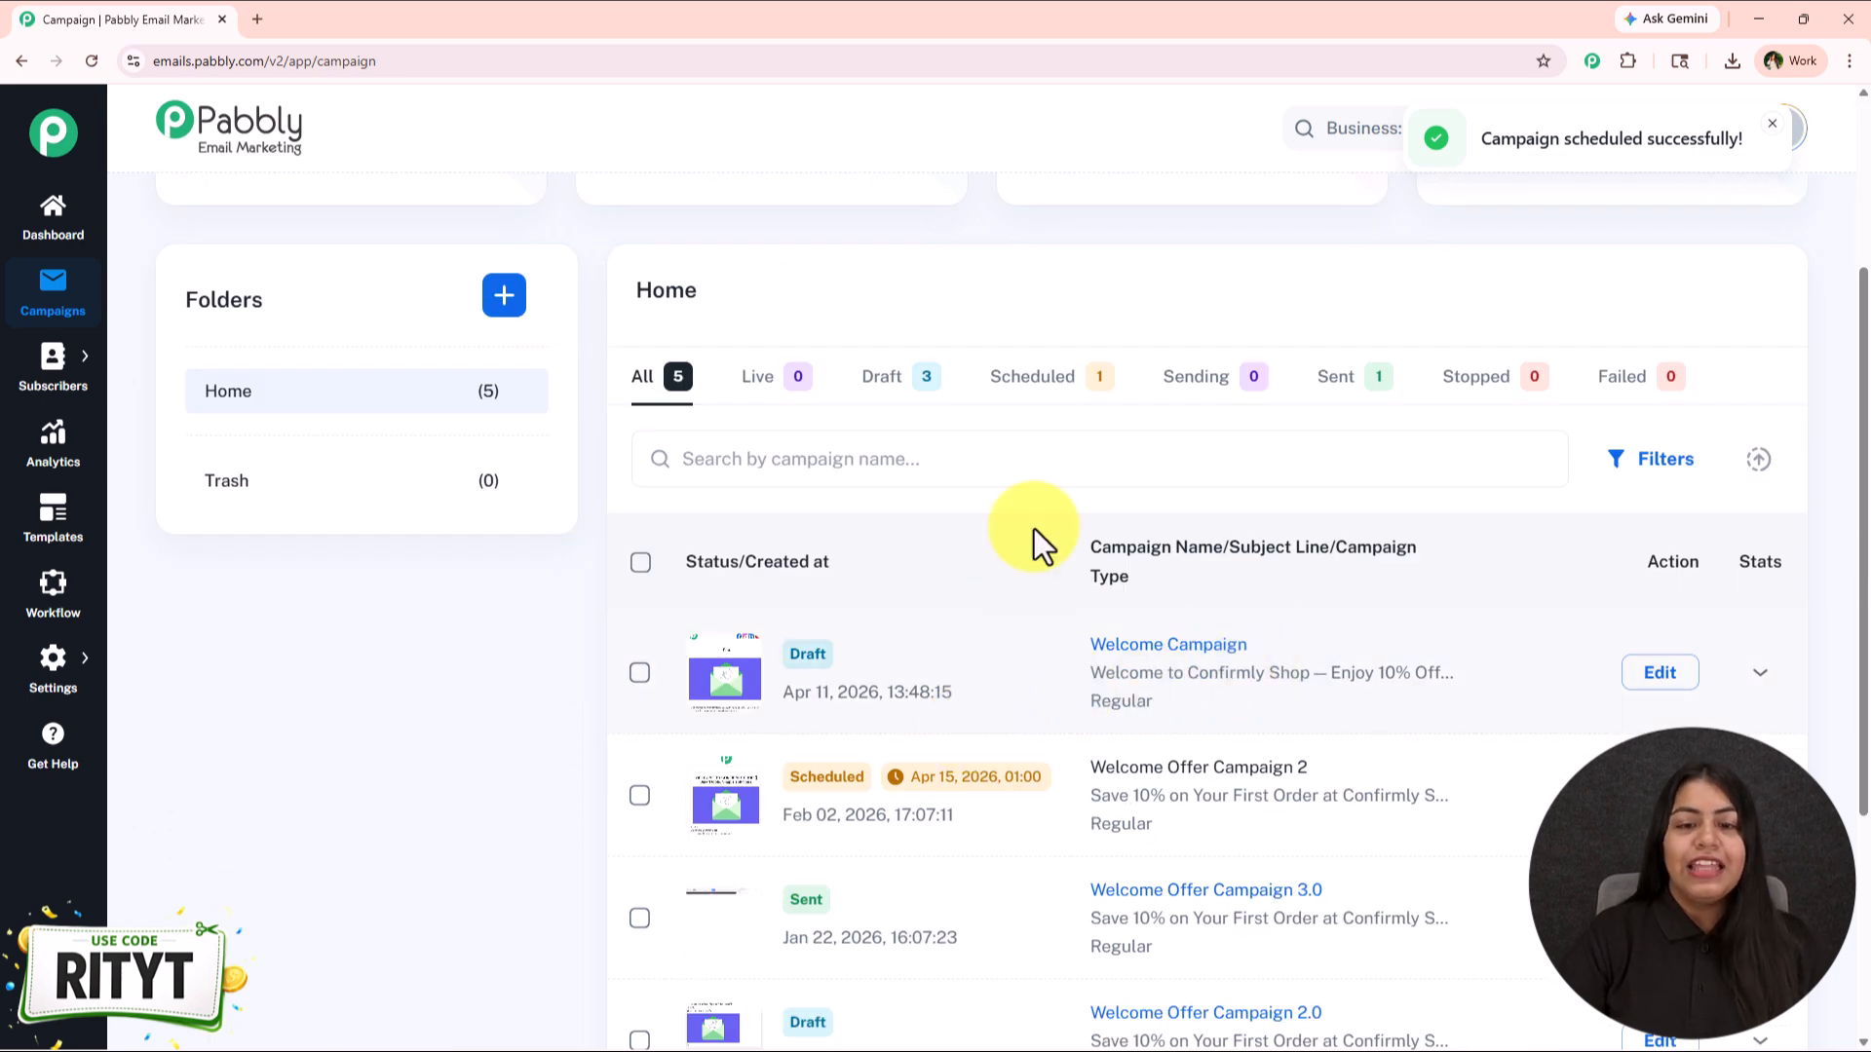
click(1018, 400)
scroll(1002, 555, up, 1)
scroll(739, 633, down, 1)
drag(903, 762, 1062, 770)
click(584, 836)
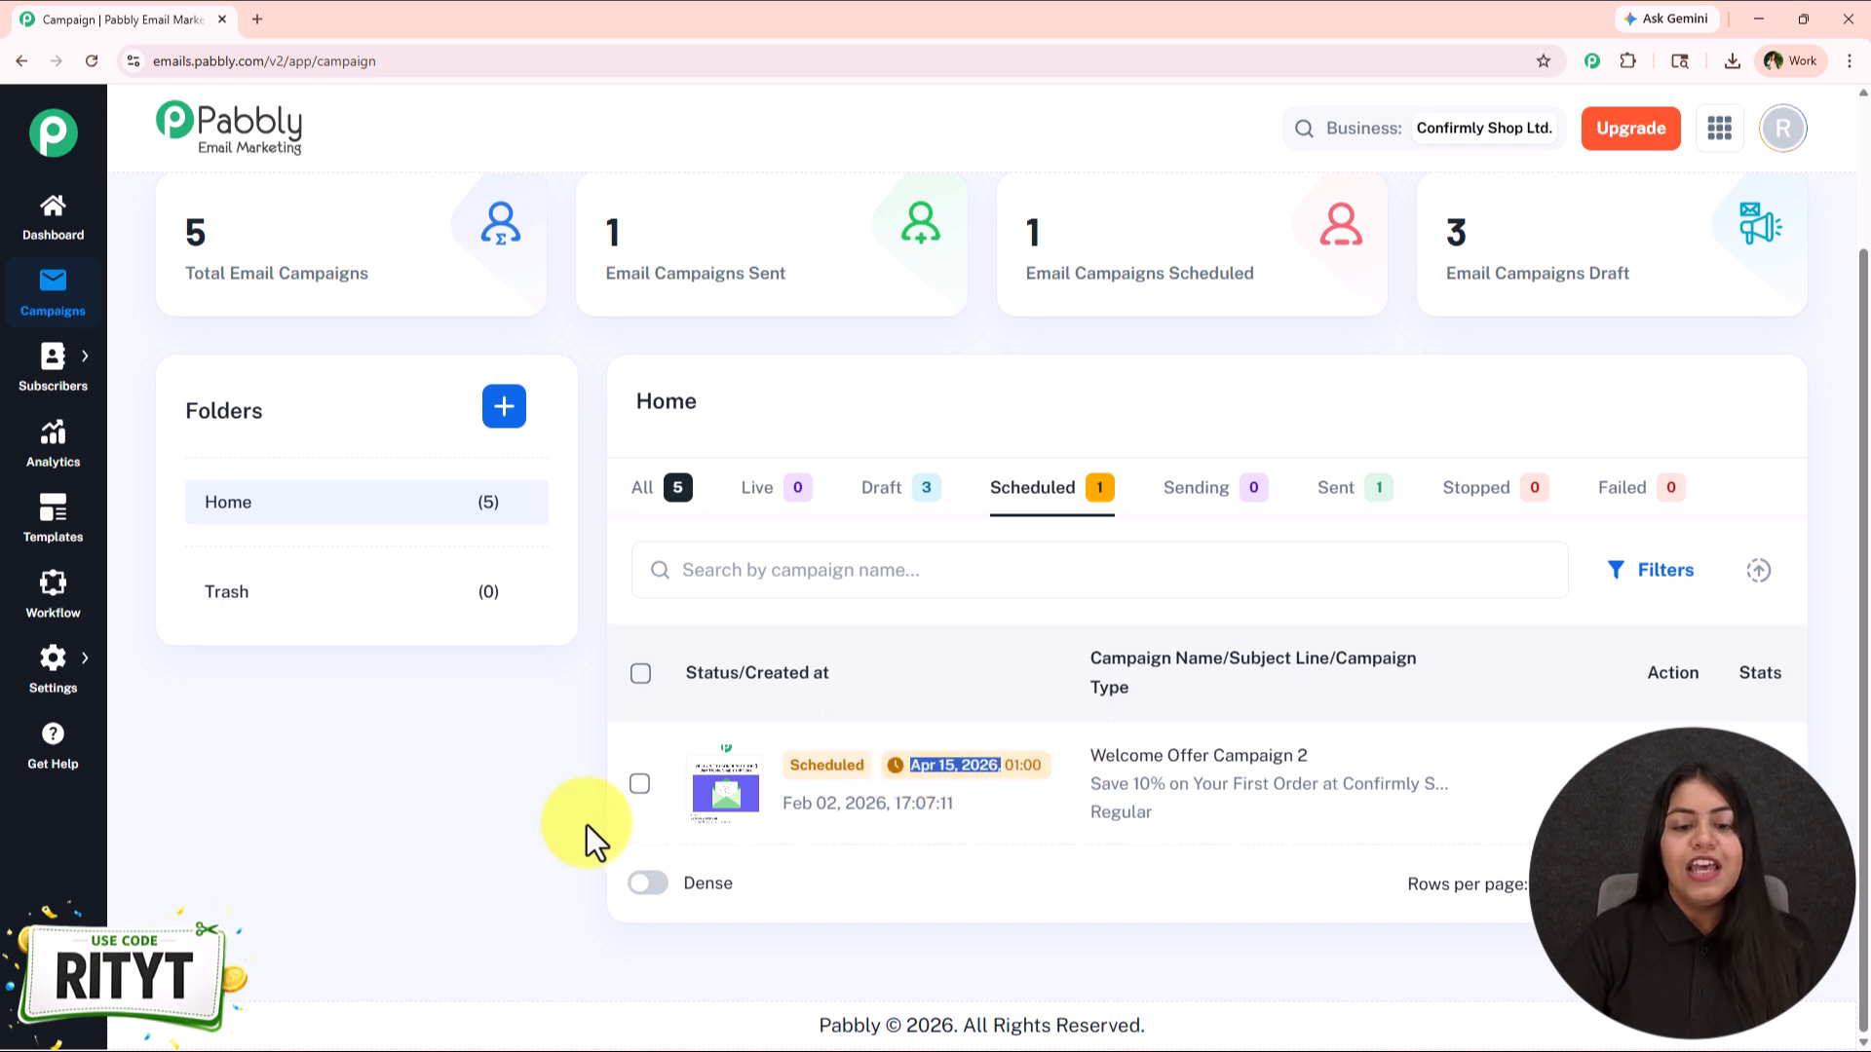
scroll(1101, 816, up, 1)
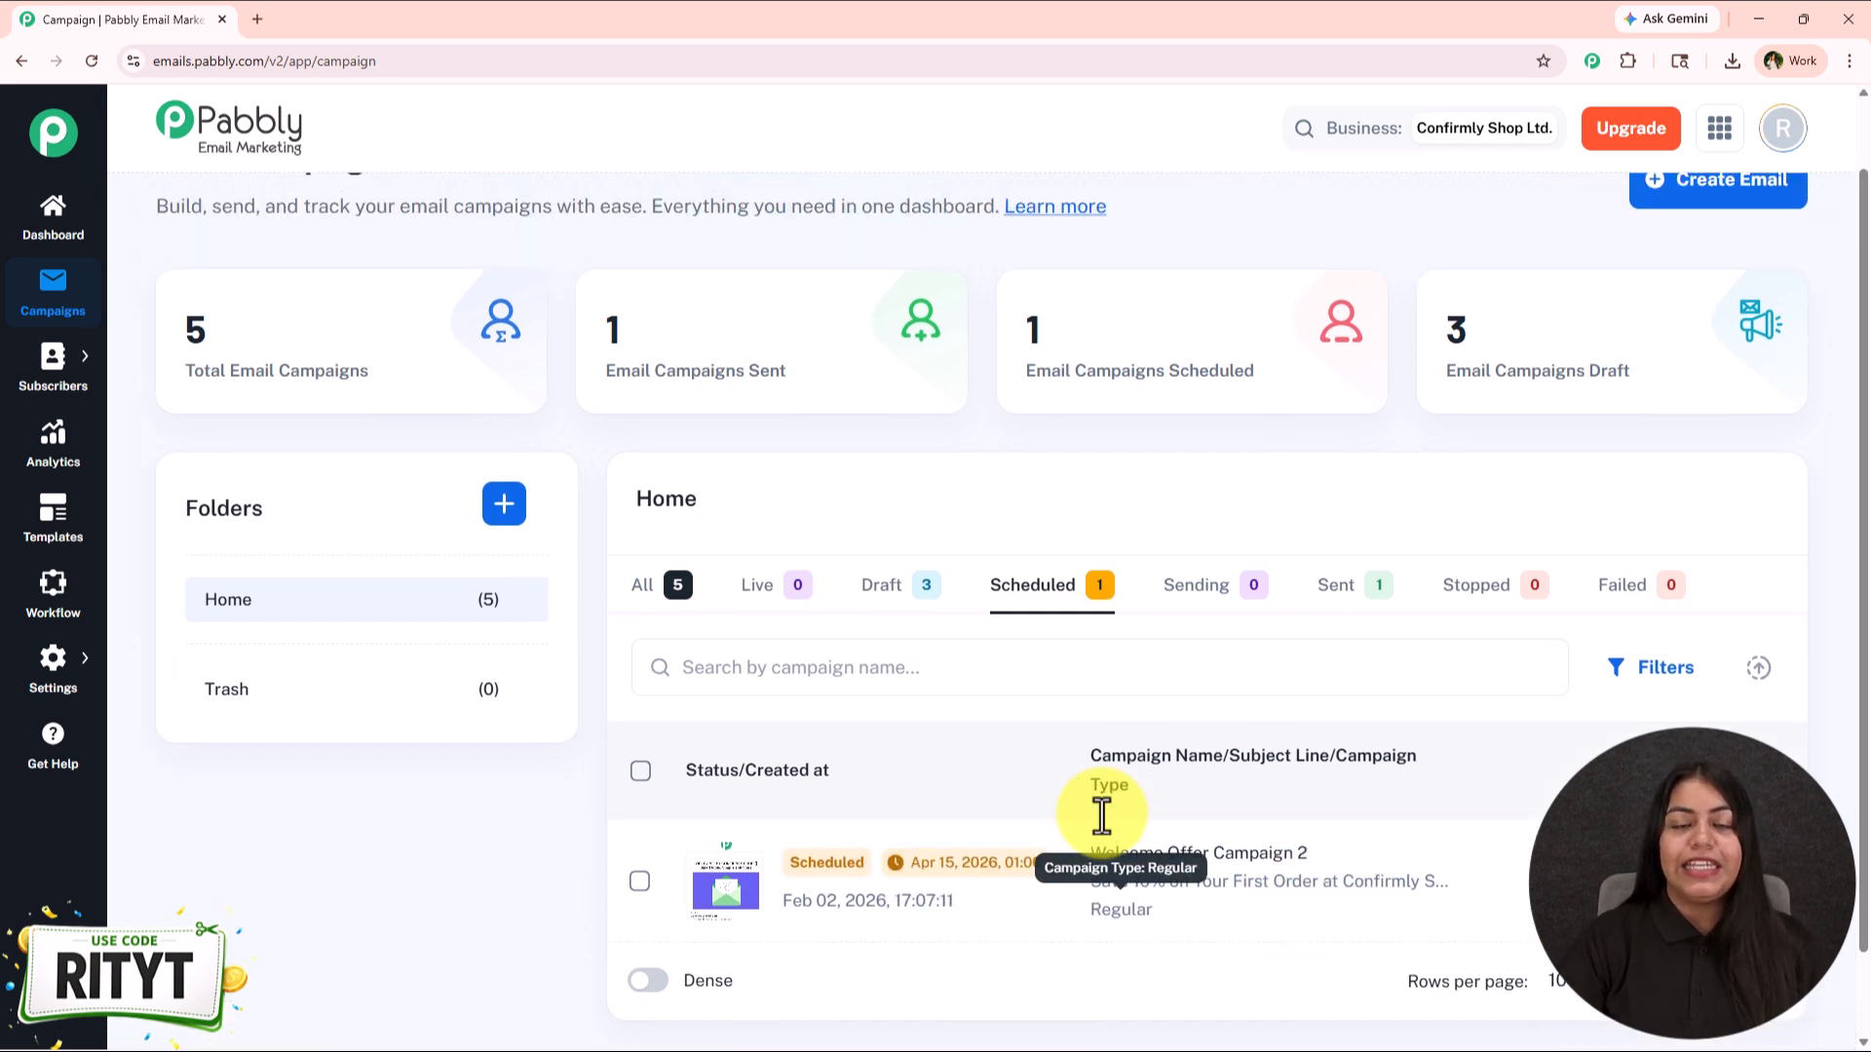